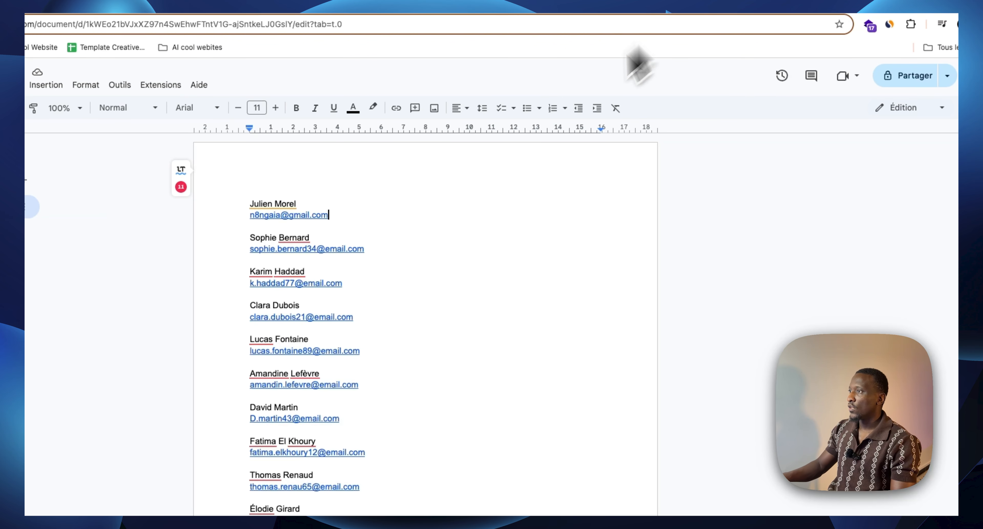
Step: Look over the contact names and email addresses listed in the Contacts fictifs document
scroll(402, 225, "up", 1)
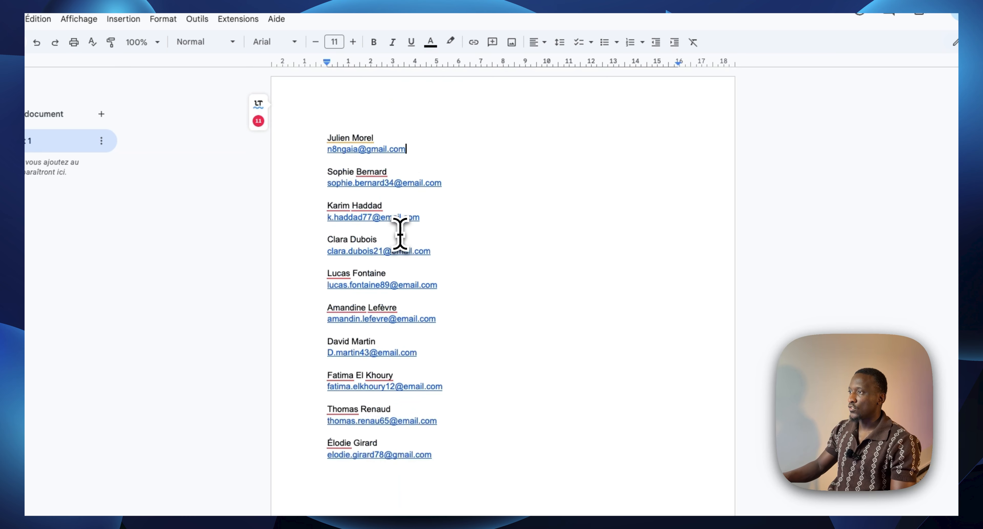
double_click(334, 162)
double_click(373, 466)
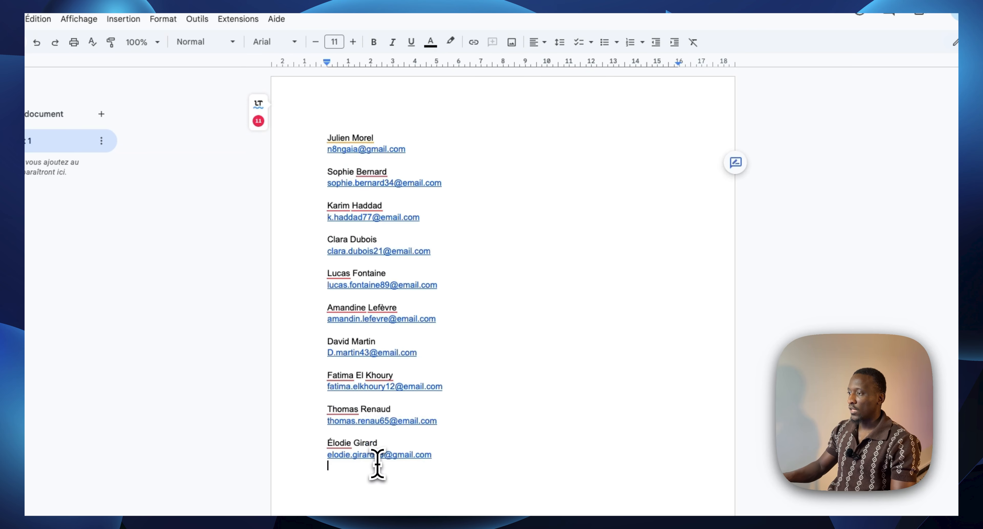
left_click(327, 149)
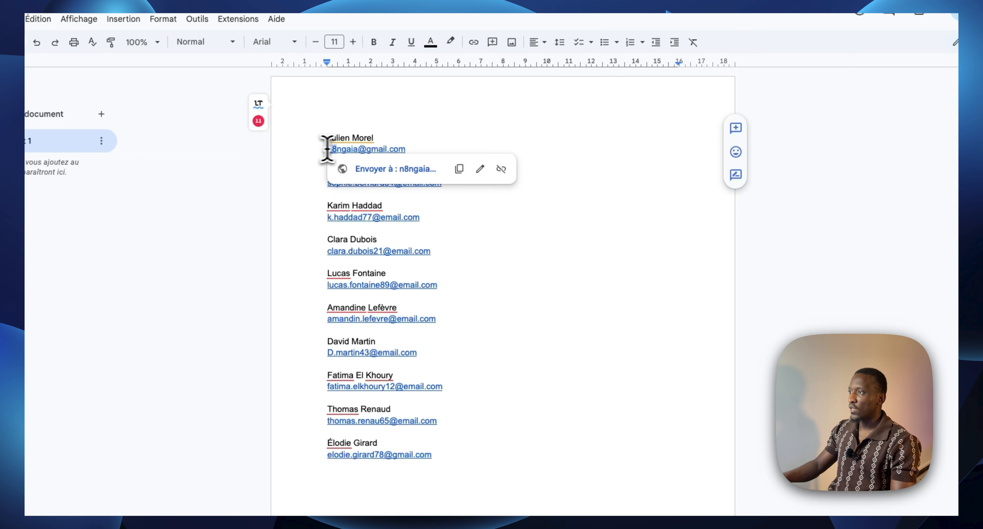
left_click(336, 139)
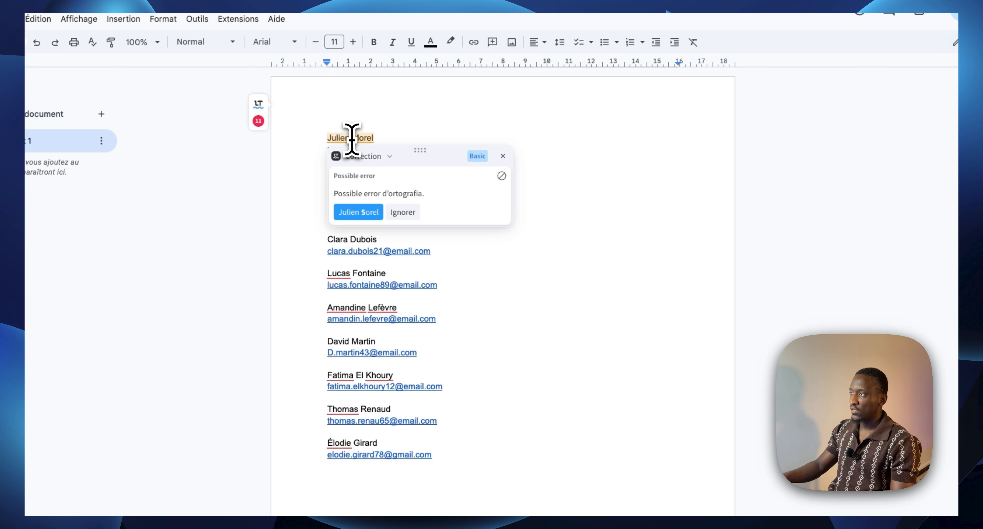
left_click(319, 143)
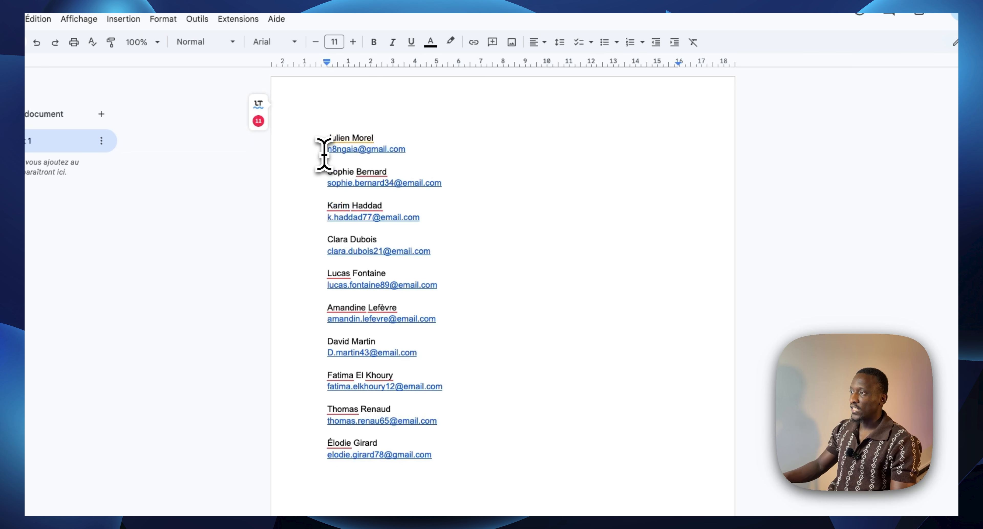
left_click_drag(311, 150, 386, 149)
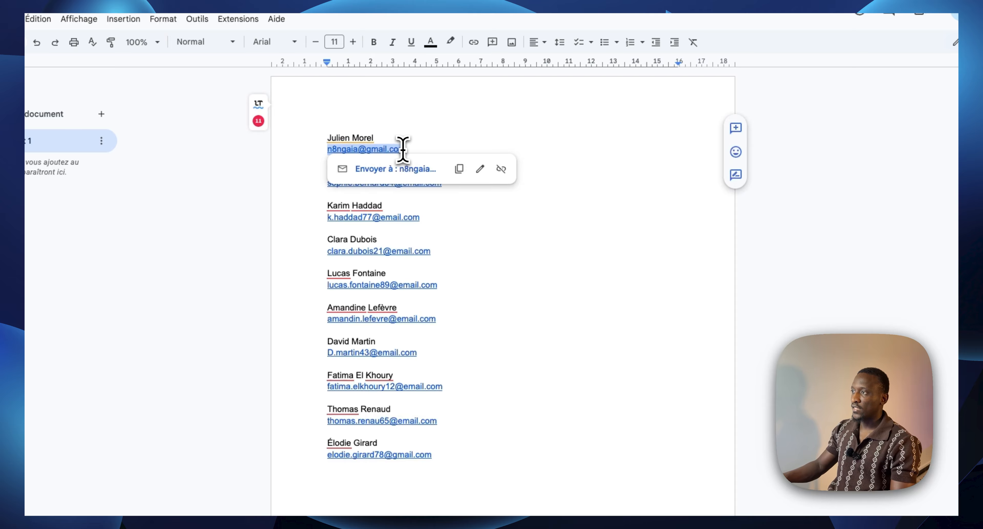
left_click(316, 149)
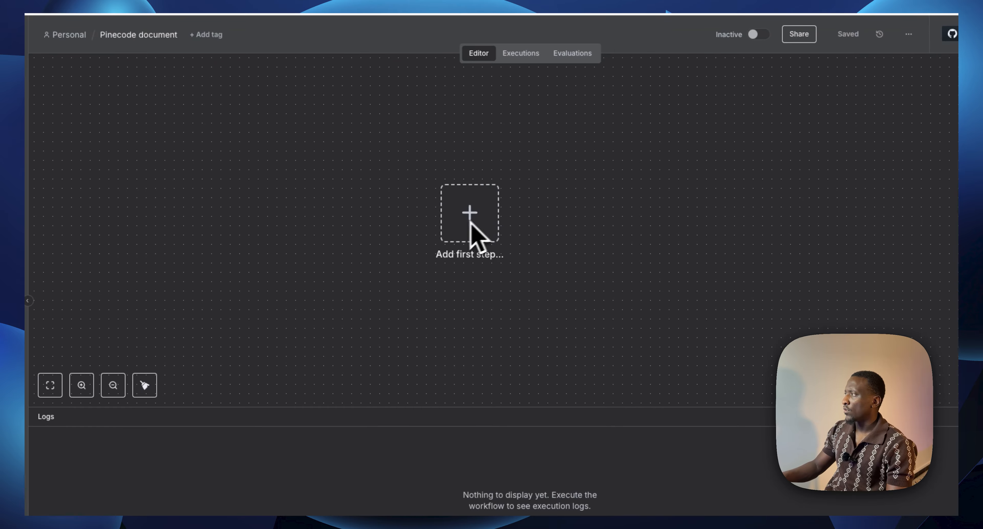
Step: Start the Pinecode document workflow in n8n with a manual trigger, followed by a Google Docs node with the Get a document action
left_click(473, 223)
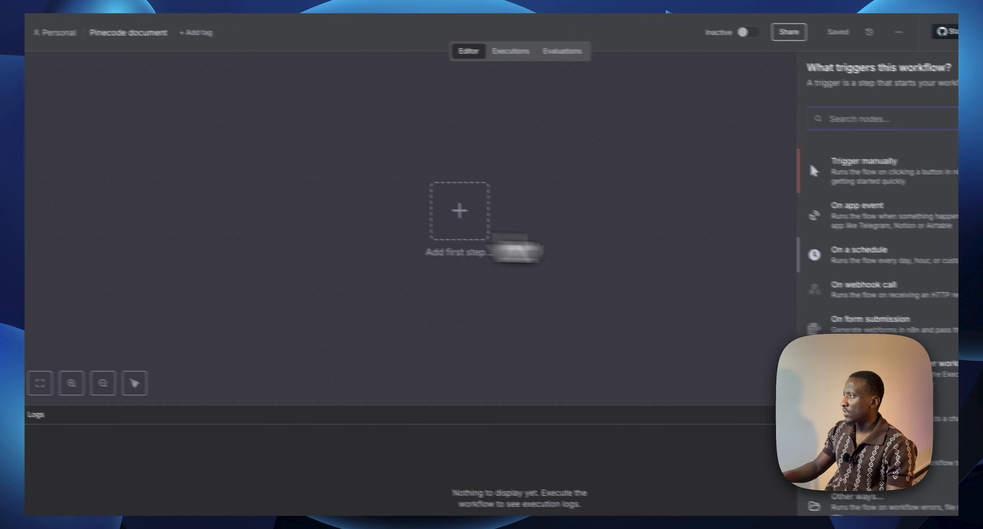
left_click(836, 168)
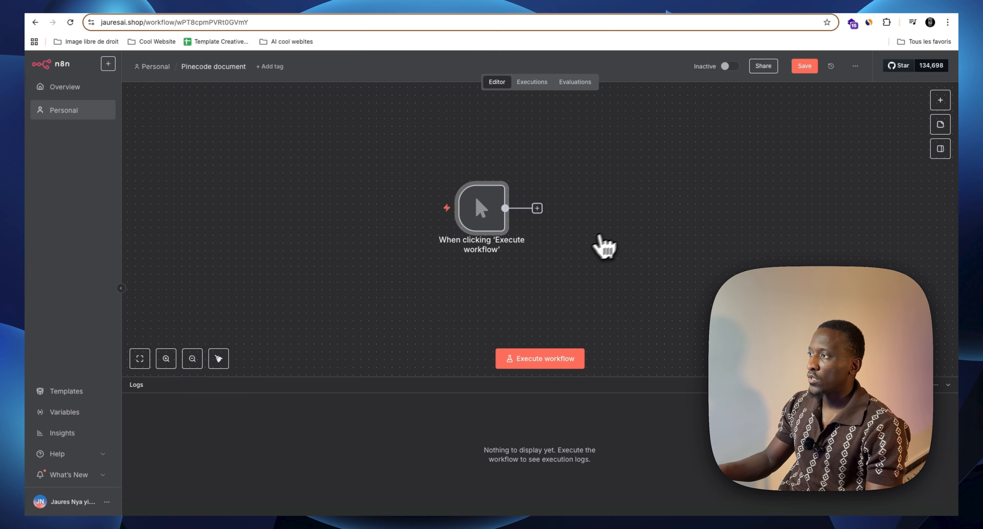
left_click(537, 208)
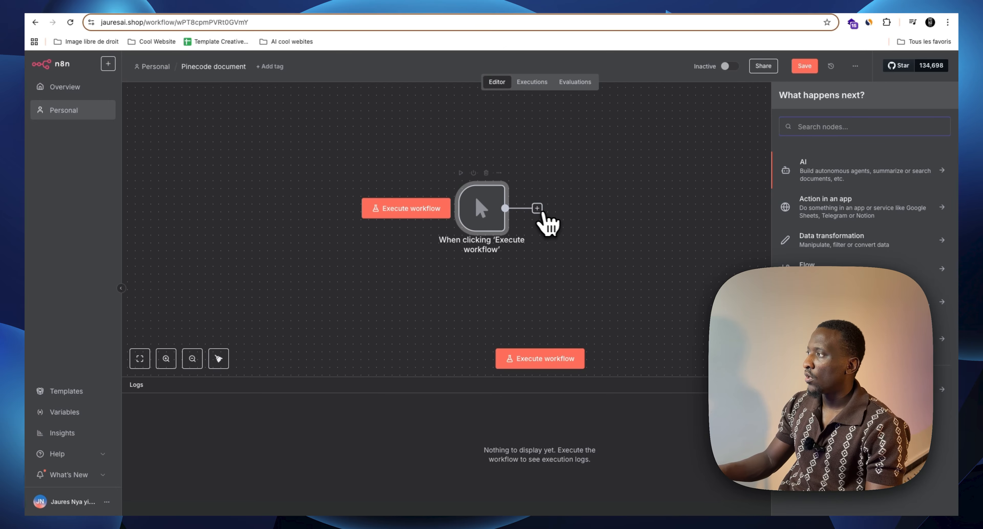
type("go")
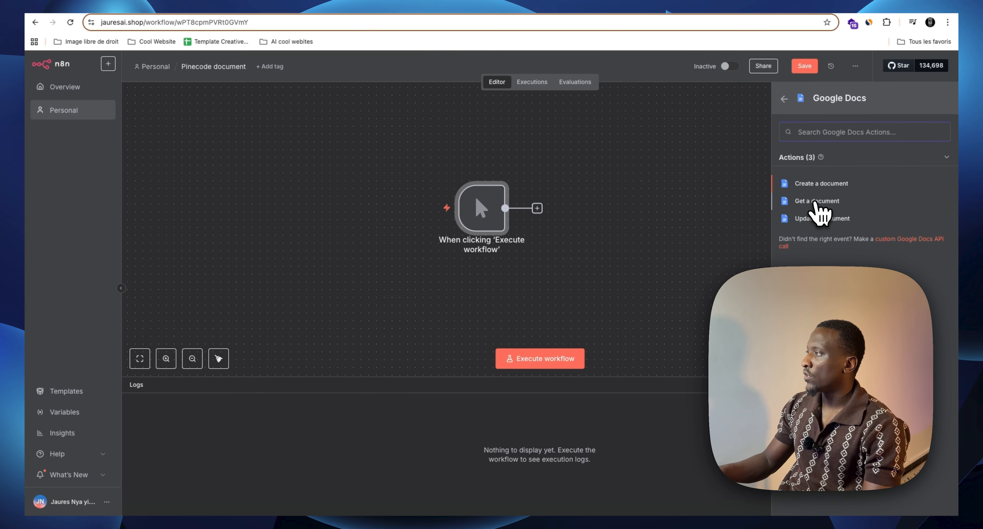
left_click(815, 202)
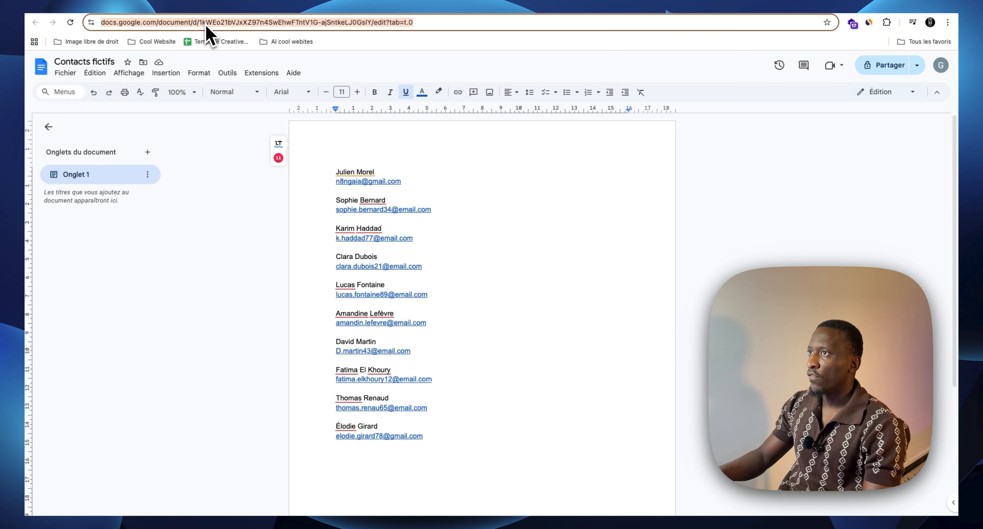
Step: Copy the document ID from the Contacts fictifs URL into the node's Doc ID or URL field and execute the step
left_click(216, 22)
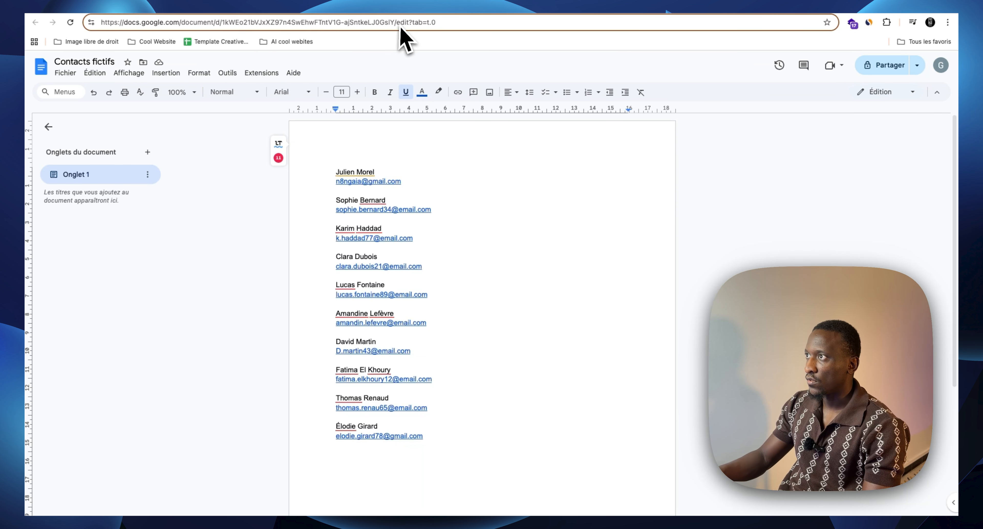
left_click_drag(394, 22, 222, 22)
key("ctrl+c")
left_click(861, 17)
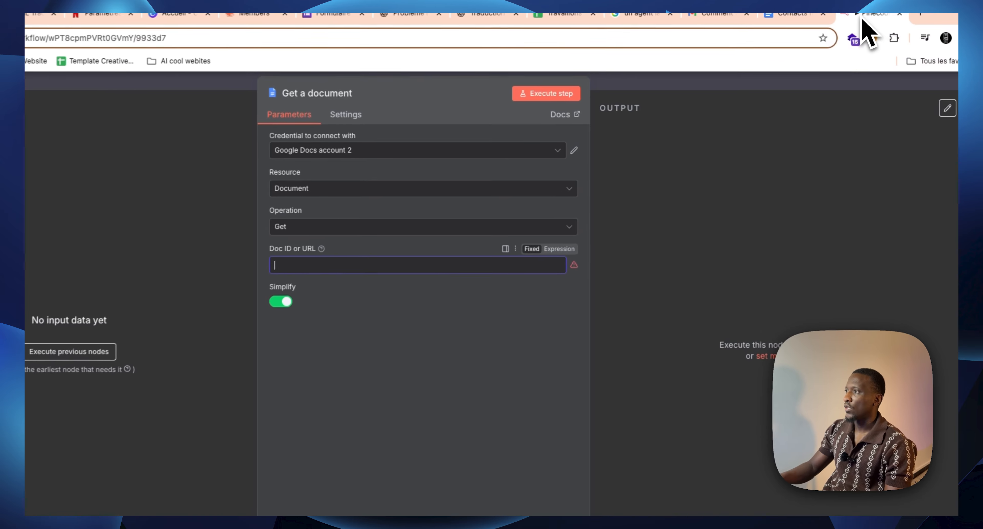
key("ctrl+v")
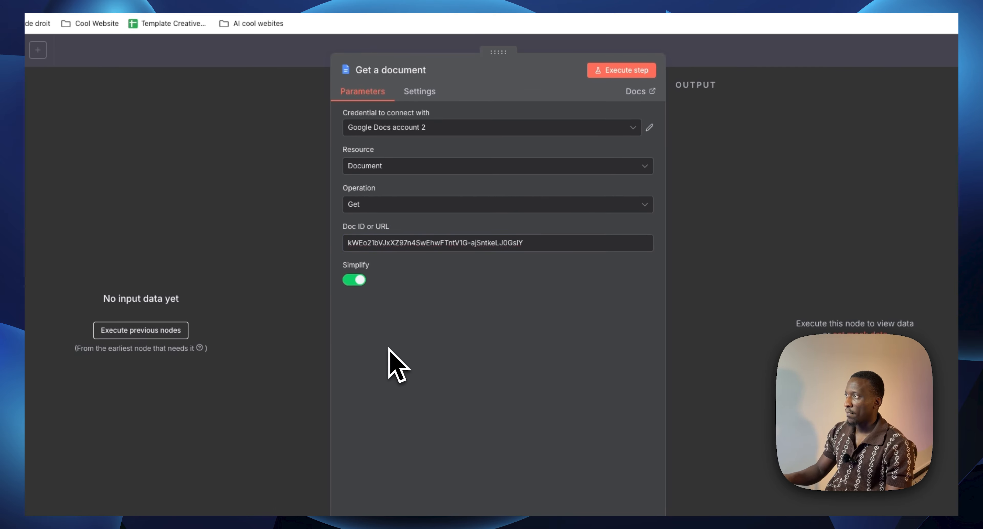
left_click(616, 74)
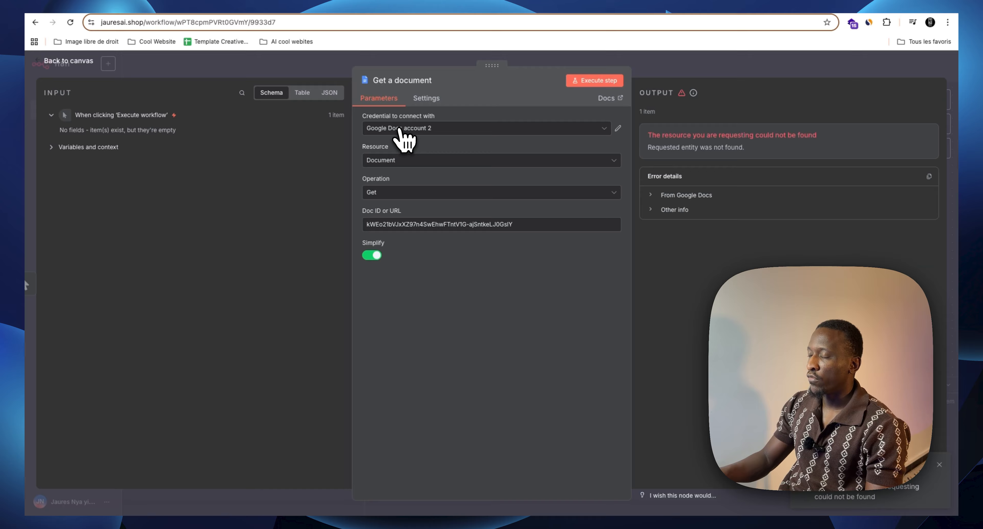
Step: Try executing the Get a document node with the Google Docs account credential, and switch back to Google Docs account 2
left_click(399, 129)
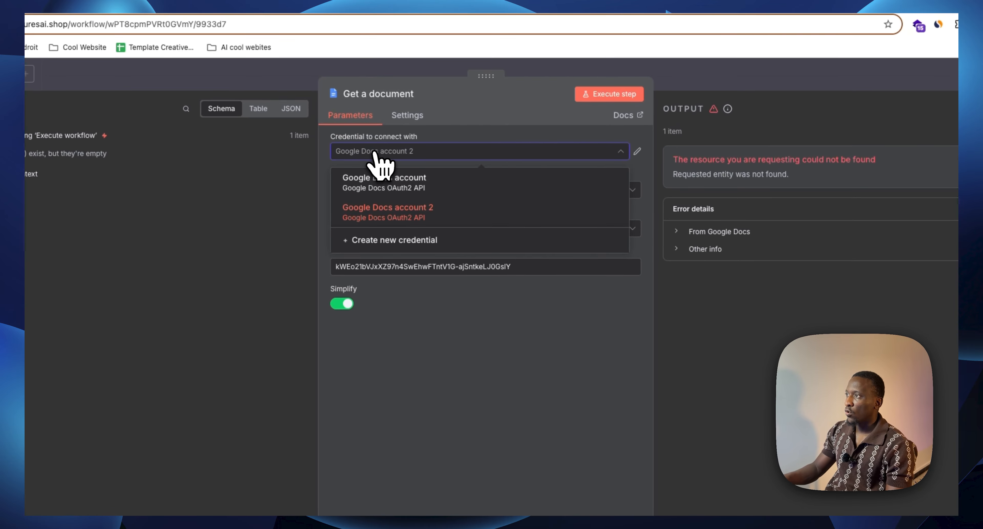
left_click(426, 189)
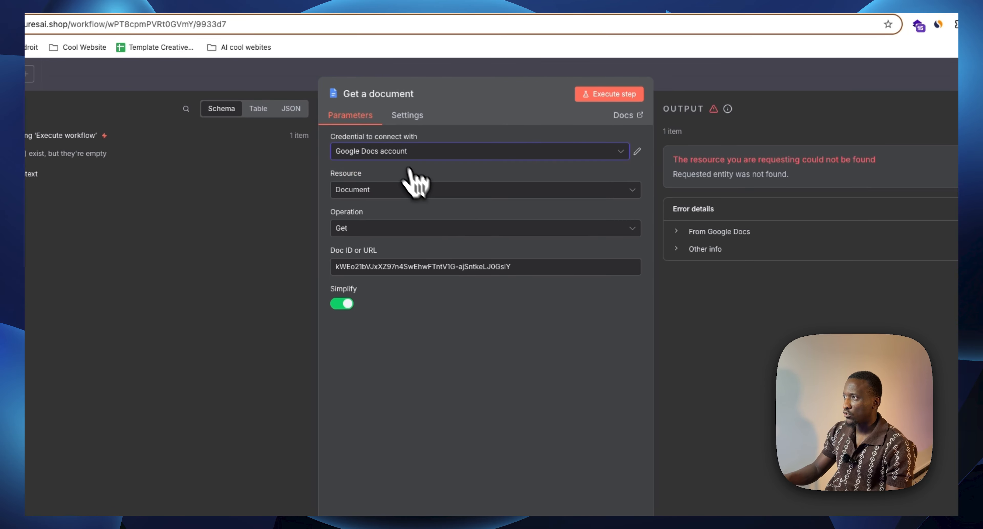
left_click(395, 153)
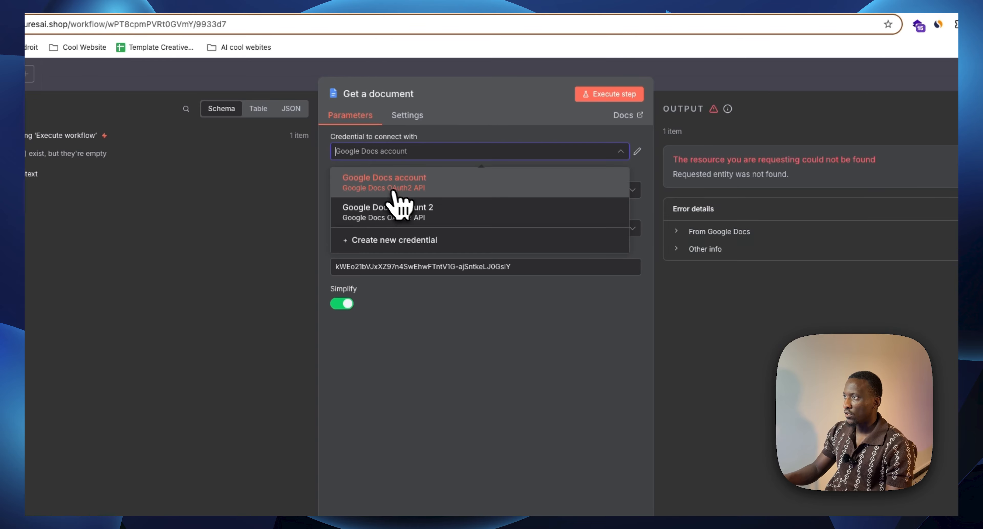
left_click(401, 153)
left_click(402, 154)
left_click(406, 179)
left_click(581, 99)
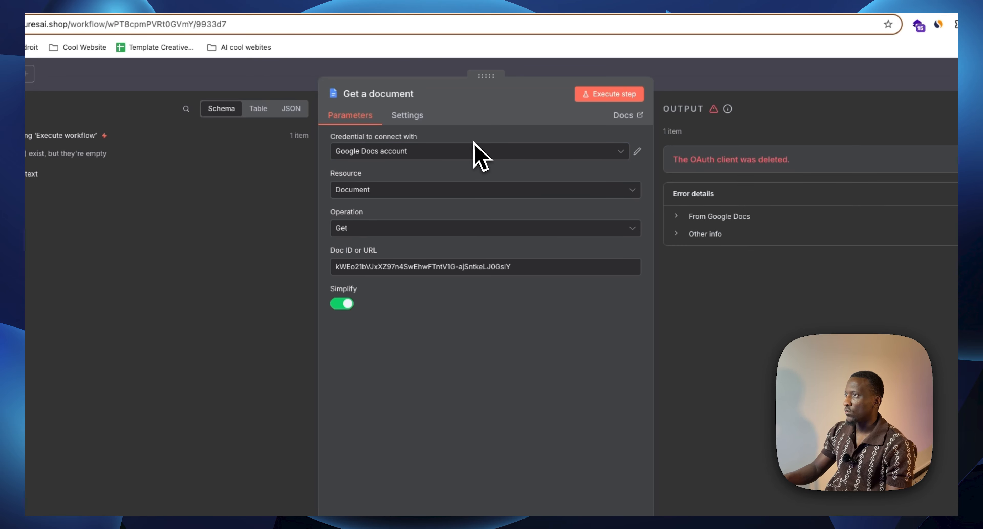
left_click(479, 157)
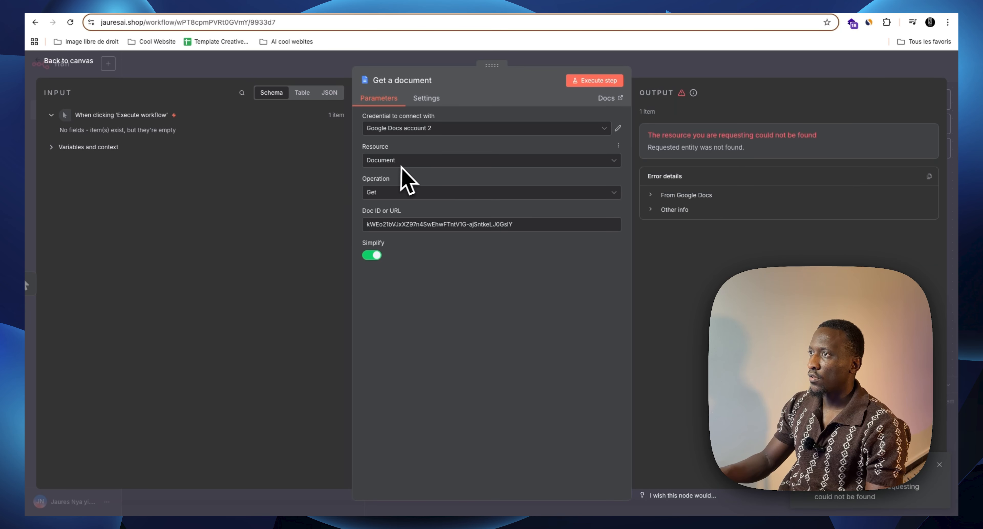
Step: Create a new Google Docs OAuth2 credential for the node and copy its OAuth redirect URL
left_click(416, 130)
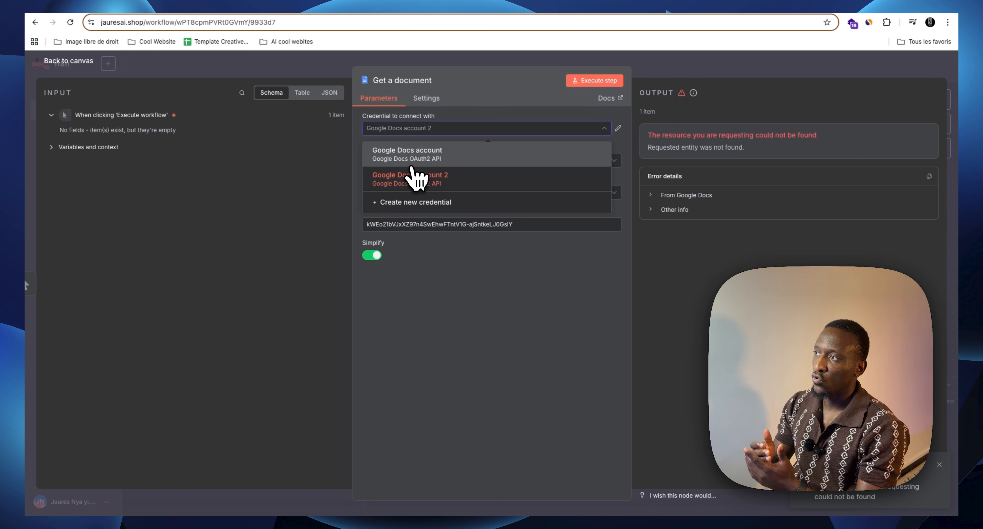
left_click(409, 204)
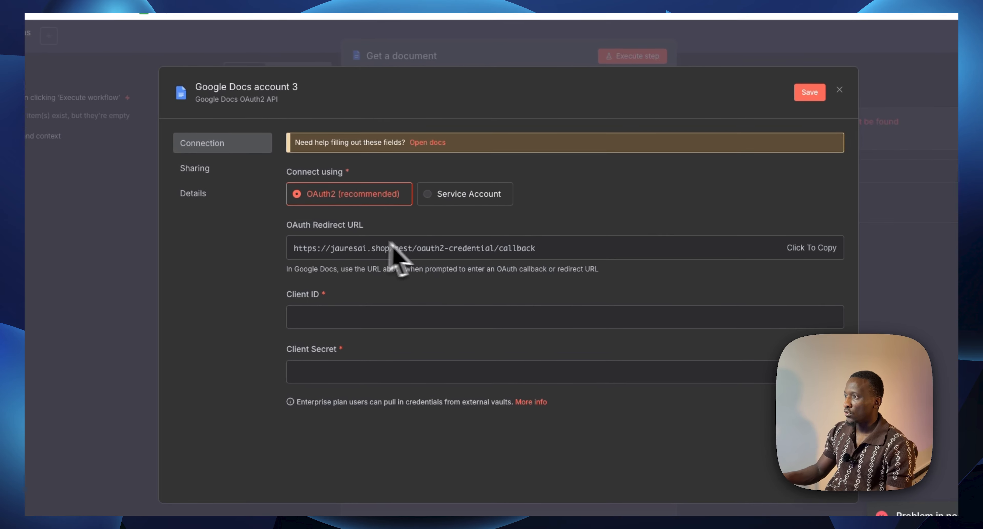
left_click(811, 248)
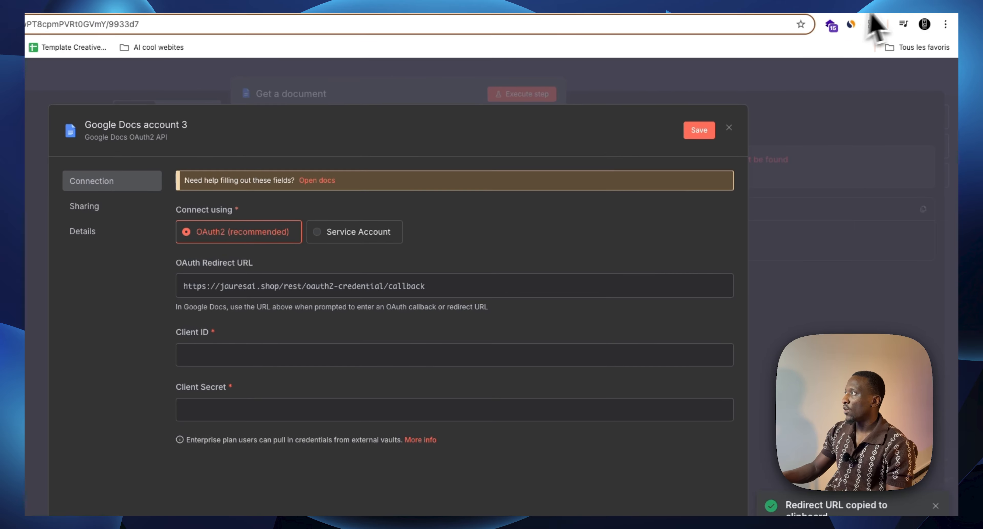
Step: Search the web for "google cloud" in a new browser tab and open the Google Cloud website
left_click(897, 9)
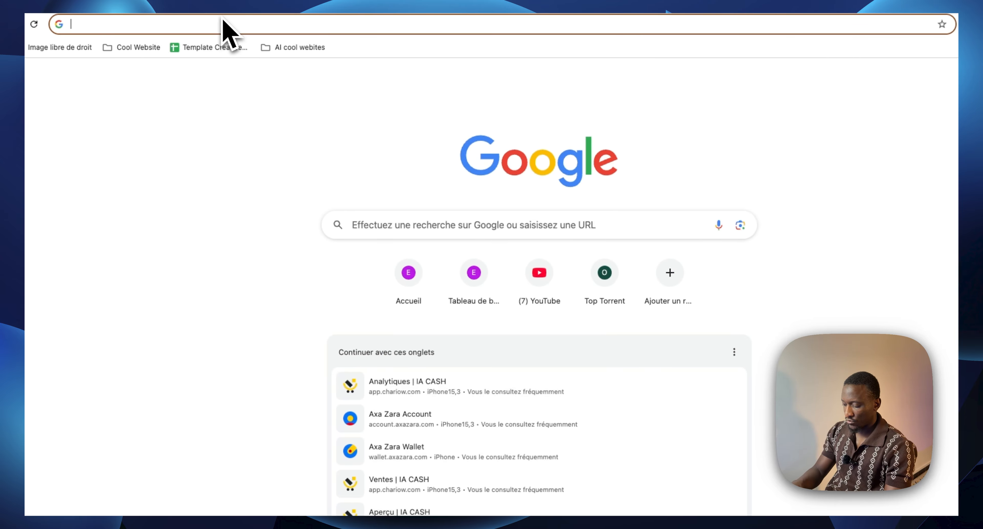
type("google")
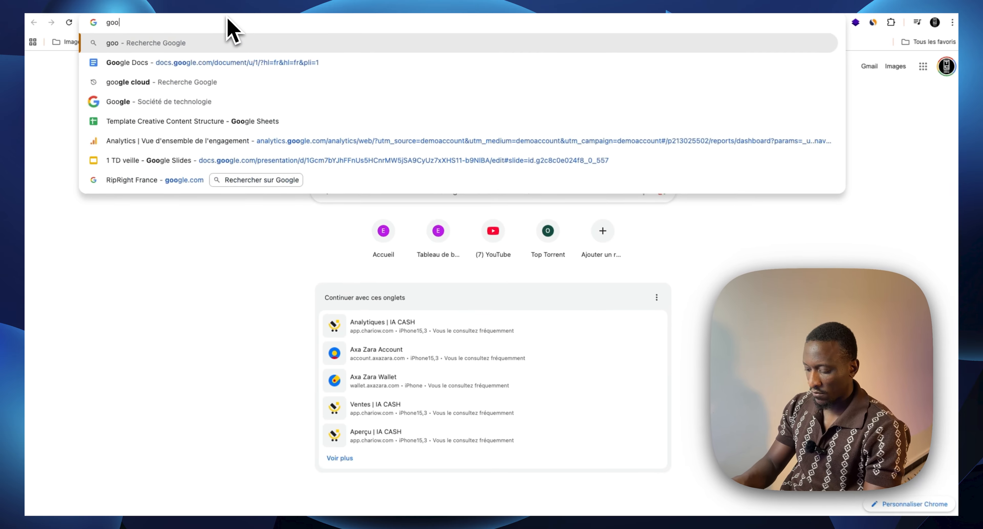
type("gle")
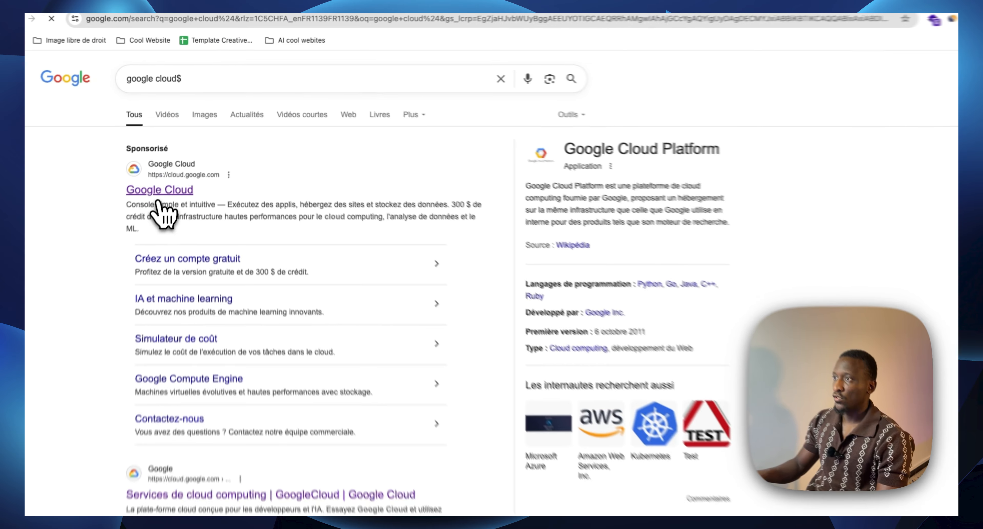
left_click(158, 189)
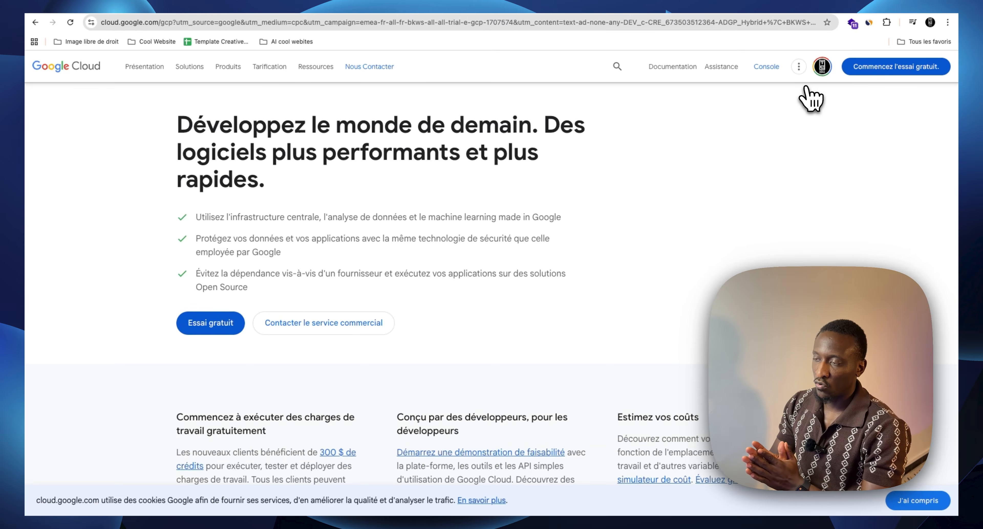
Step: Switch Google Cloud to the Google account used for the contacts document and open the console
left_click(821, 68)
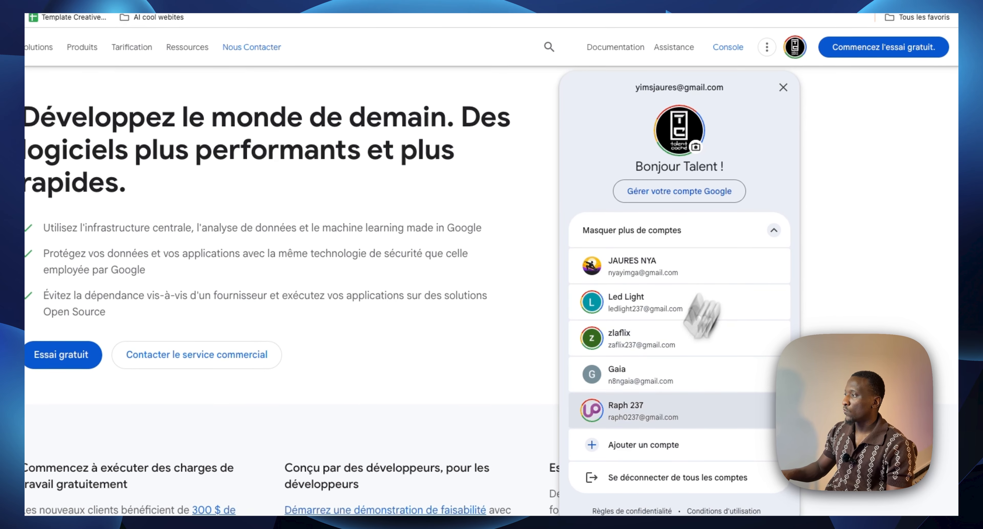
left_click(659, 381)
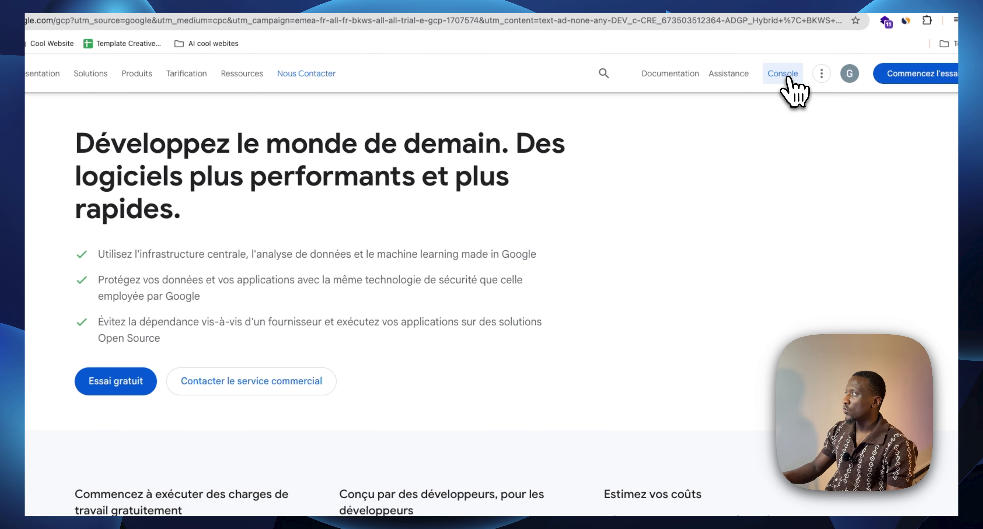
left_click(782, 86)
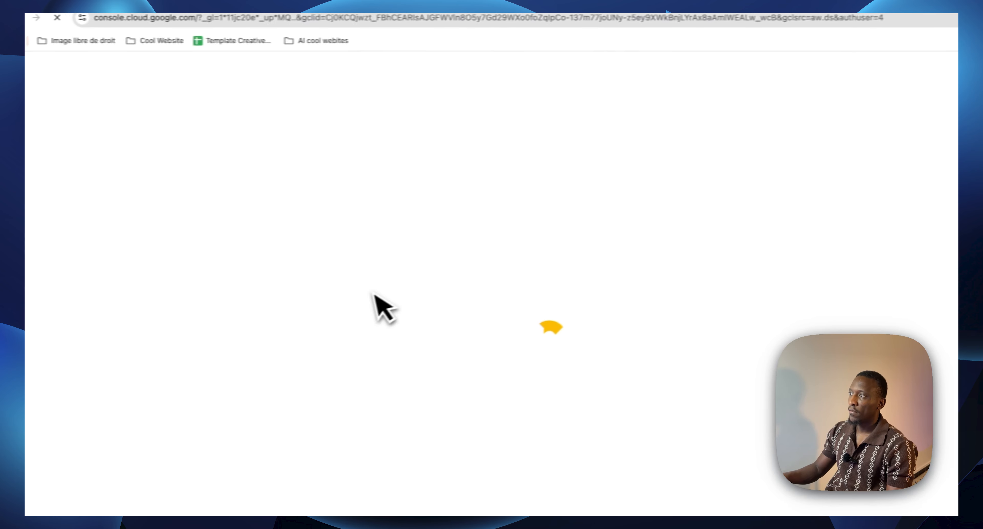
Step: Search the Google Cloud console for "Google doc" and open the management page of the Google Docs API
left_click(324, 97)
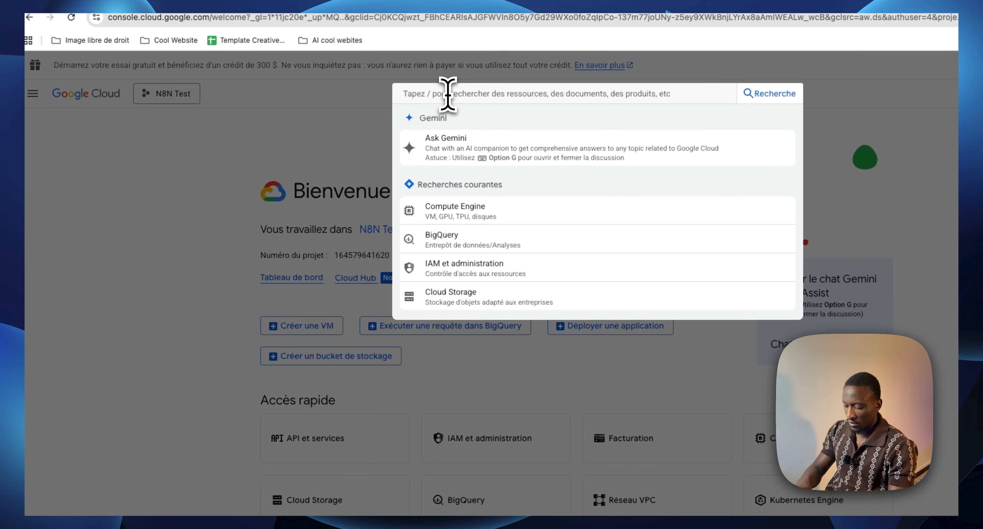
type("Google doc")
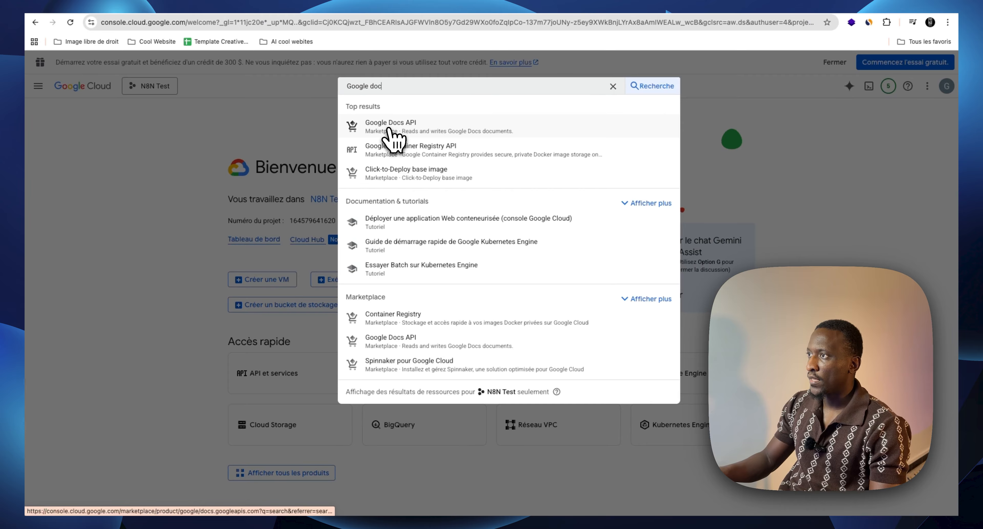
left_click(389, 127)
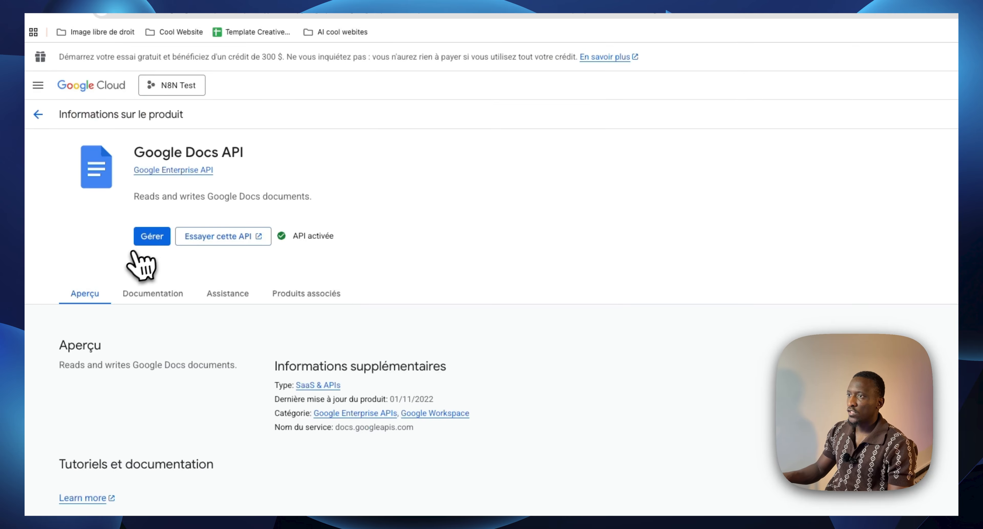
left_click(156, 242)
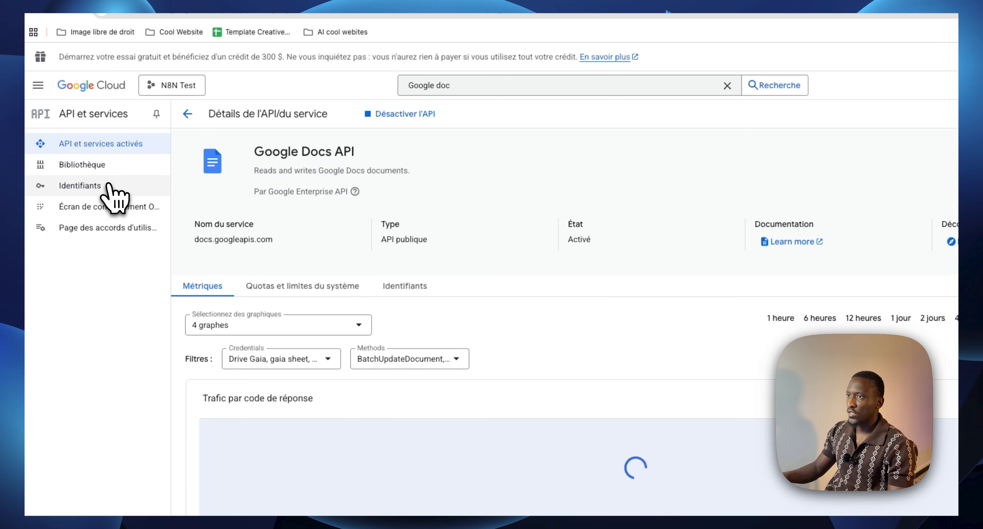
Step: Start a new OAuth client ID in the project's credentials, with application type Application Web and the name "Gaia doc test"
left_click(124, 186)
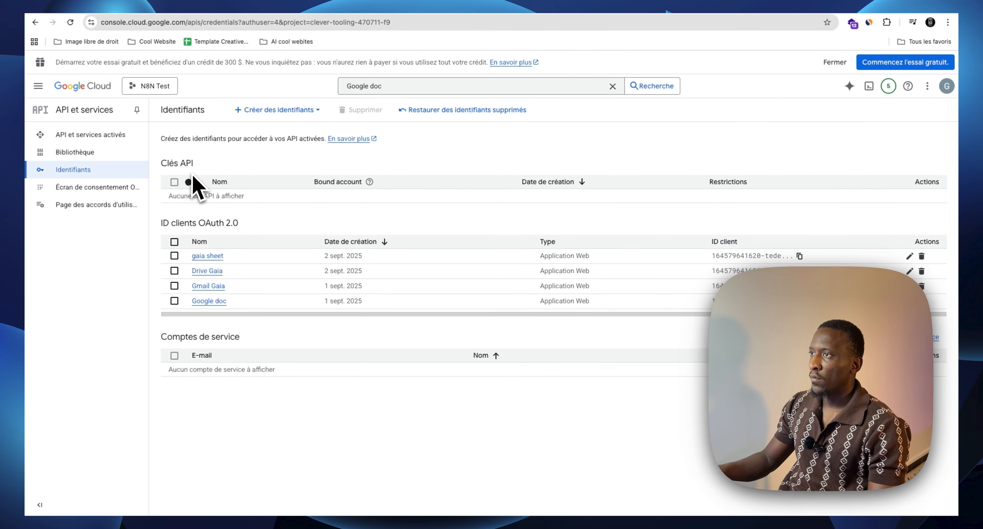
left_click(269, 111)
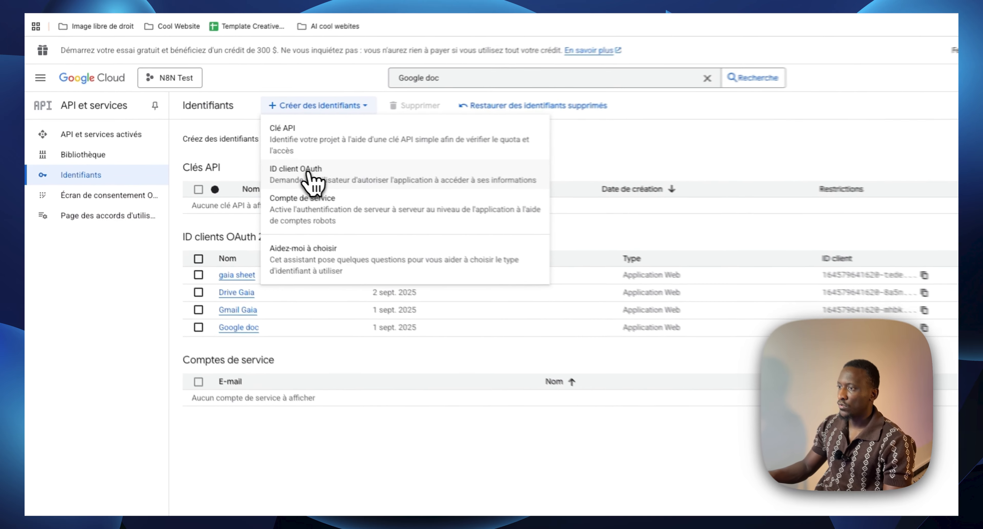
left_click(273, 170)
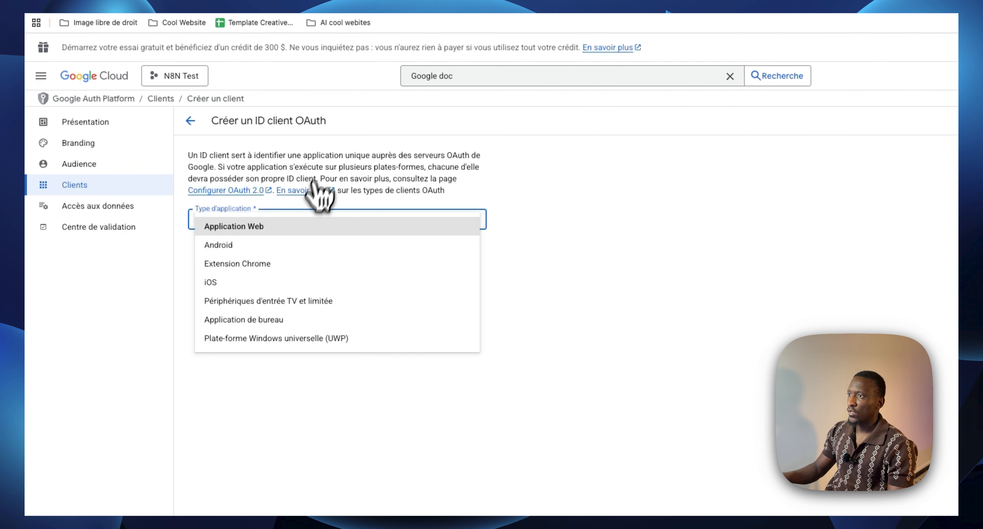
left_click(272, 229)
left_click_drag(261, 252, 171, 257)
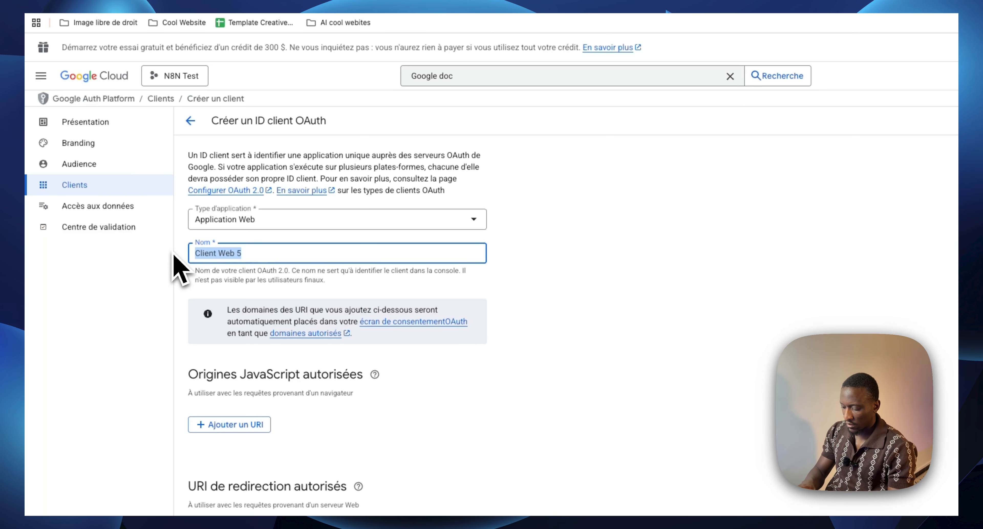
type("Gaia doc test")
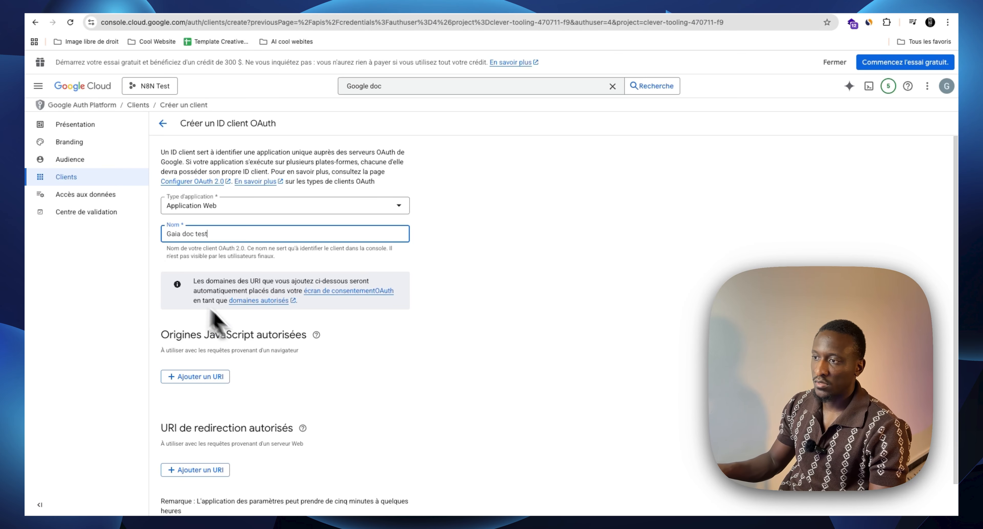
Step: Add the copied n8n OAuth redirect URL as an authorized redirect URI, check it against the n8n credential, and create the client
scroll(215, 321, "down", 2)
left_click(209, 436)
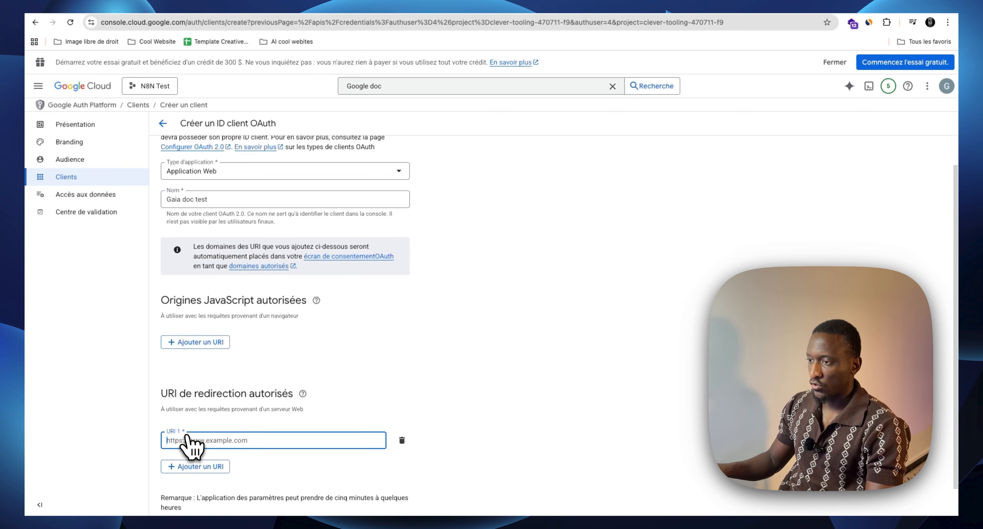
key("super+v")
scroll(494, 432, "down", 2)
left_click_drag(329, 409, 215, 409)
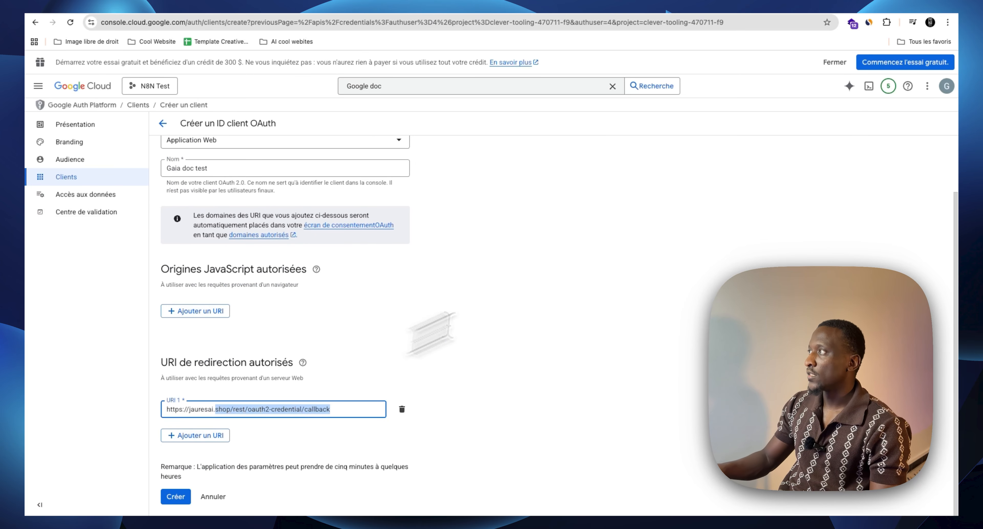
left_click(753, 18)
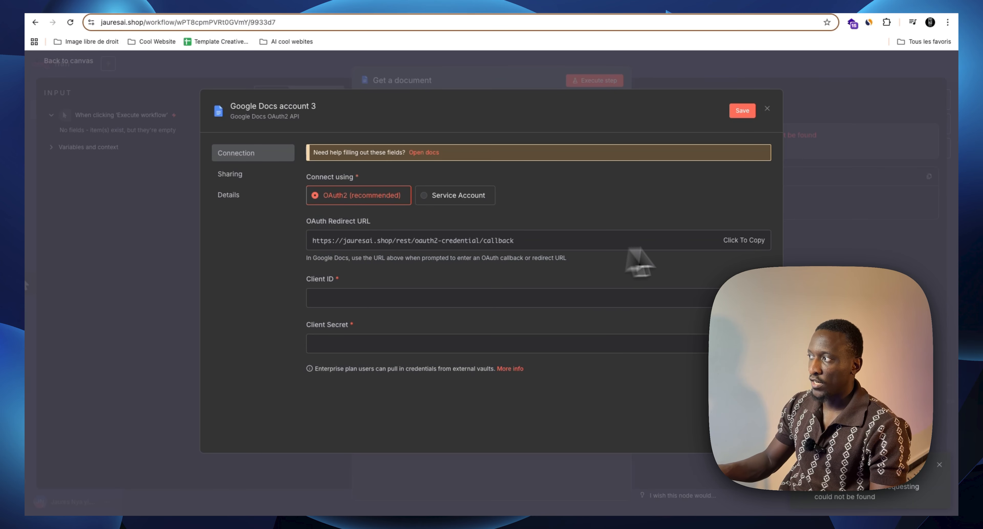
left_click(870, 13)
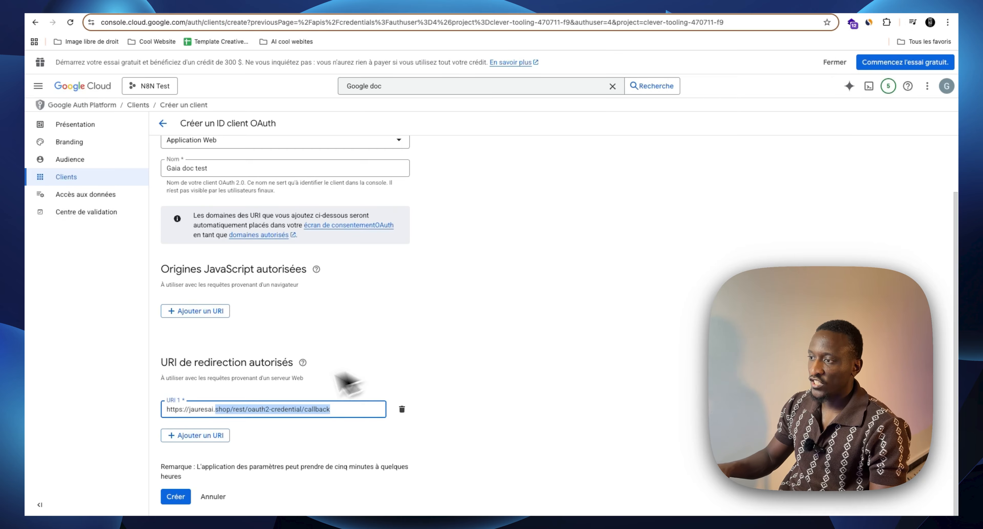
left_click(187, 501)
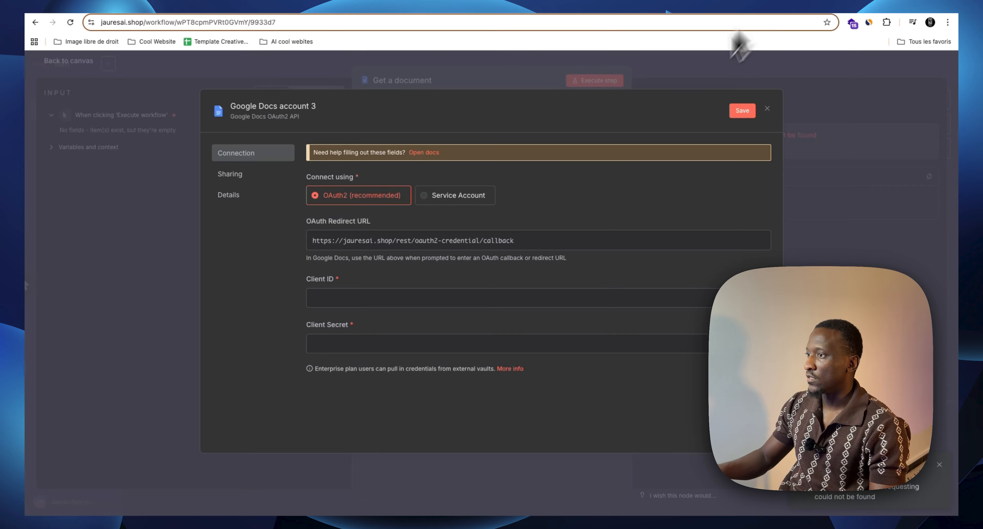
Step: Copy the new client's ID and client secret from Google Cloud into the Client ID and Client Secret fields of the n8n credential
key("super+v")
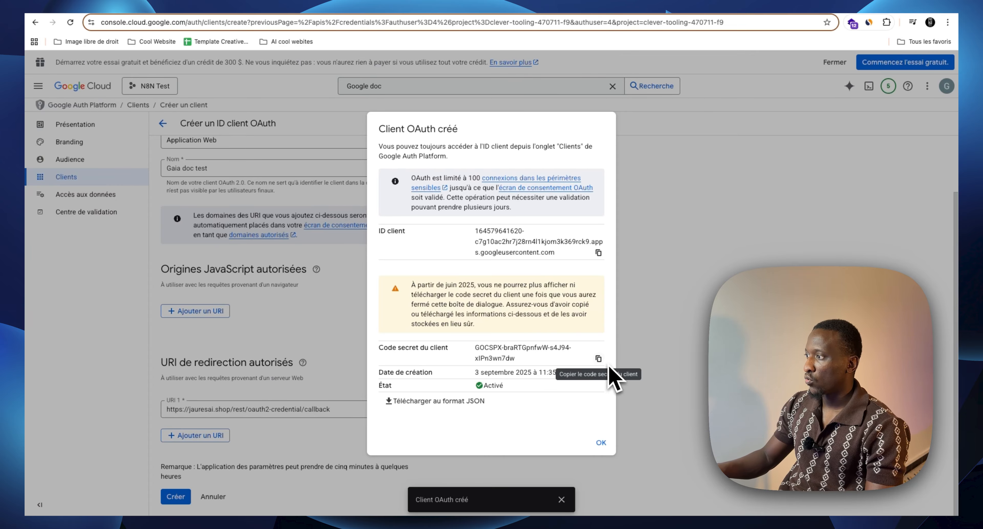
left_click(598, 359)
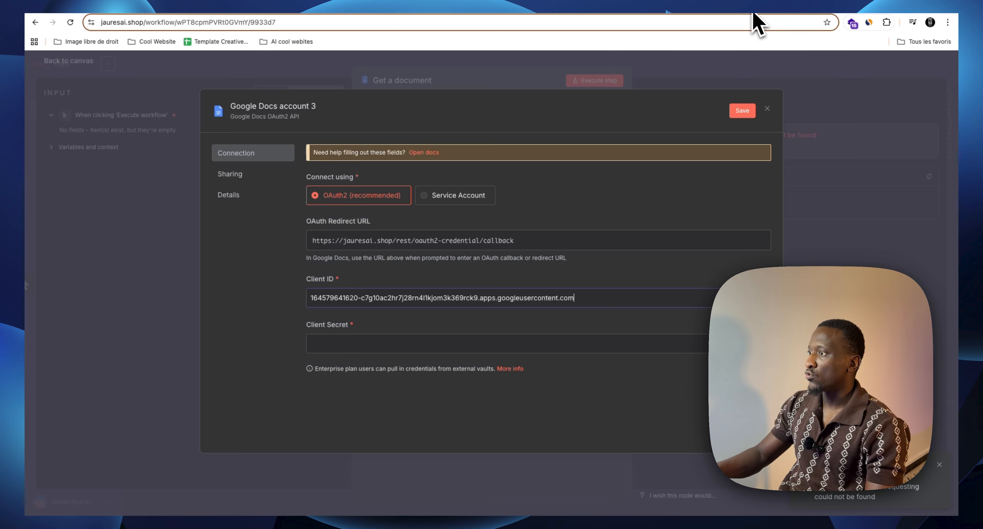
key("super+v")
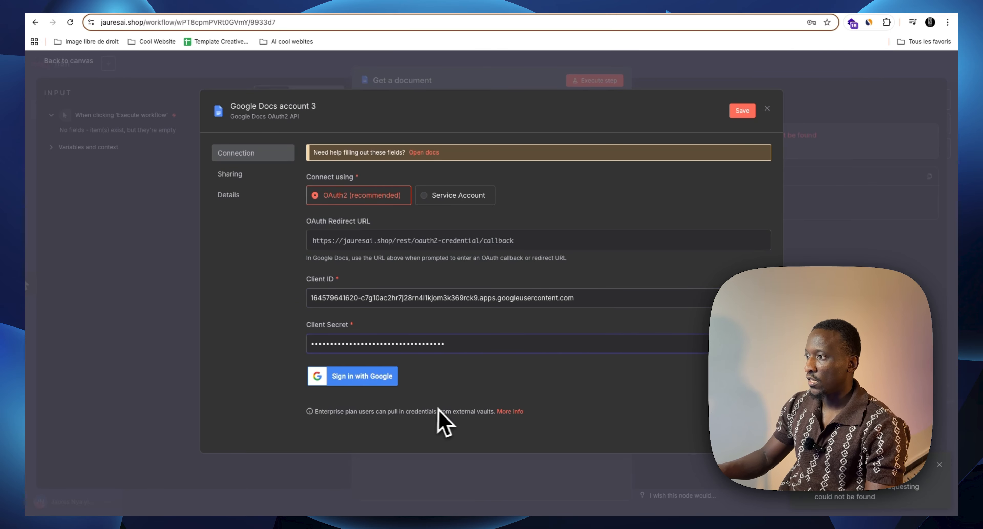
Step: Sign in to the credential with the Google account that holds the contacts document, proceed past the unverified-app warning, and grant access
left_click(361, 384)
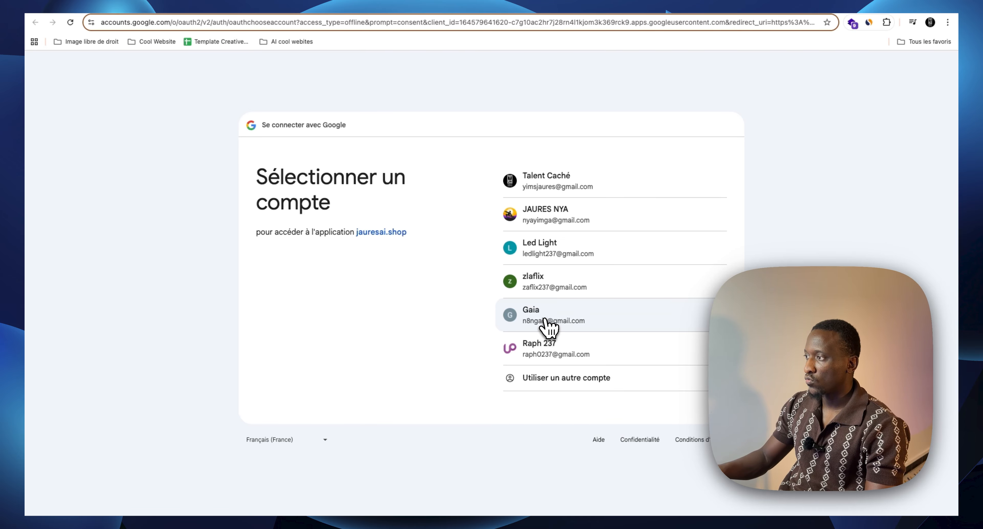
left_click(545, 320)
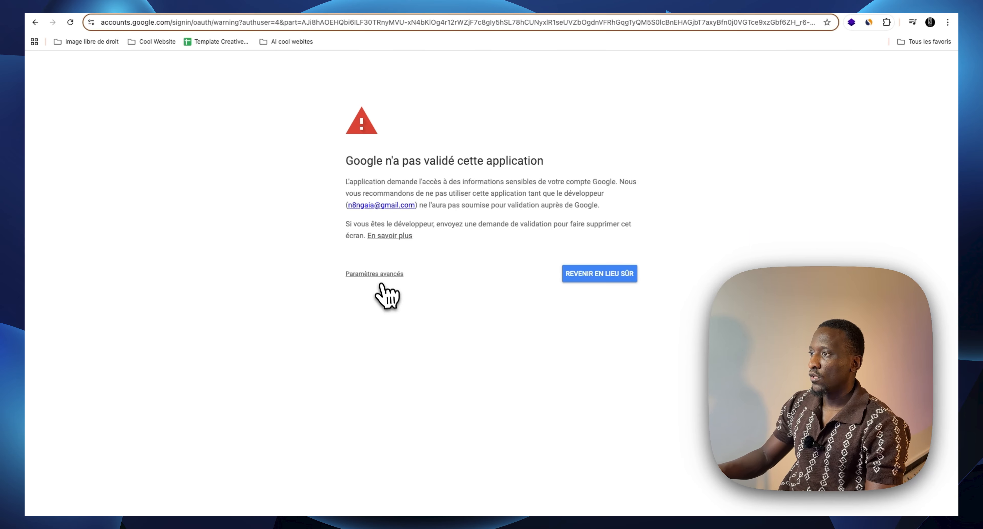
left_click(378, 277)
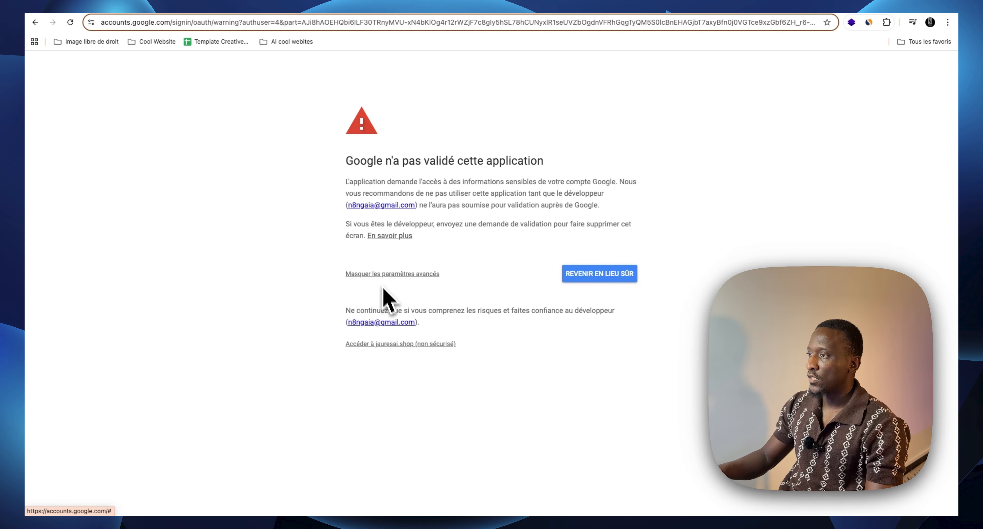
left_click(397, 345)
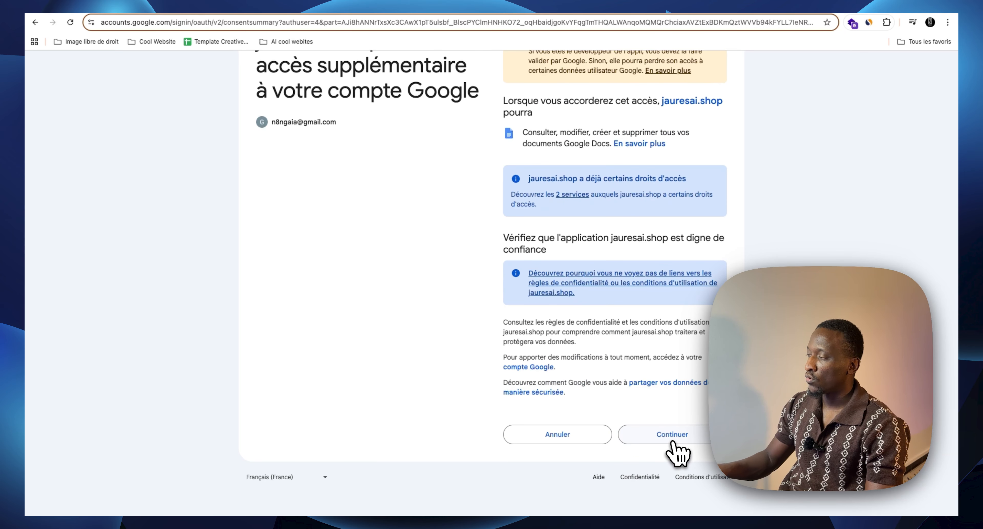
left_click(673, 439)
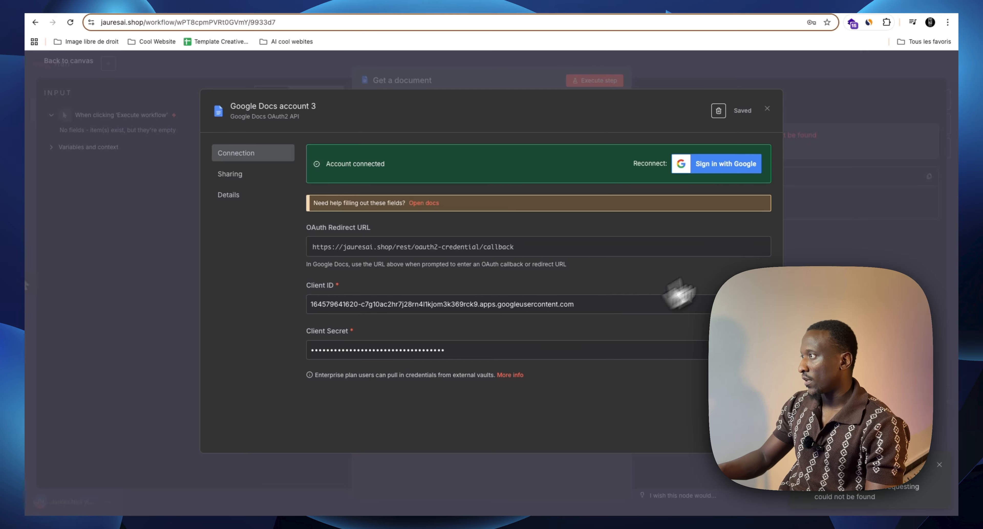
Step: Rename the connected Google Docs credential "Gaia doc test" and save it
left_click(284, 108)
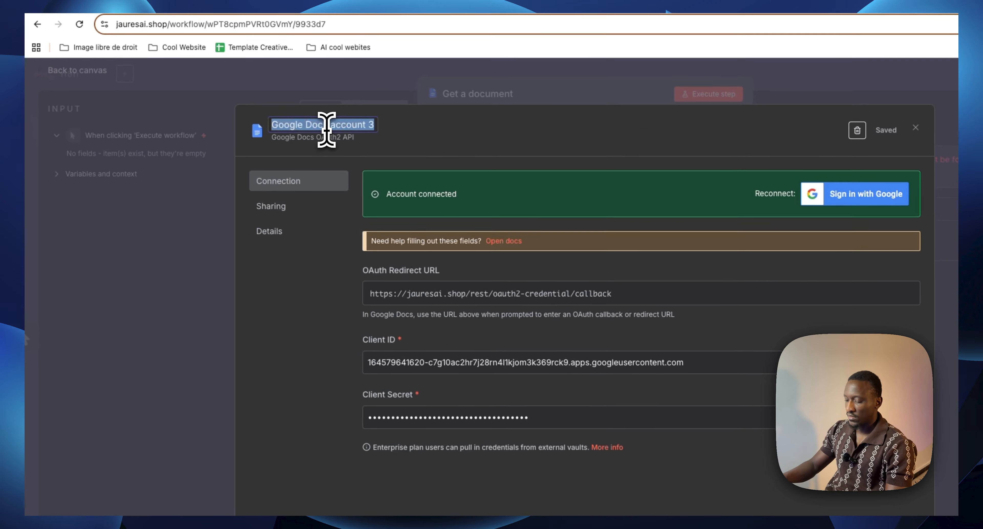
type("Gaia doc test")
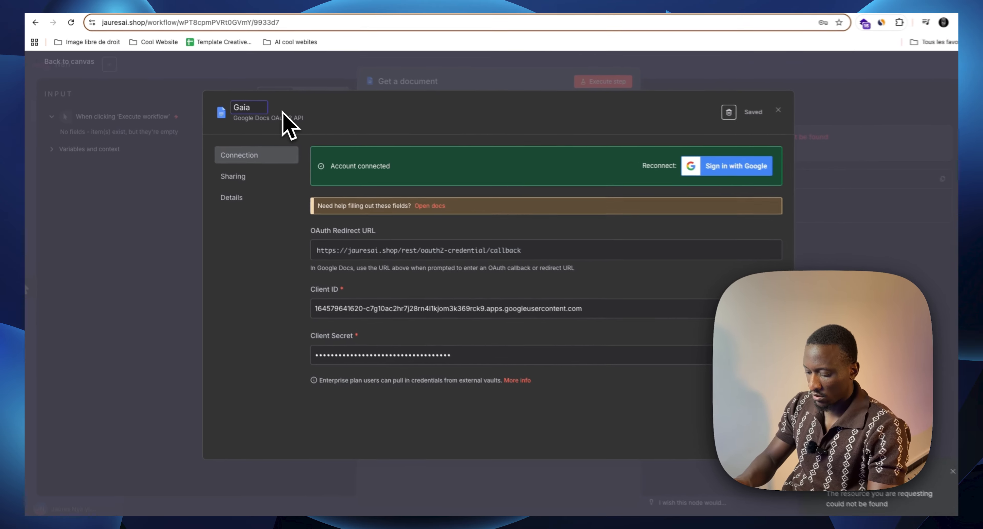
key("Return")
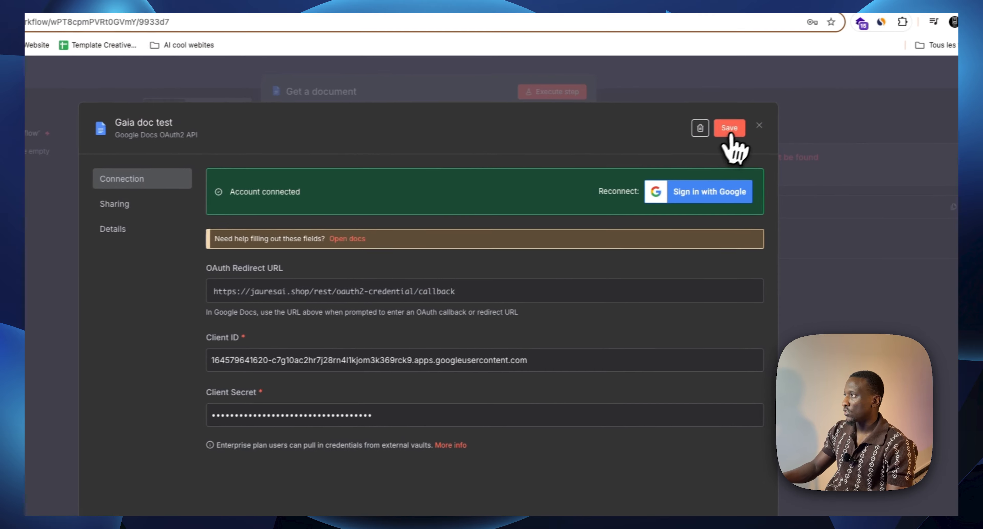
left_click(729, 130)
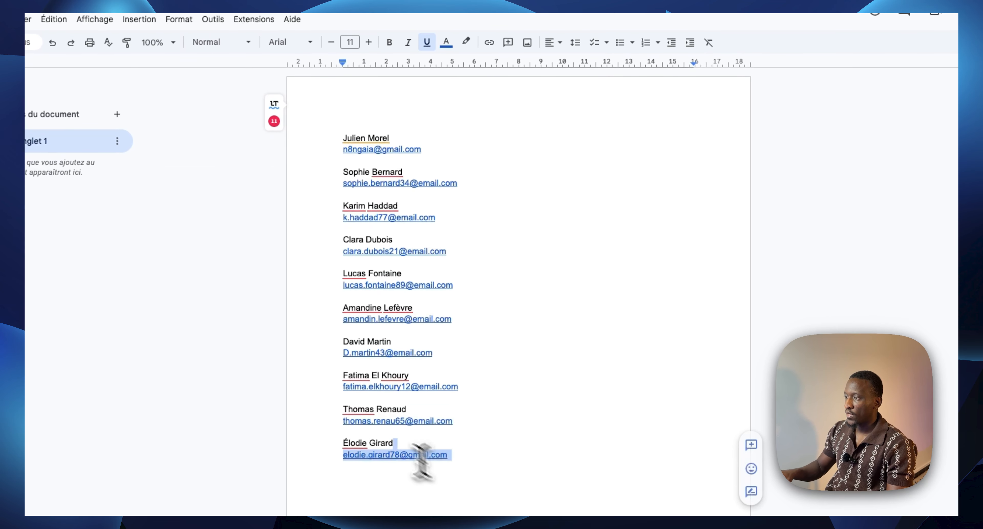
Step: In the Google Docs contact list, select all the contacts and copy the document ID from the page URL
left_click_drag(422, 461, 332, 135)
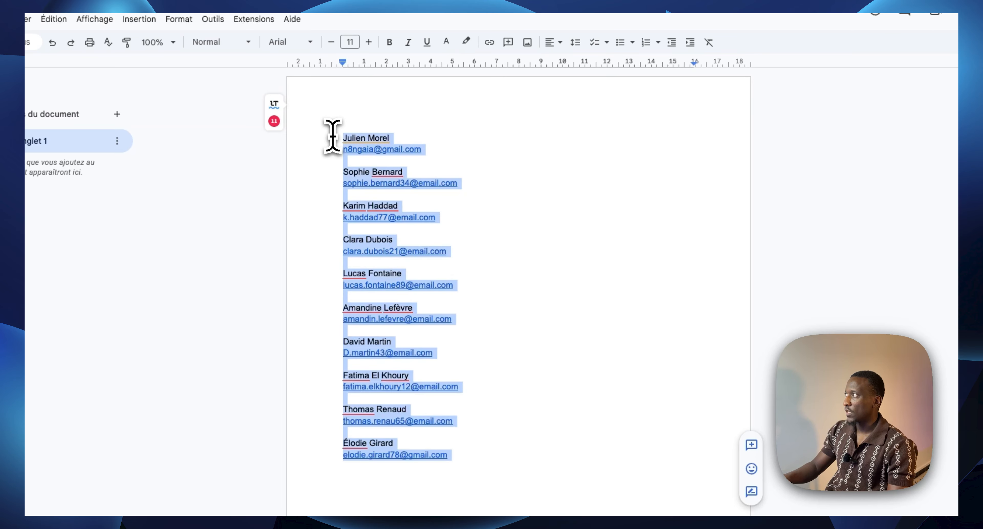
left_click(296, 23)
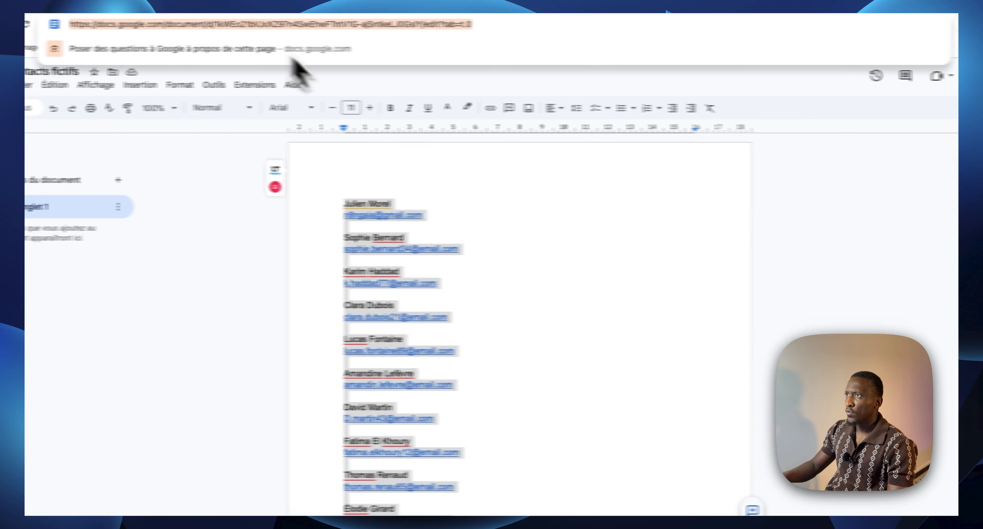
left_click(258, 25)
double_click(246, 26)
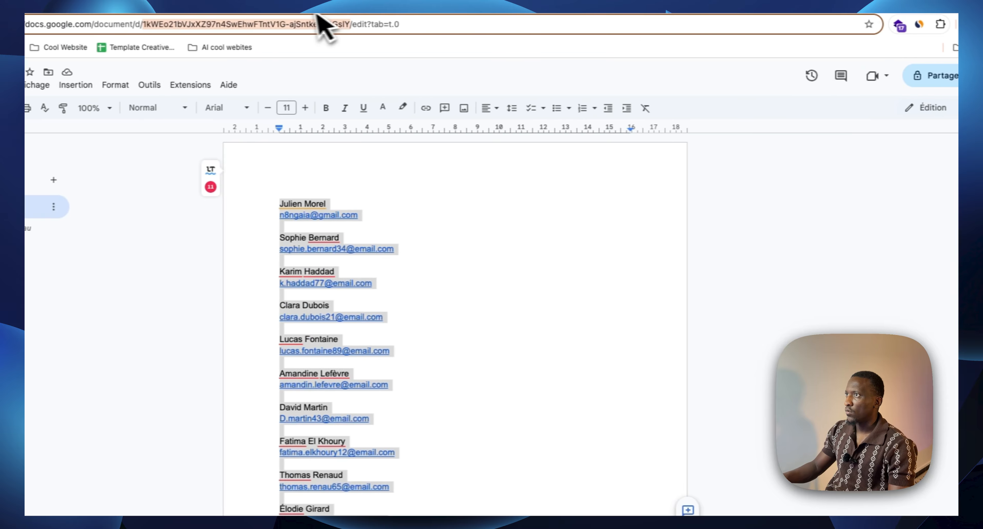
Step: Replace the Doc ID in the n8n Get a document node with the copied ID and execute the step
left_click(662, 14)
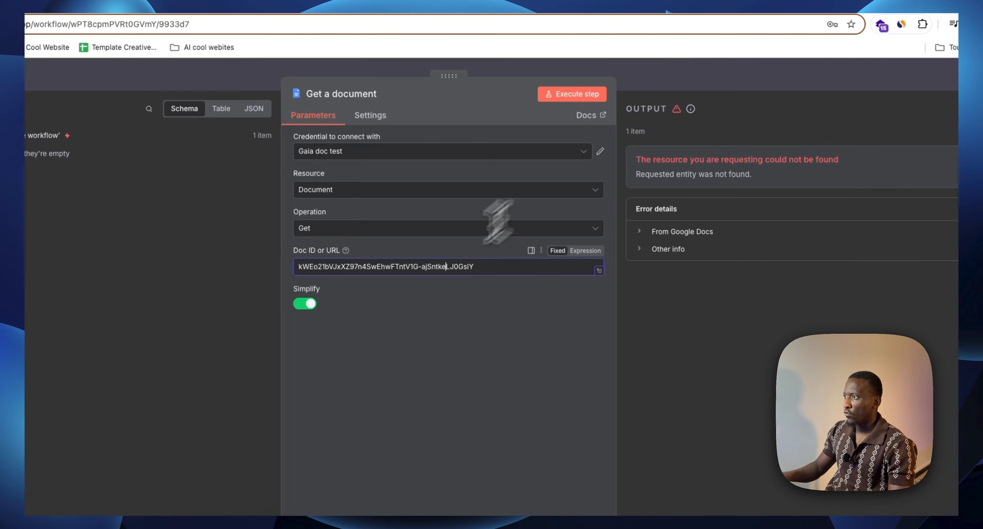
triple_click(442, 275)
key("super+v")
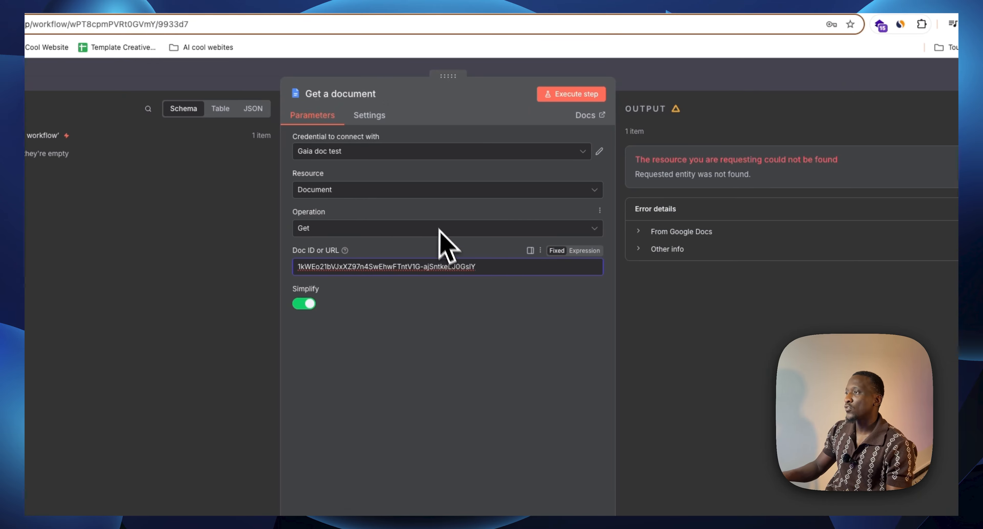
left_click(571, 95)
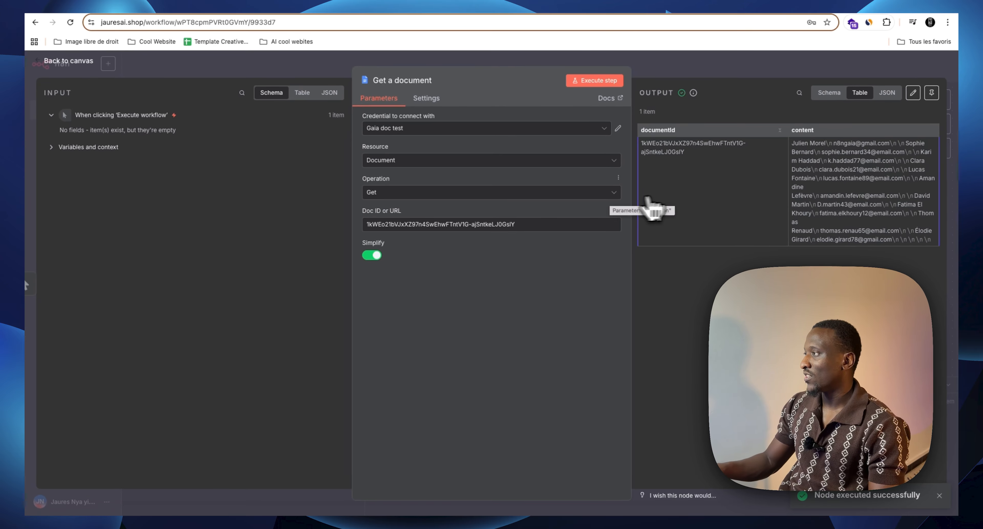
Step: Review the Get a document node's settings and output, and return to the workflow canvas
left_click(368, 225)
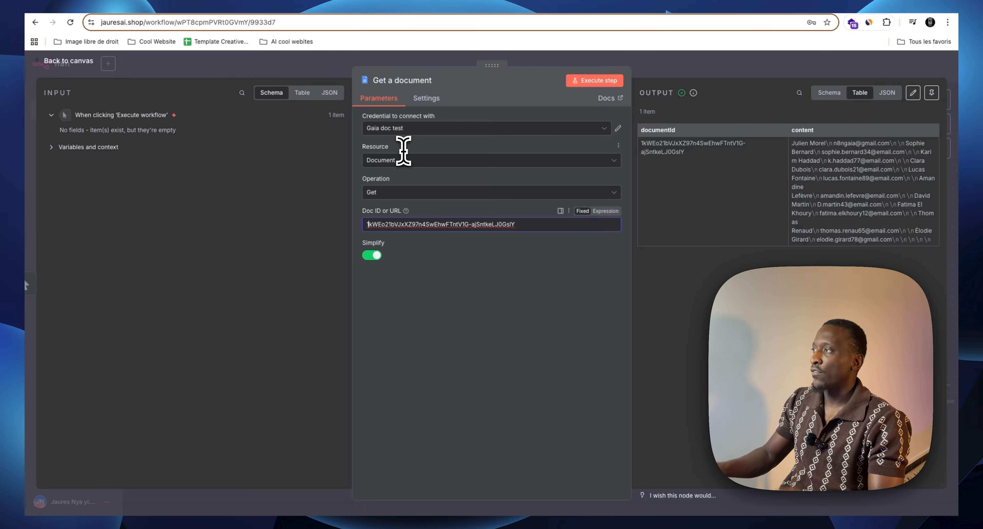
left_click(523, 60)
scroll(544, 168, "right", 3)
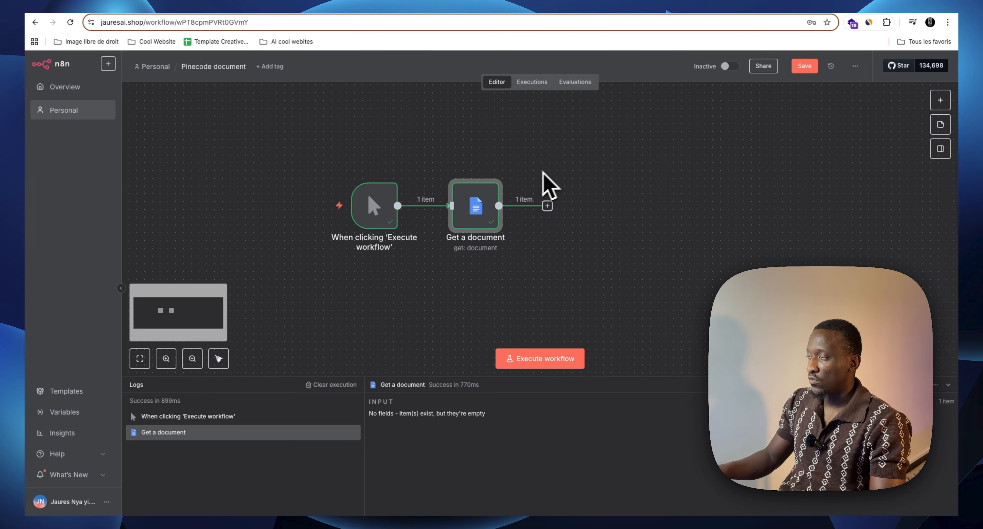
double_click(482, 212)
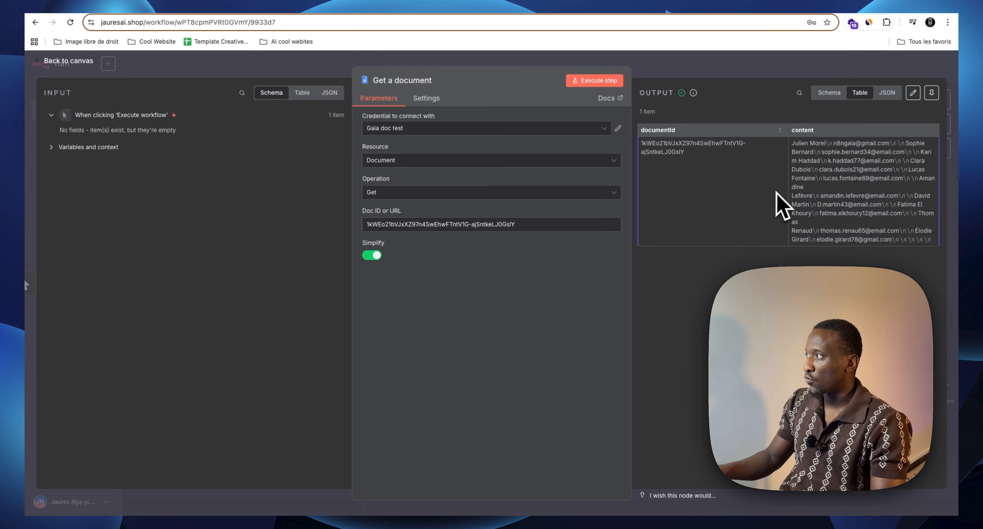
left_click(644, 68)
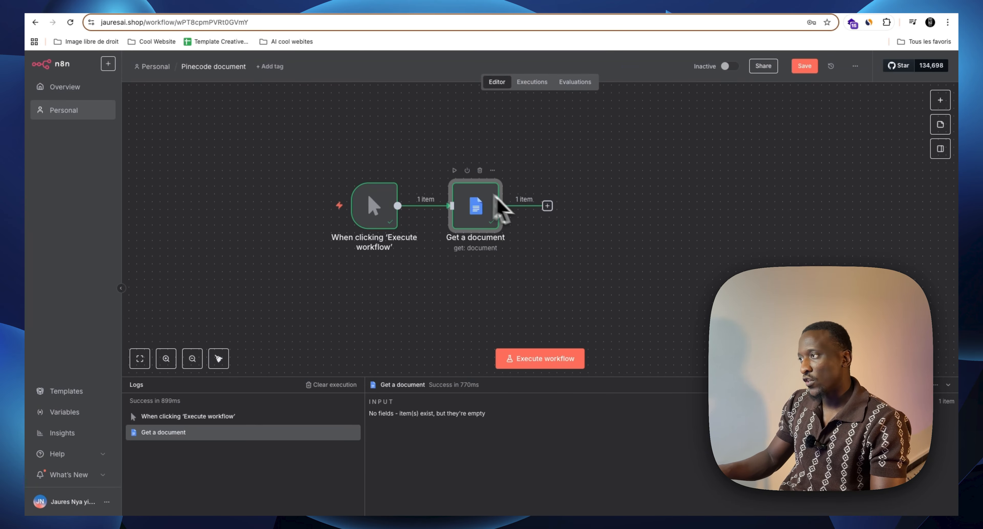
Step: Add a Pinecone Vector Store node after Get a document, using the "Add documents to vector store" action
left_click(548, 207)
type("pi")
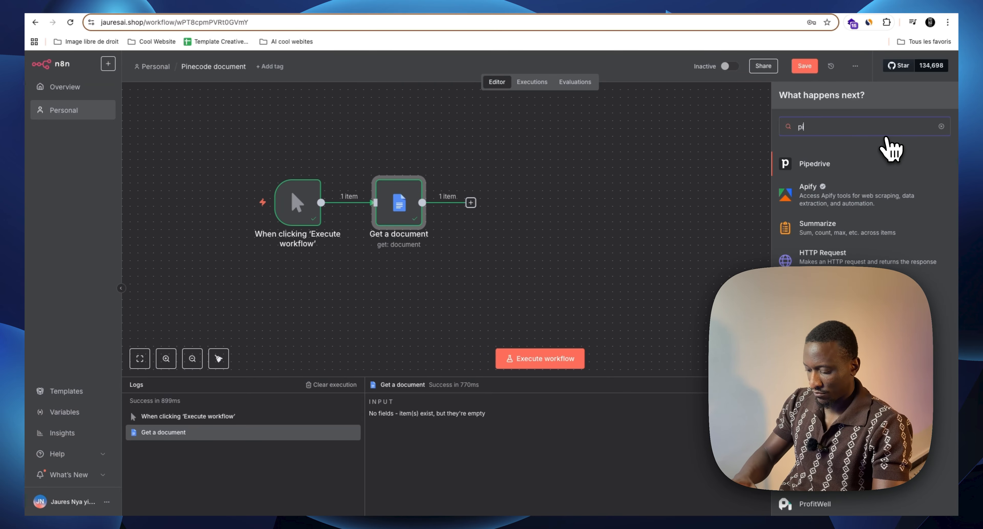
type("ne")
left_click(858, 168)
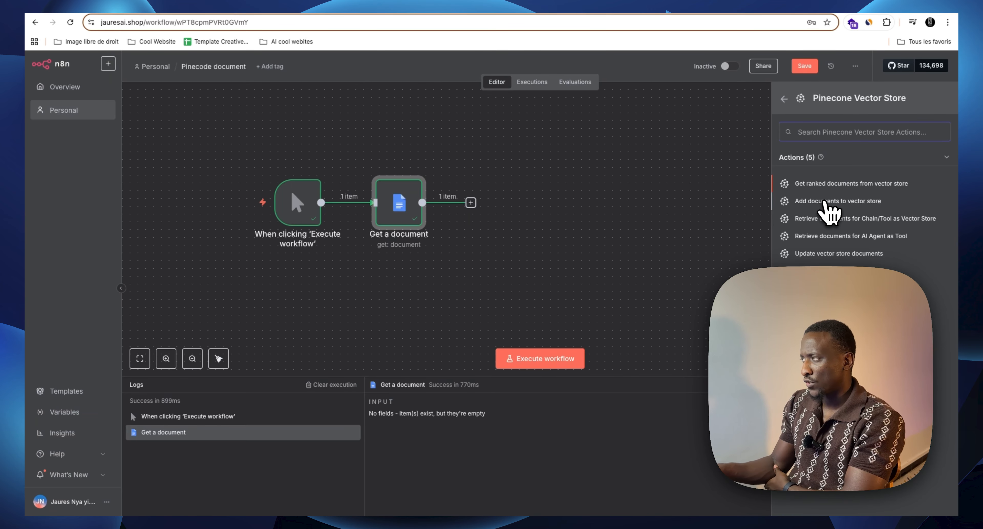
left_click(824, 202)
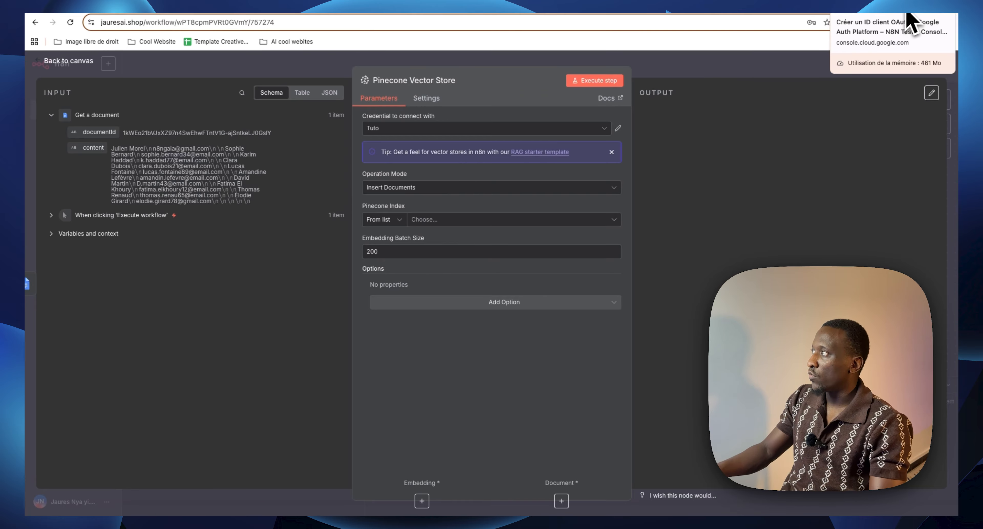
Step: Search the web for Pinecone in a new browser tab, go to the Pinecone console and open the Default project
left_click(909, 11)
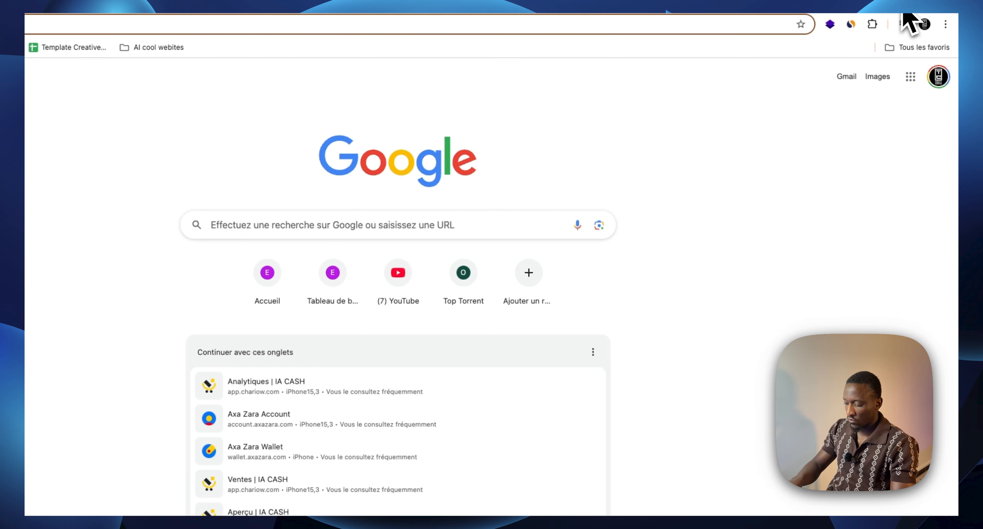
type("Pine")
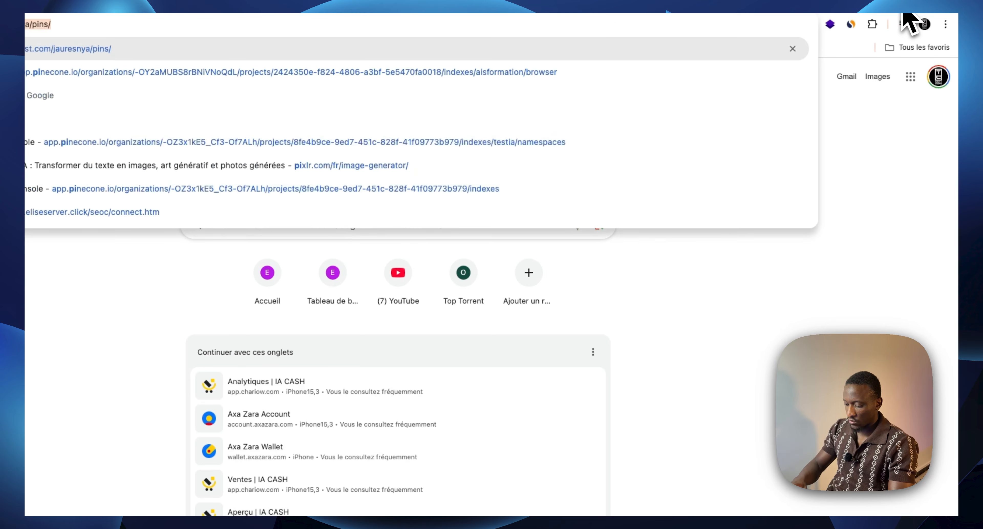
type("cone")
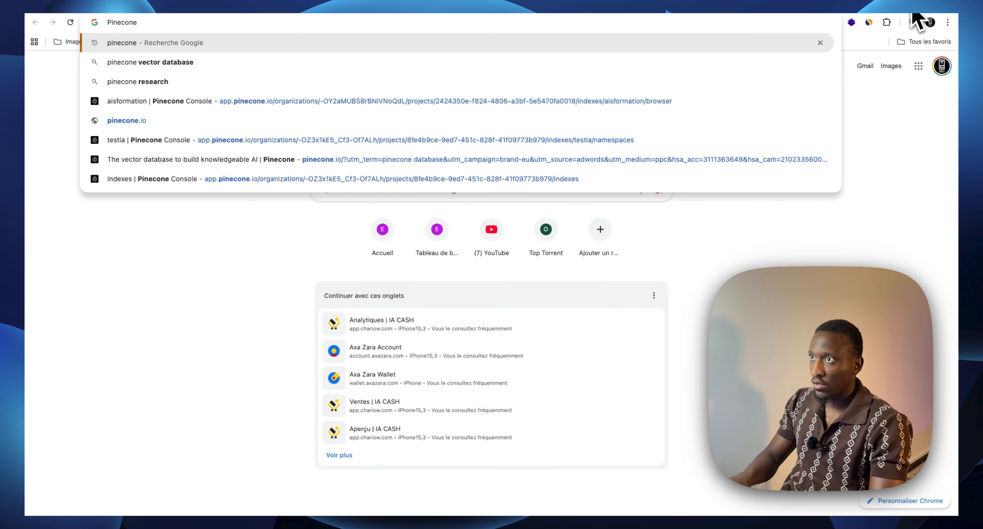
key("Return")
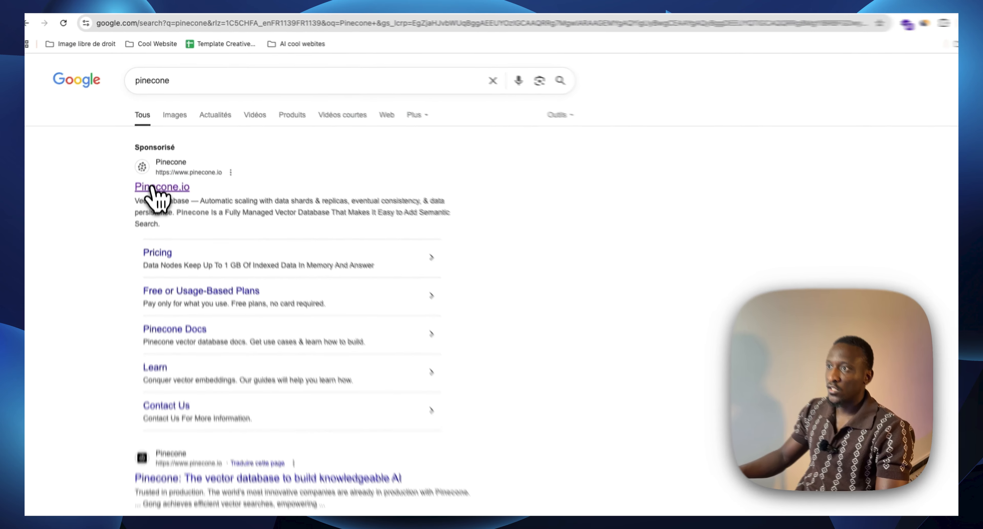
left_click(152, 187)
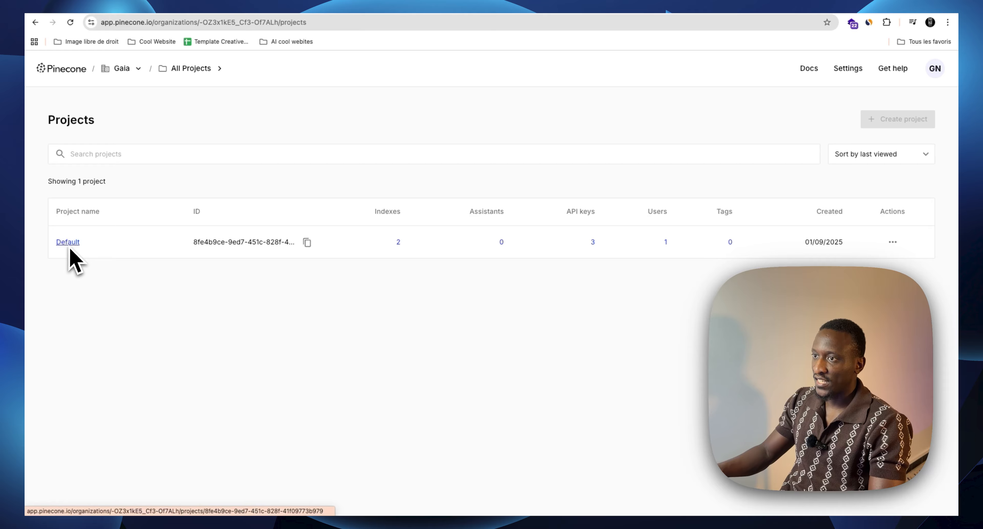
left_click(69, 242)
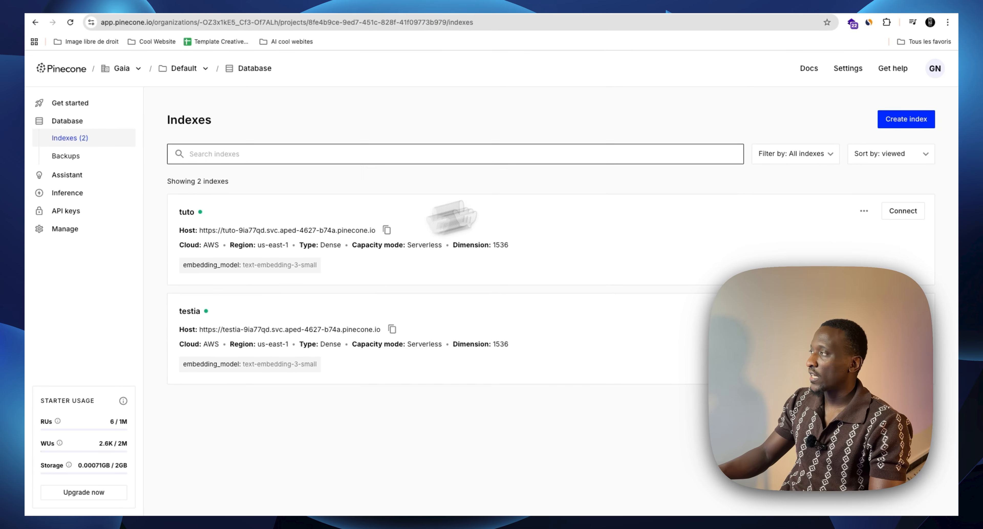
Step: Start creating a new Pinecone index and name it tuto0
left_click(903, 122)
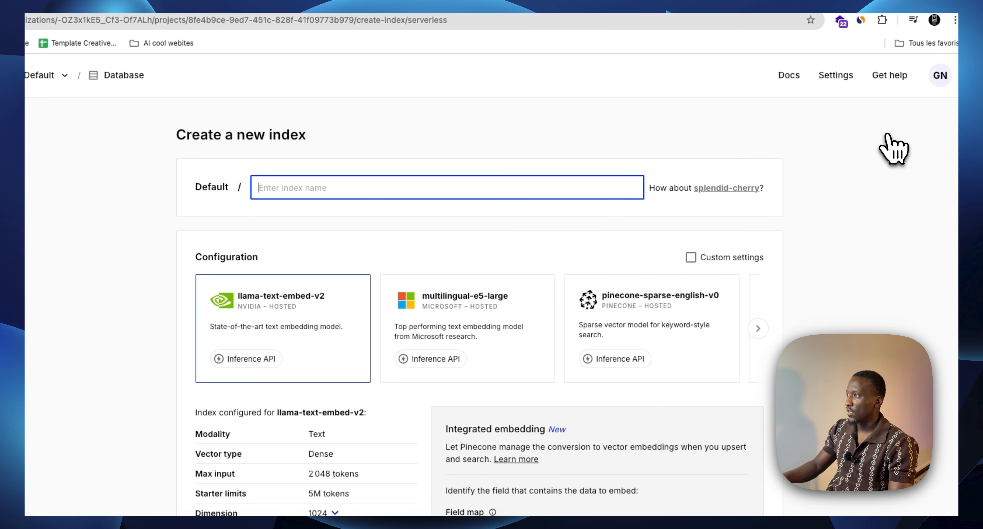
type("Tuto")
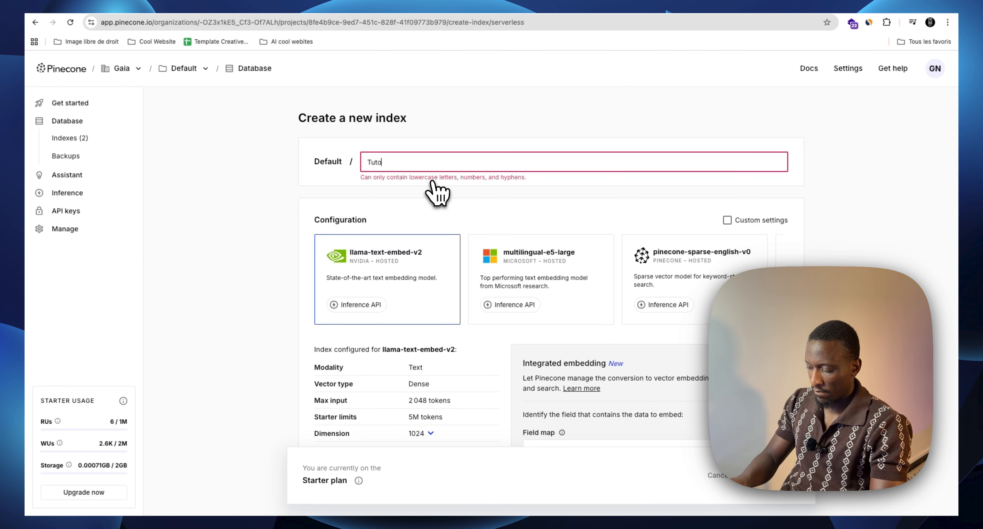
key("BackSpace")
key("BackSpace")
type("tu")
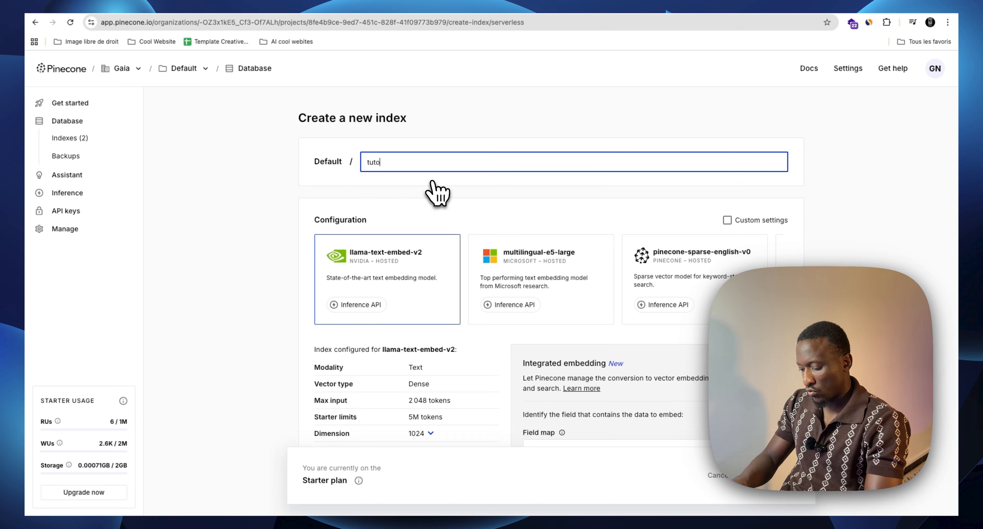
Step: Choose OpenAI's text-embedding-3-small as the index configuration
scroll(437, 195, "down", 2)
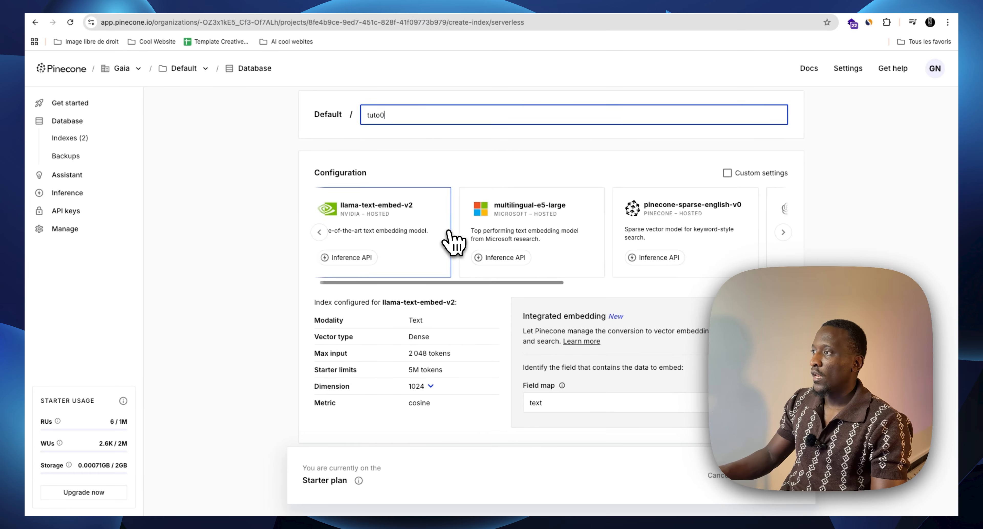
scroll(454, 236, "right", 3)
scroll(456, 244, "right", 5)
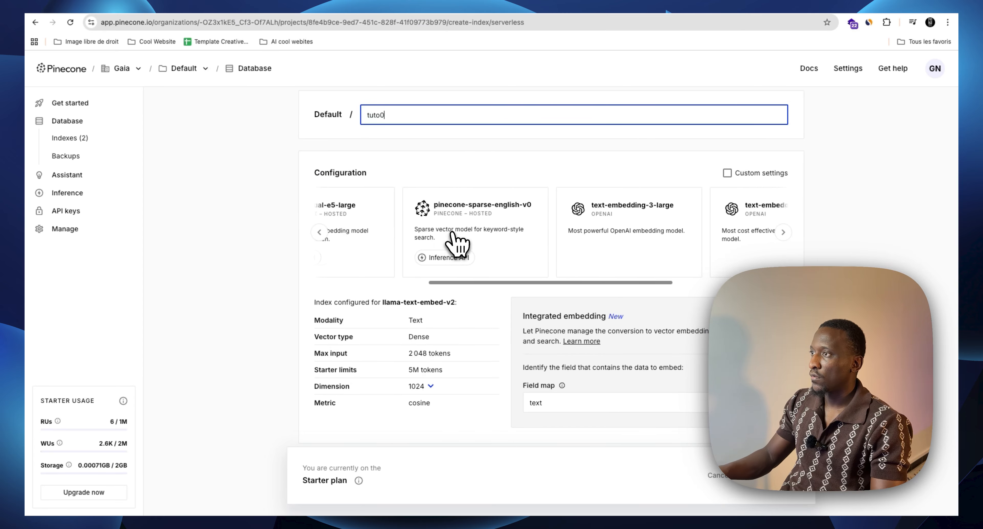
scroll(455, 238, "left", 2)
scroll(463, 244, "up", 2)
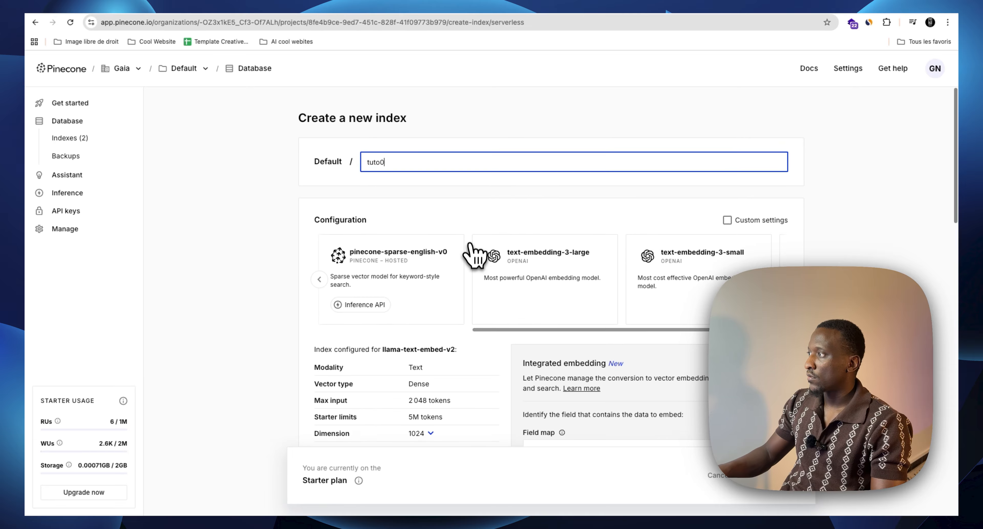
scroll(484, 266, "right", 4)
scroll(495, 267, "left", 3)
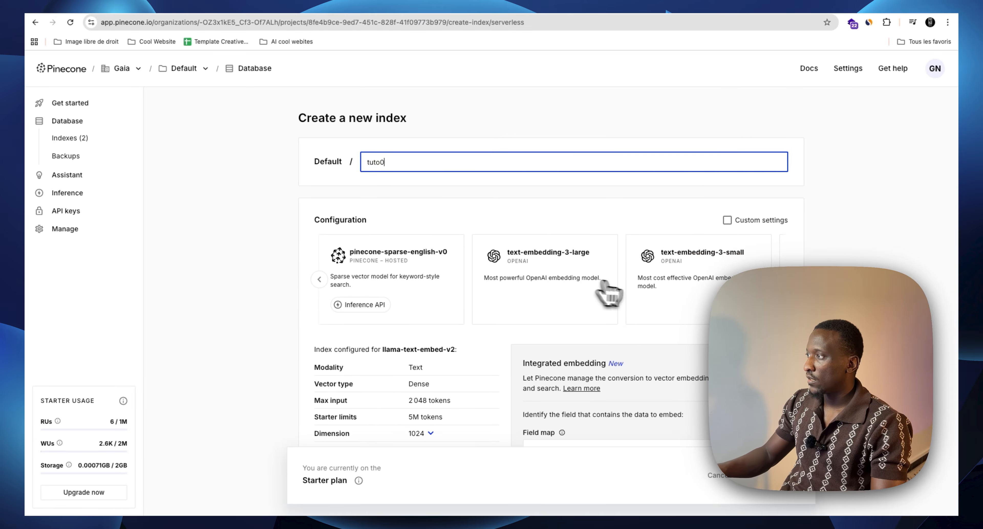
left_click(681, 285)
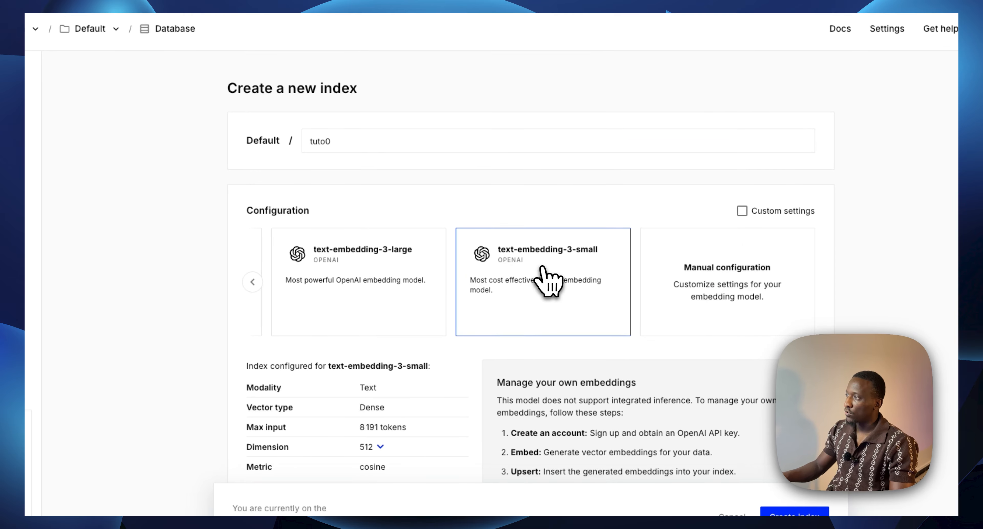
Step: Set the index dimension to 1536
scroll(522, 283, "down", 2)
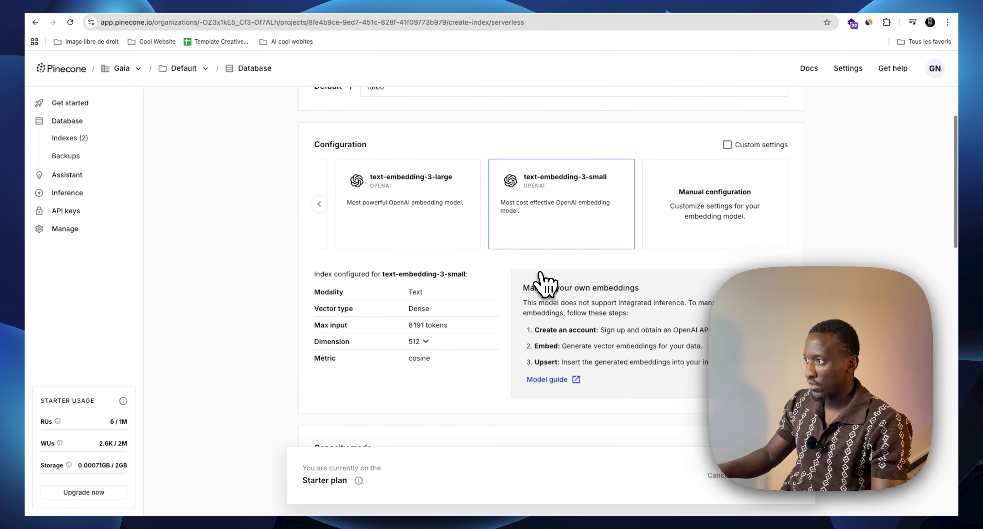
scroll(431, 282, "down", 2)
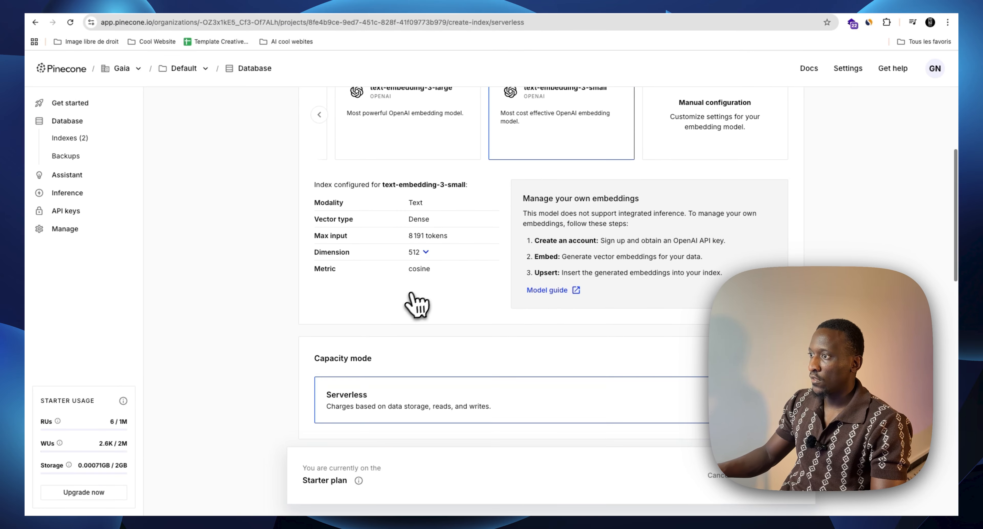
left_click(422, 252)
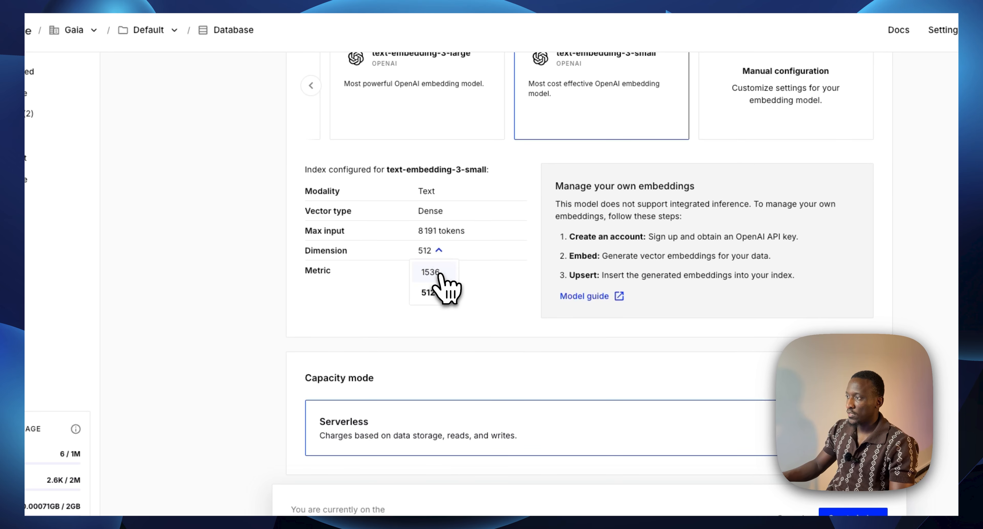
left_click(430, 273)
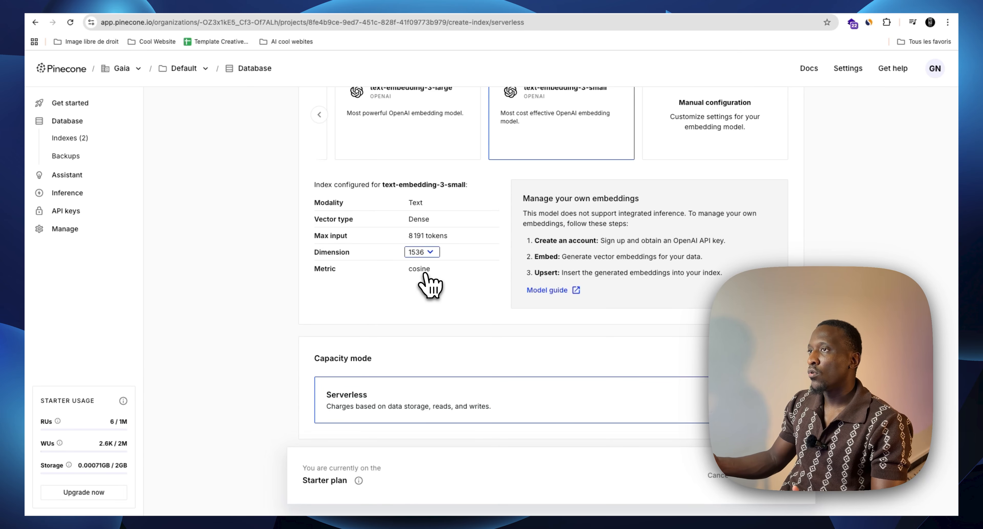
scroll(427, 281, "up", 3)
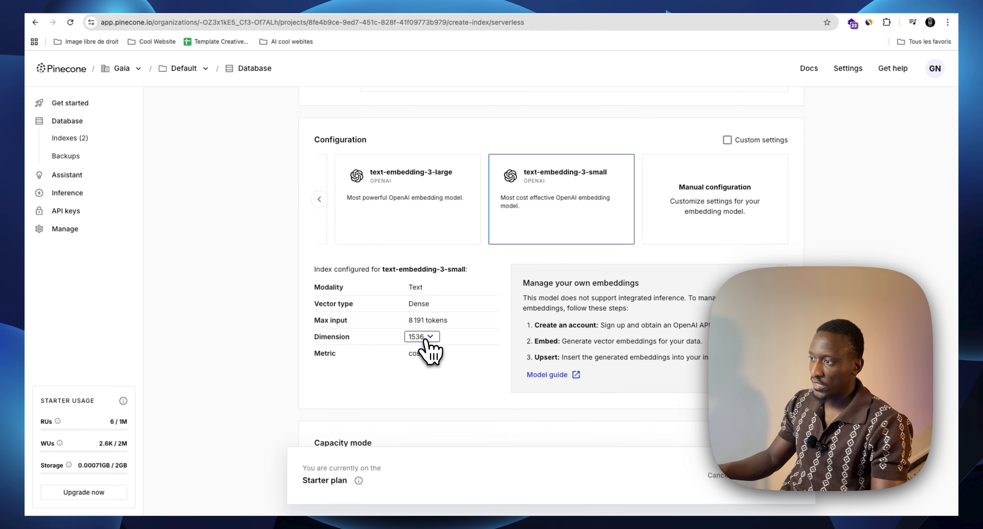
Step: Create the index with Serverless capacity on AWS in the Virginia region, and view its namespaces
scroll(427, 342, "down", 3)
scroll(431, 346, "down", 3)
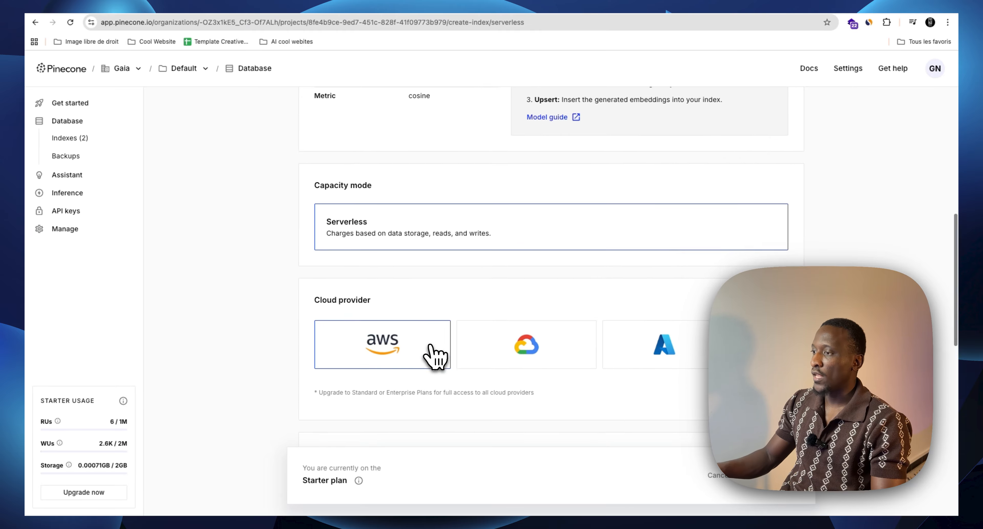
scroll(435, 356, "down", 3)
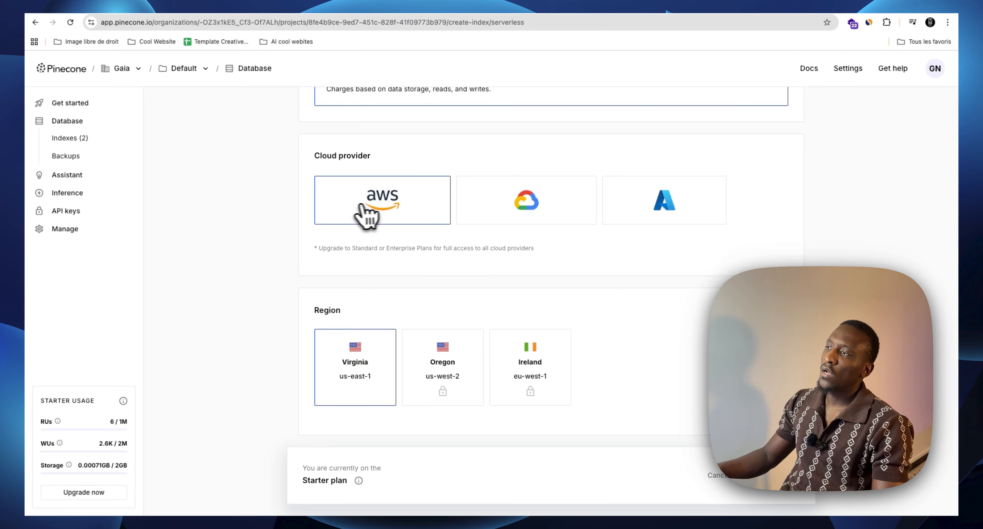
scroll(400, 236, "down", 3)
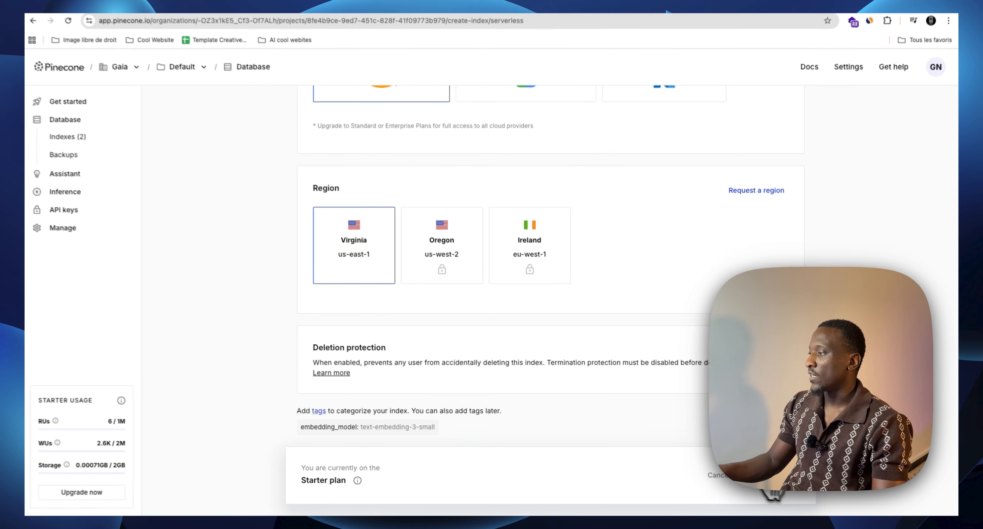
left_click(768, 483)
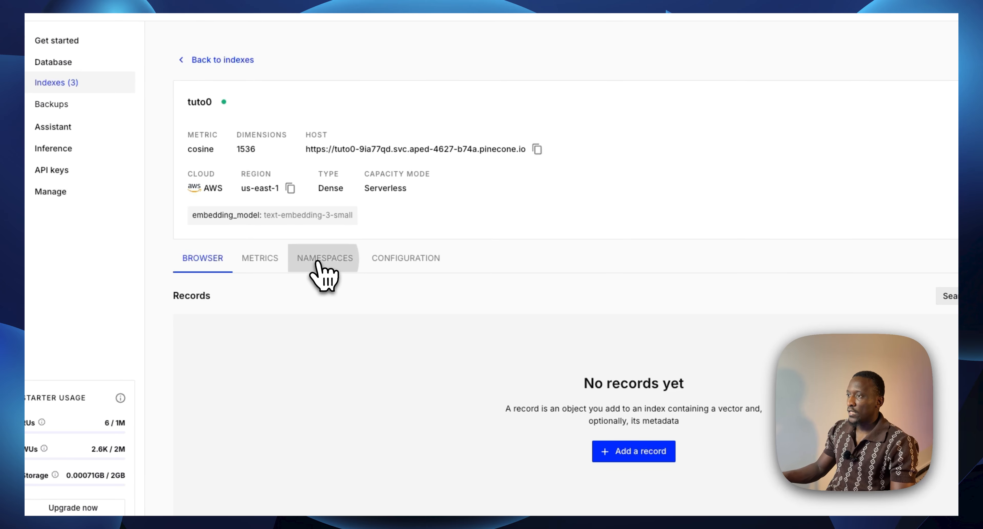
left_click(324, 263)
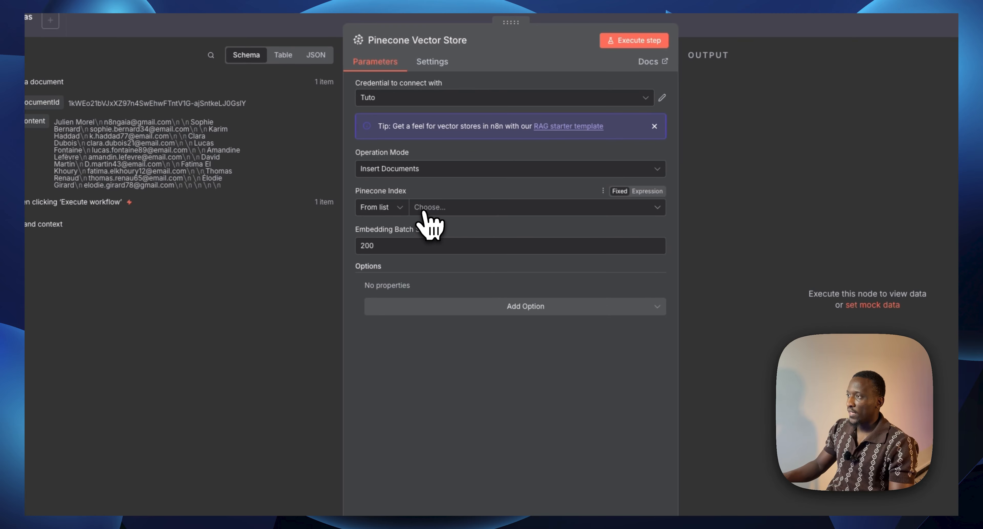
Step: In the n8n Pinecone Vector Store node, select the tuto0 index with a Pinecone Namespace option set to Contact, and execute the step
left_click(338, 265)
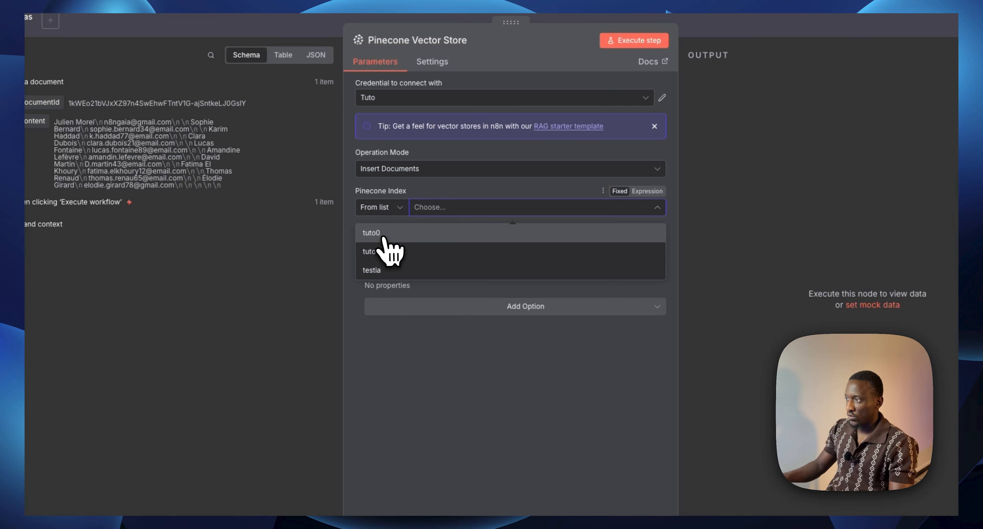
left_click(383, 235)
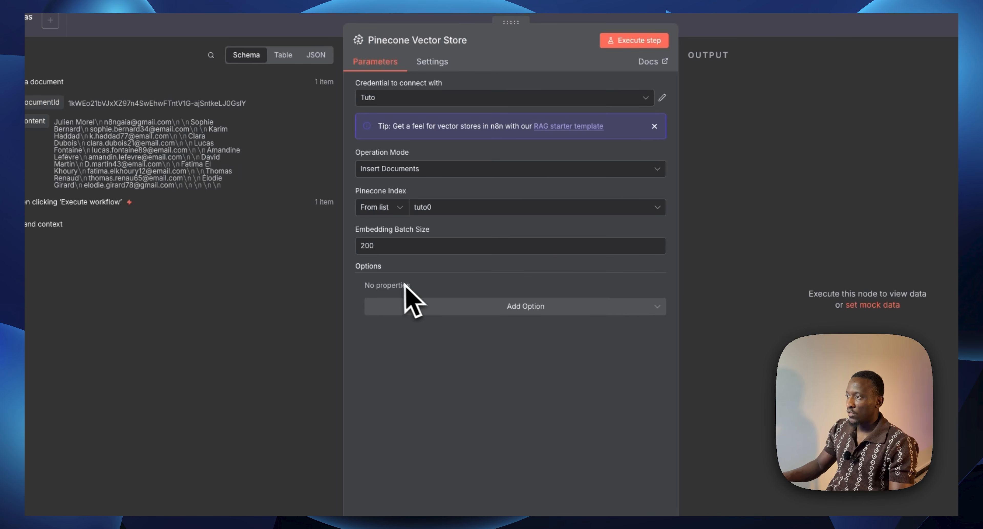
left_click(529, 311)
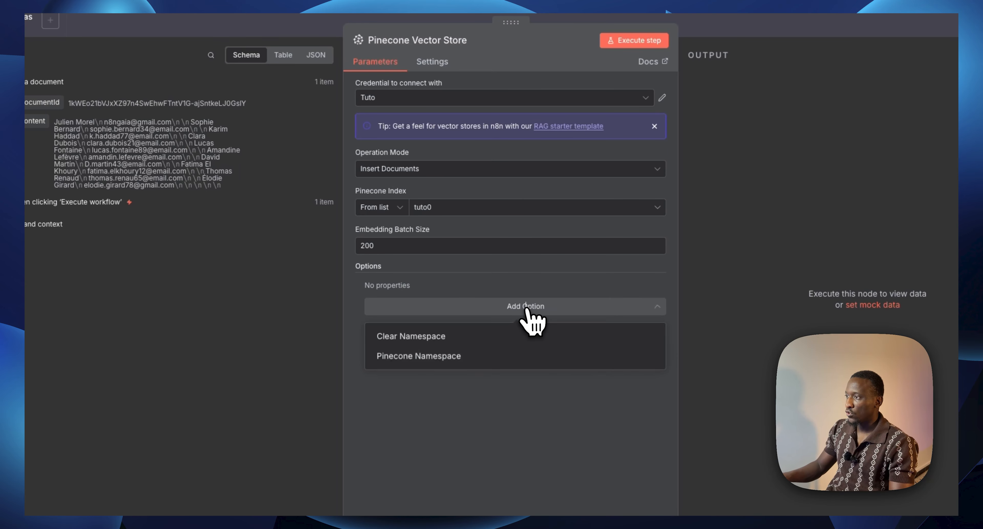
left_click(445, 357)
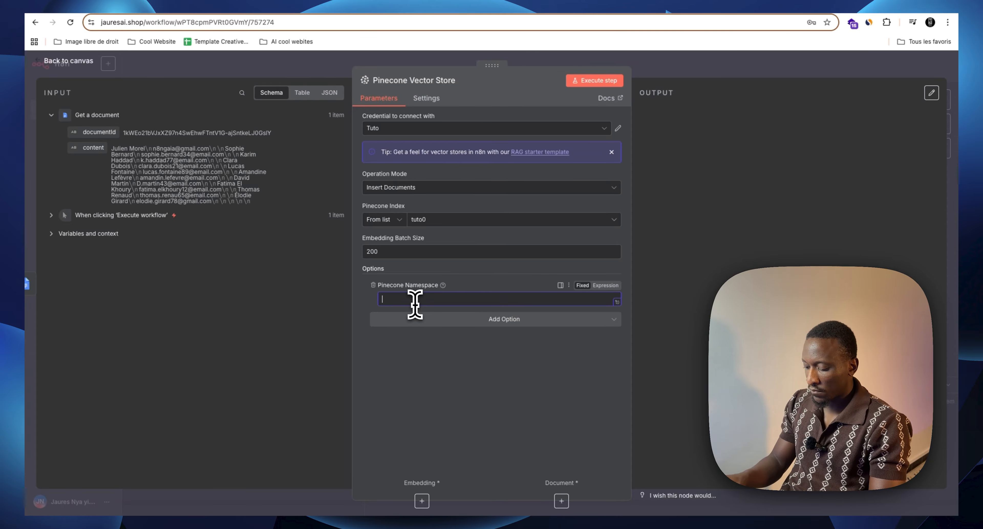
type("Contact")
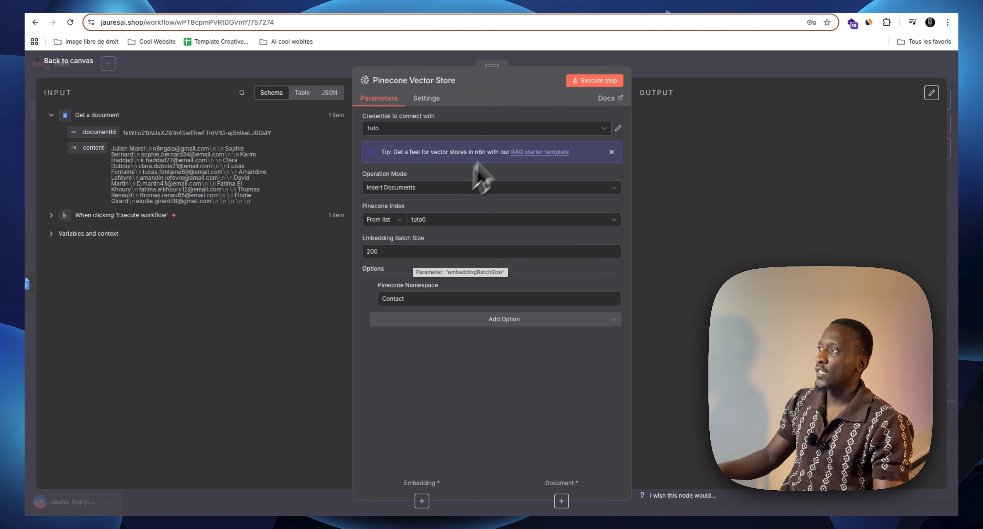
left_click(596, 85)
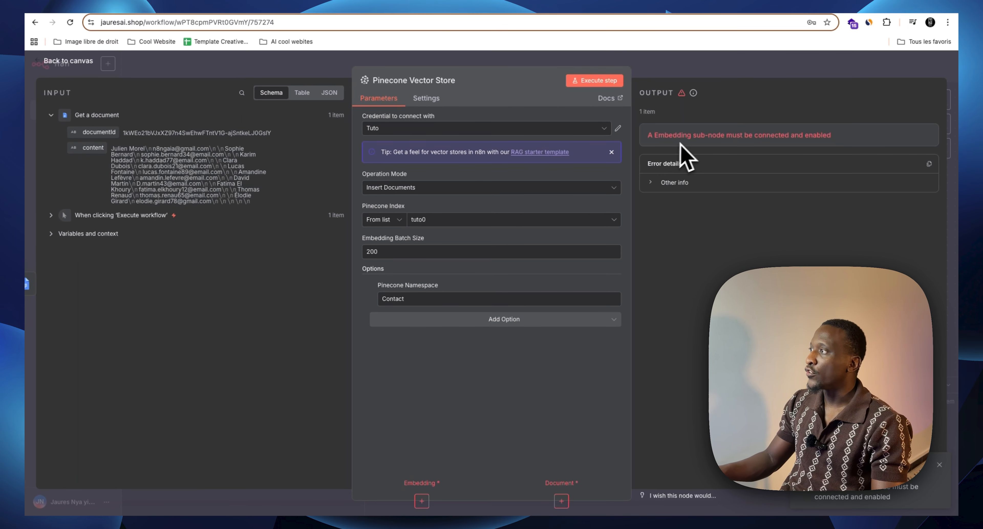
Step: Attach an Embeddings OpenAI sub-node using the text-embedding-3-small model, and check it against the tuto0 index's embedding model in Pinecone
left_click(655, 65)
left_click(495, 229)
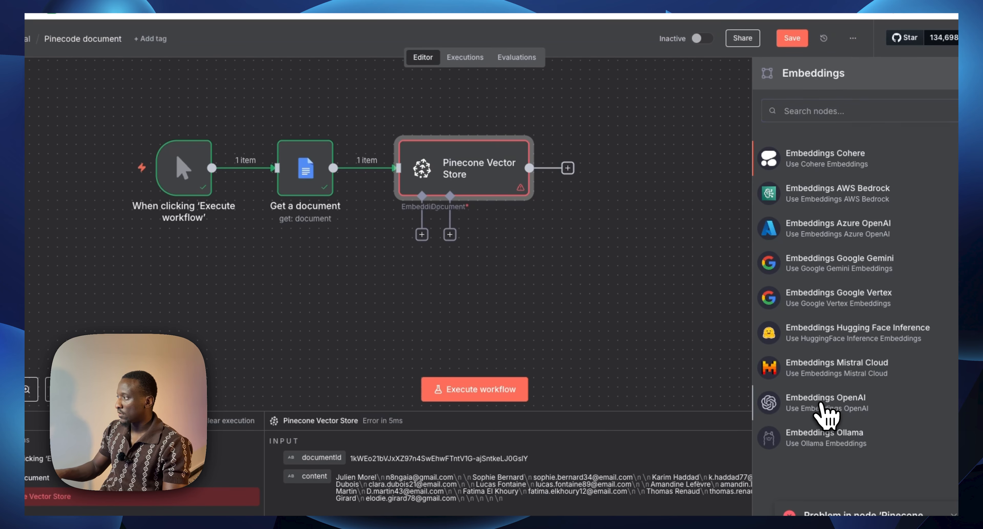
left_click(826, 414)
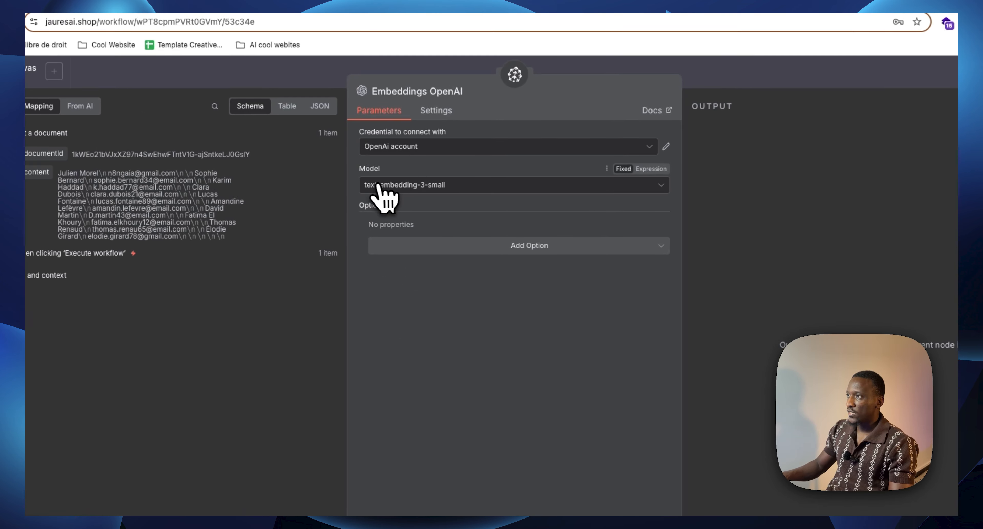
left_click(446, 186)
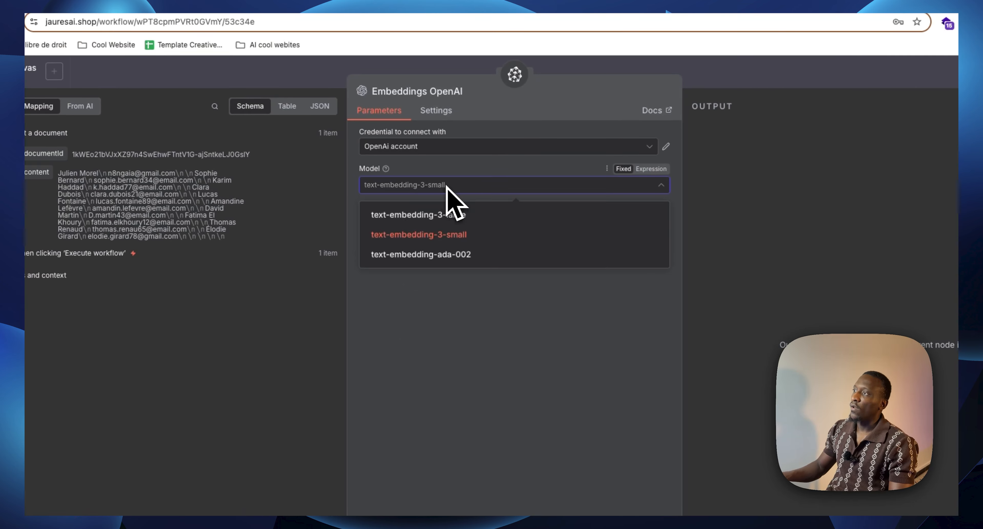
left_click(466, 240)
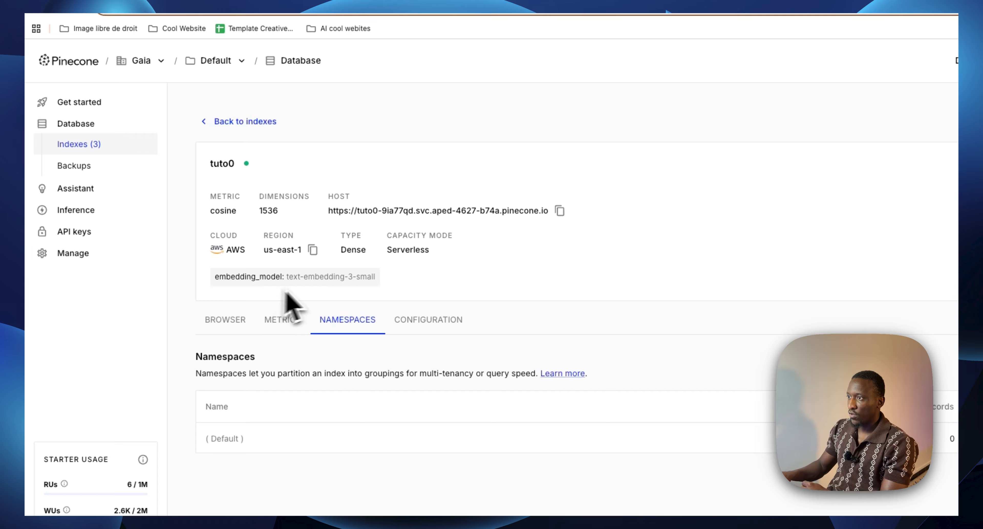
left_click_drag(376, 277, 260, 275)
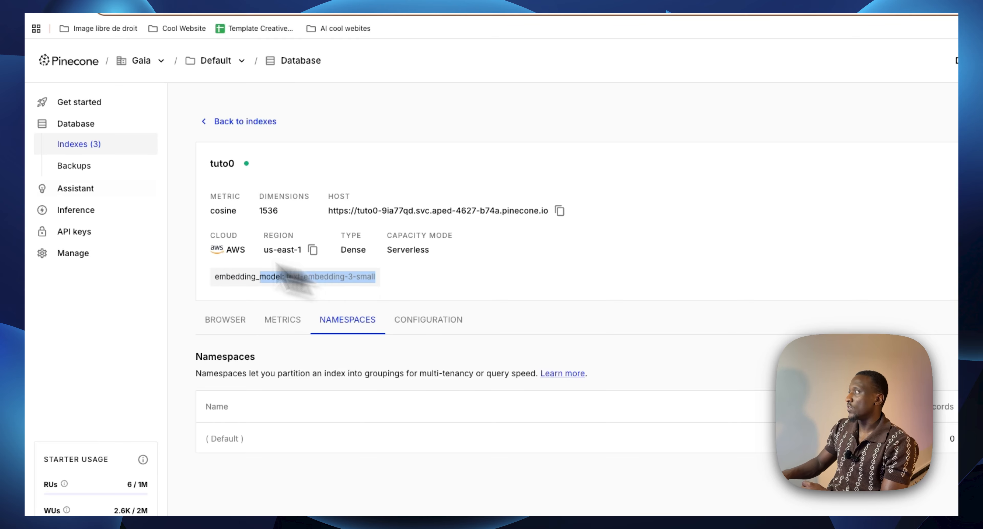
Step: Back in n8n, keep text-embedding-3-small as the embedding model and move the Embeddings OpenAI node clear of the vector store's Document connector
left_click(863, 15)
left_click(395, 232)
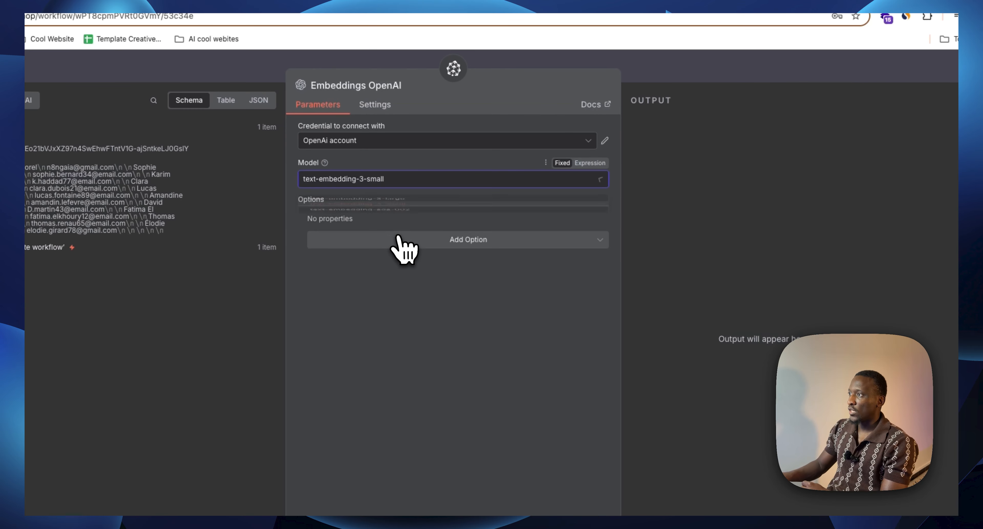
left_click(564, 64)
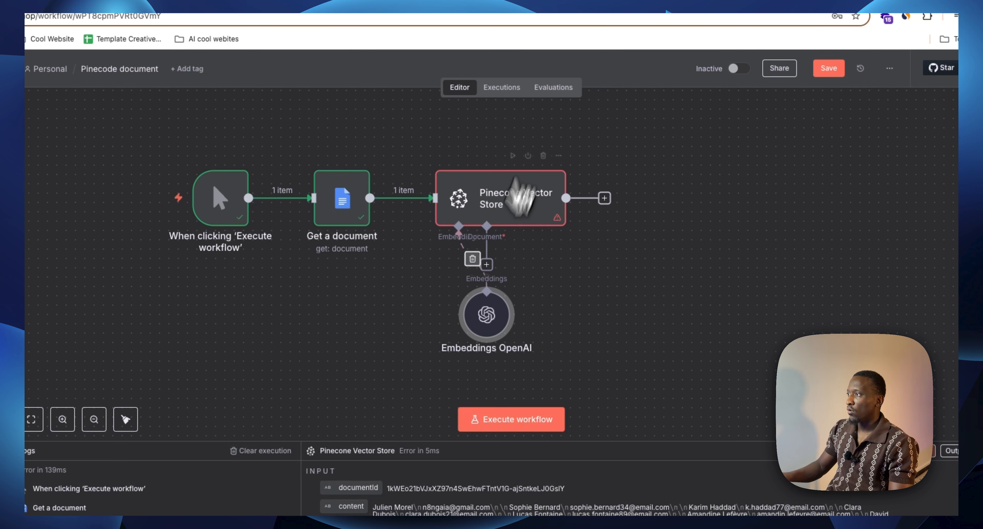
scroll(521, 197, "down", 1)
left_click_drag(485, 292, 402, 268)
Step: Attach a Default Data Loader to the Pinecone Vector Store's Document input, keeping JSON data, Load All Input Data and Simple text splitting
left_click(486, 247)
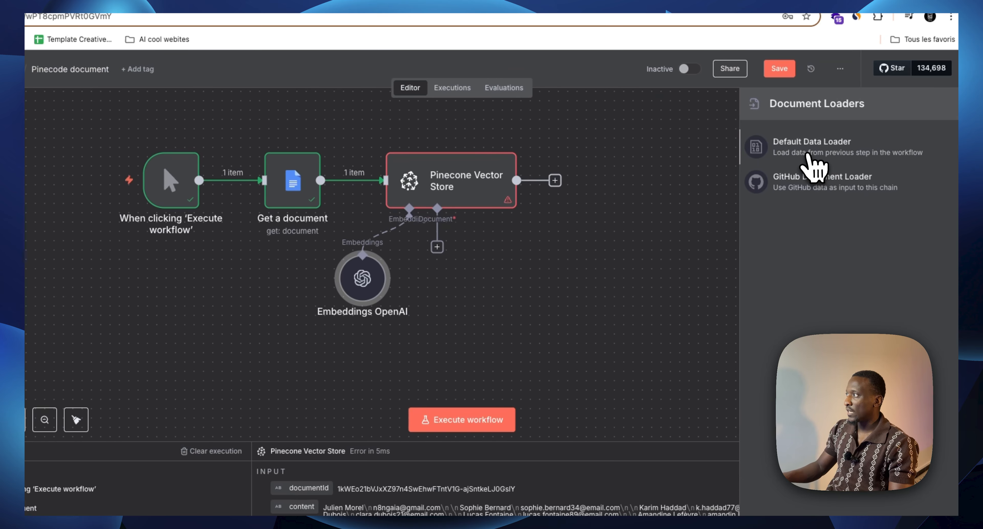
left_click(814, 160)
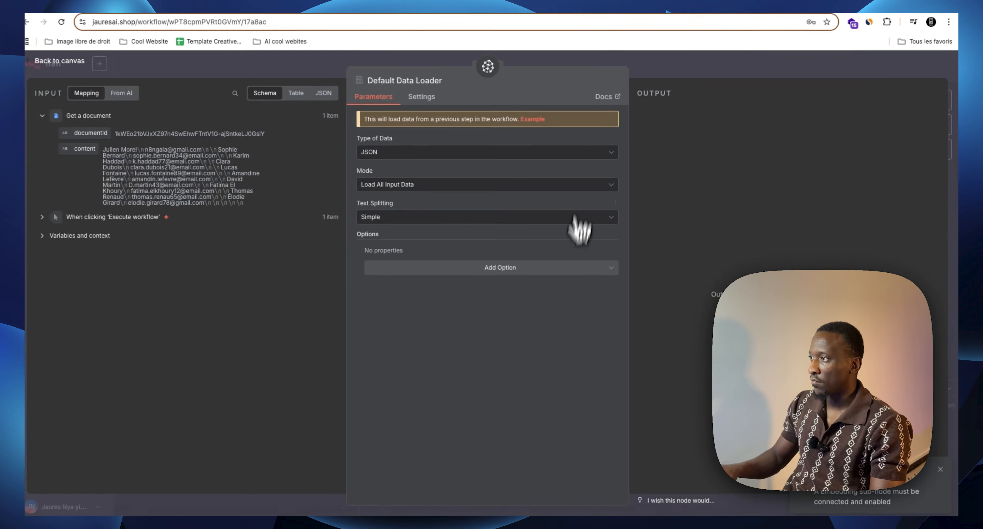
left_click(549, 305)
left_click(644, 78)
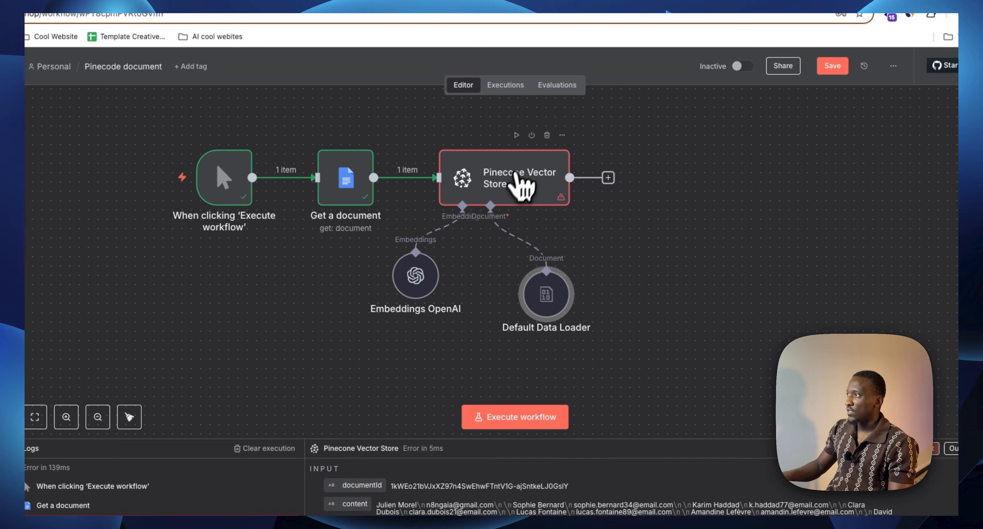
Step: Execute the Pinecone Vector Store step to insert the document into the tuto0 index, and return to the canvas
left_click(508, 186)
double_click(473, 200)
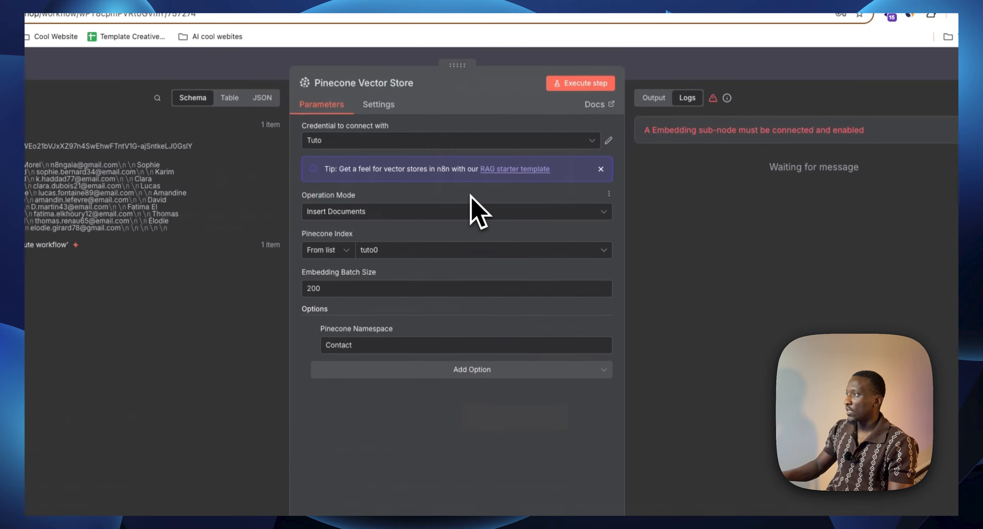
left_click(572, 85)
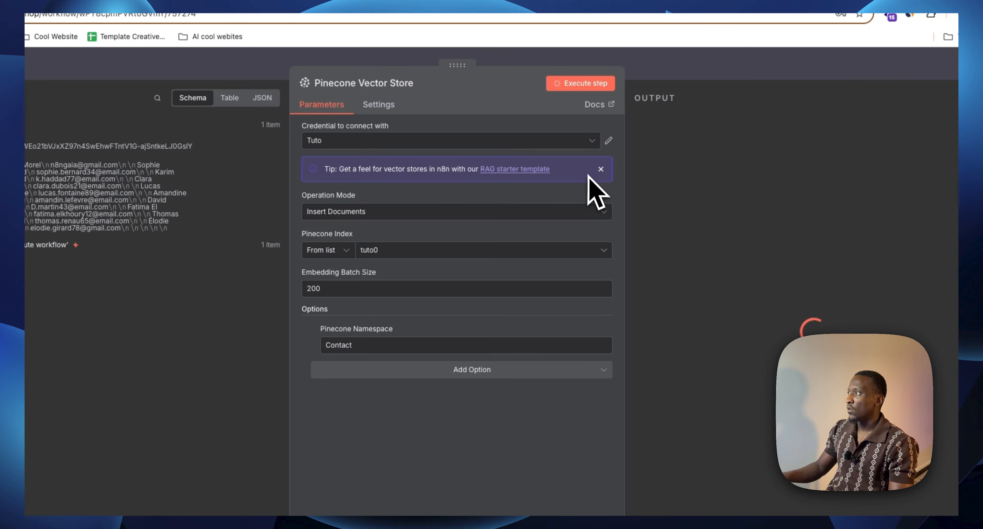
left_click(570, 63)
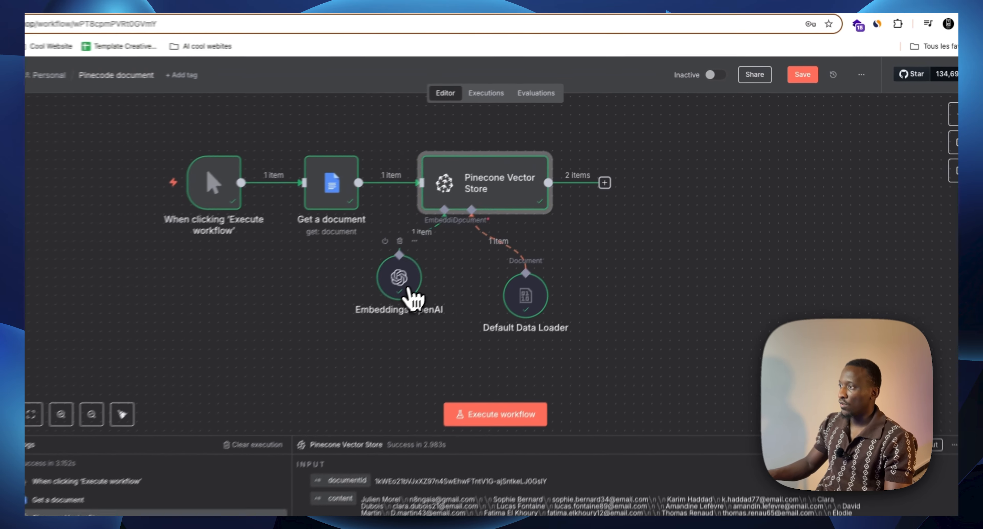
left_click(456, 241)
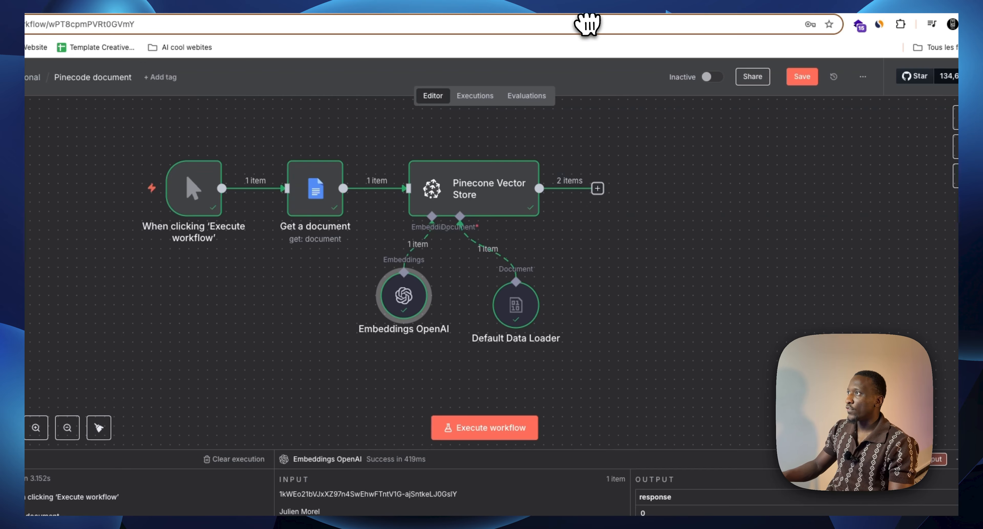
Step: Switch to Pinecone and check the Contact namespace in the tuto0 index
left_click(818, 14)
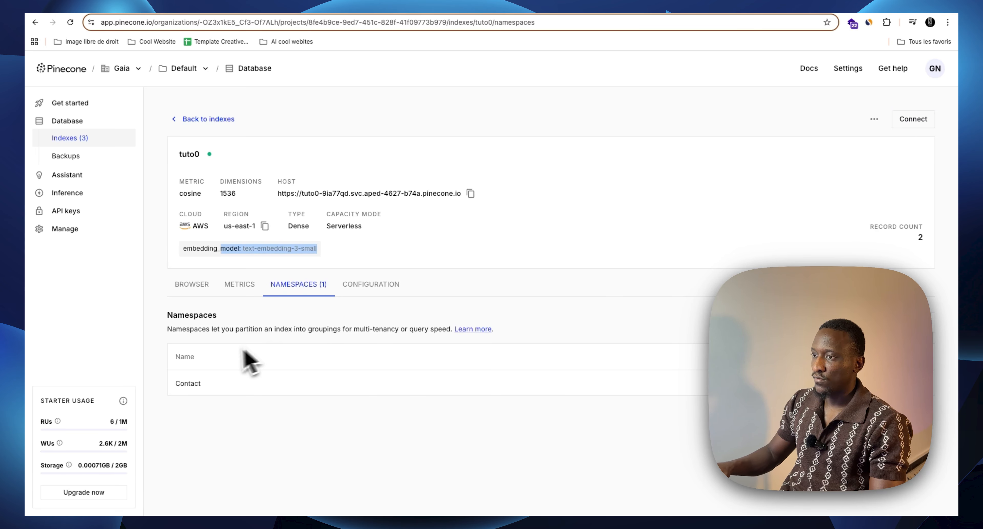
double_click(184, 385)
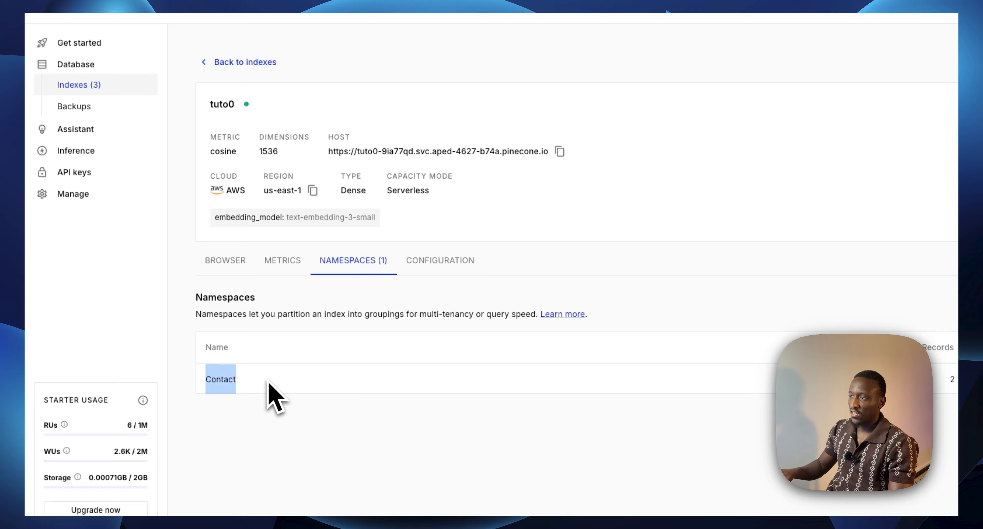
left_click(315, 411)
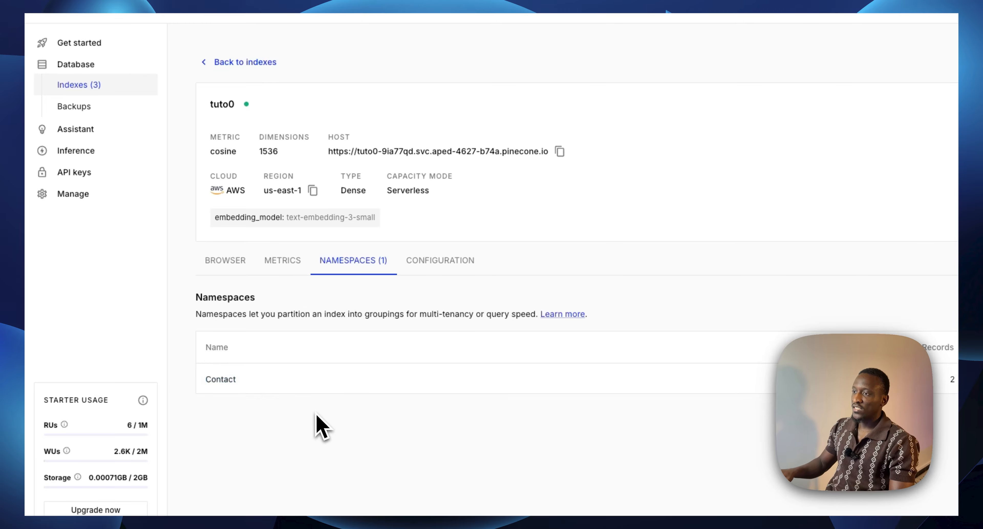
left_click_drag(208, 381, 269, 380)
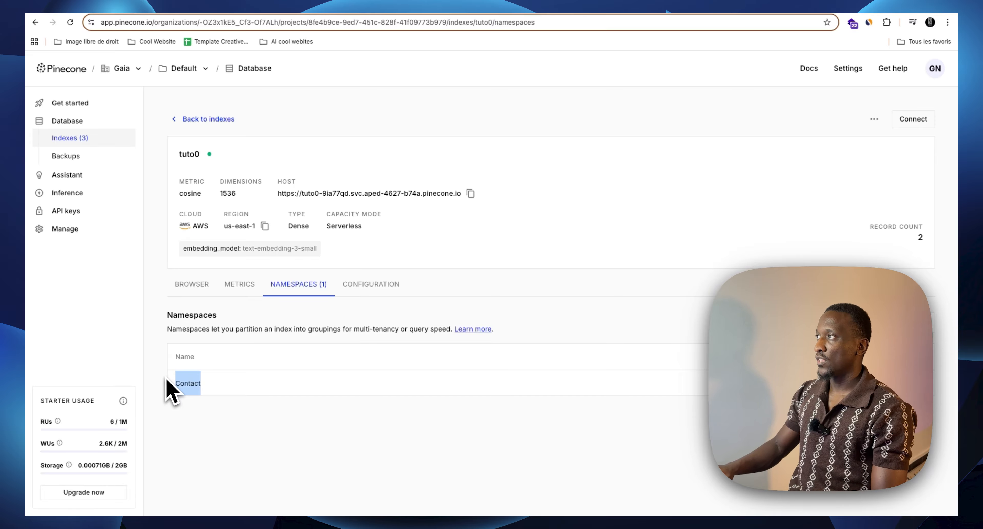
Step: Return to the Pinecode document workflow in n8n and save it
left_click(847, 16)
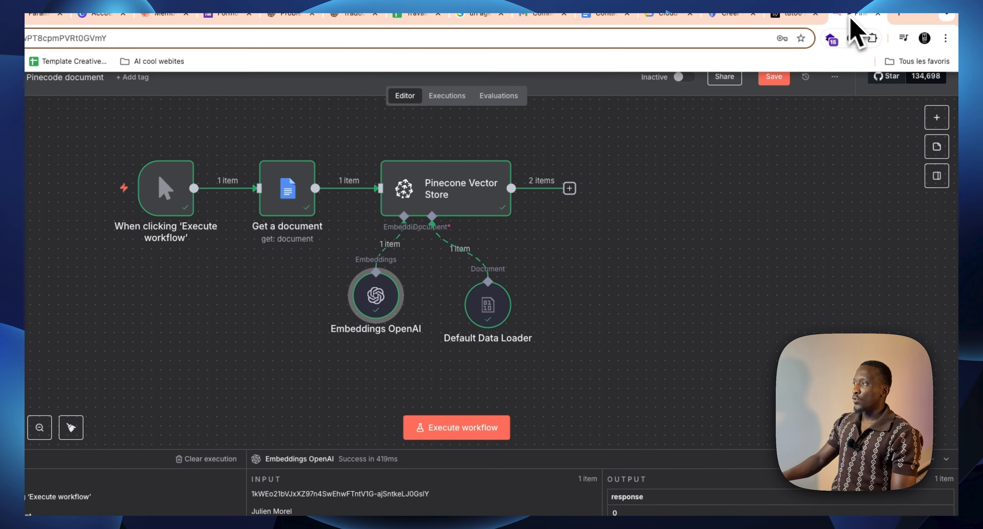
scroll(715, 225, "up", 2)
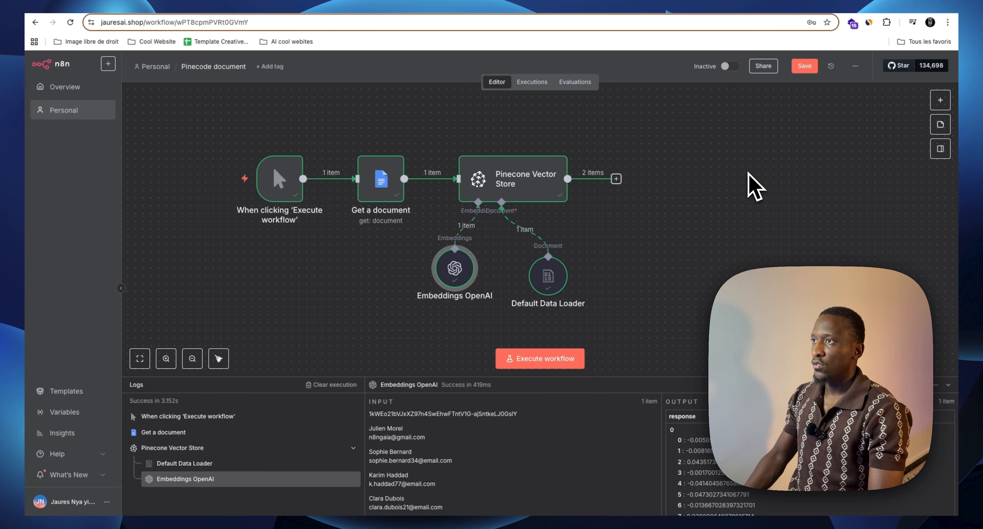
scroll(753, 187, "down", 1)
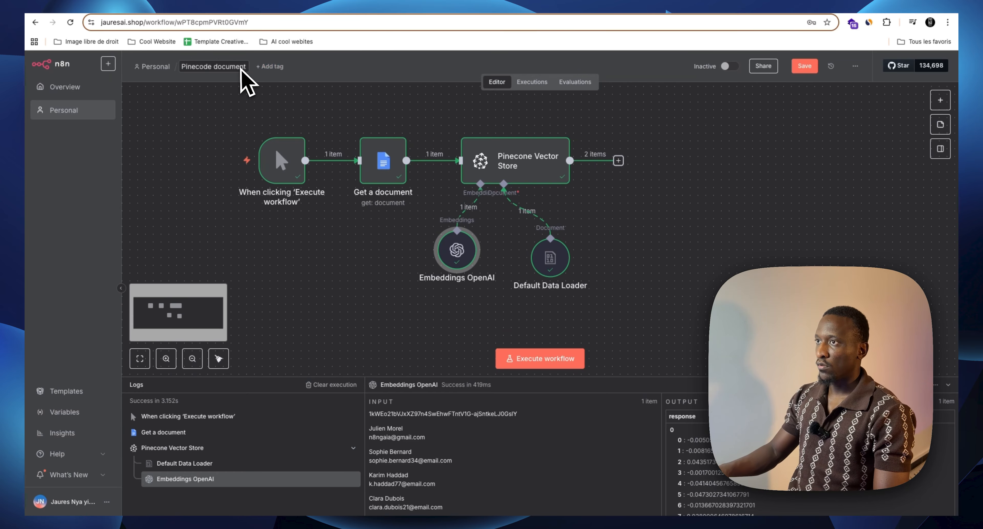
left_click(804, 65)
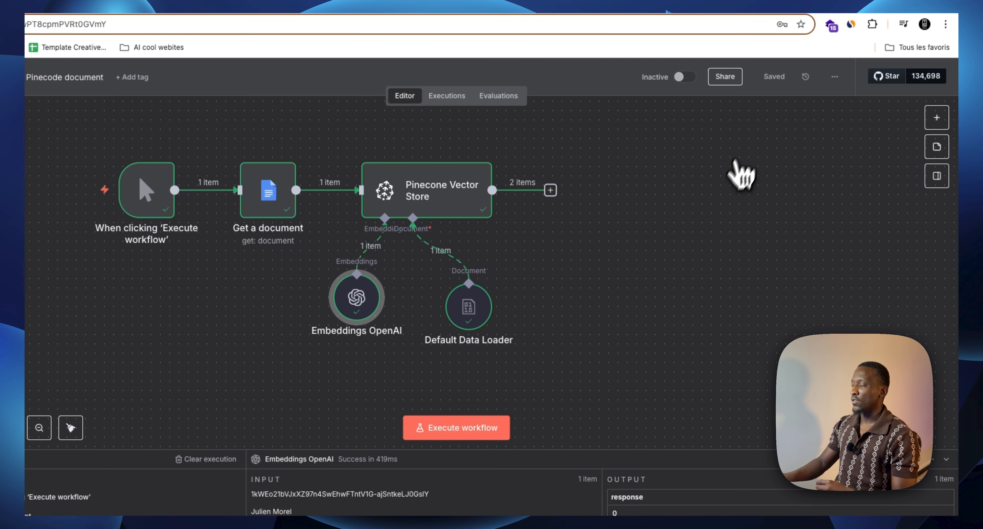
scroll(727, 177, "up", 2)
scroll(724, 173, "up", 2)
scroll(724, 172, "down", 1)
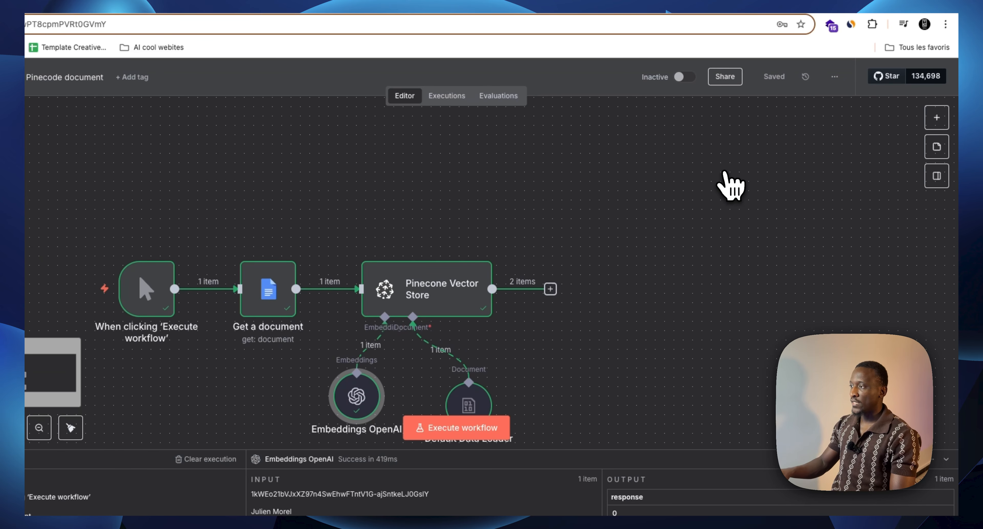
scroll(147, 186, "up", 4)
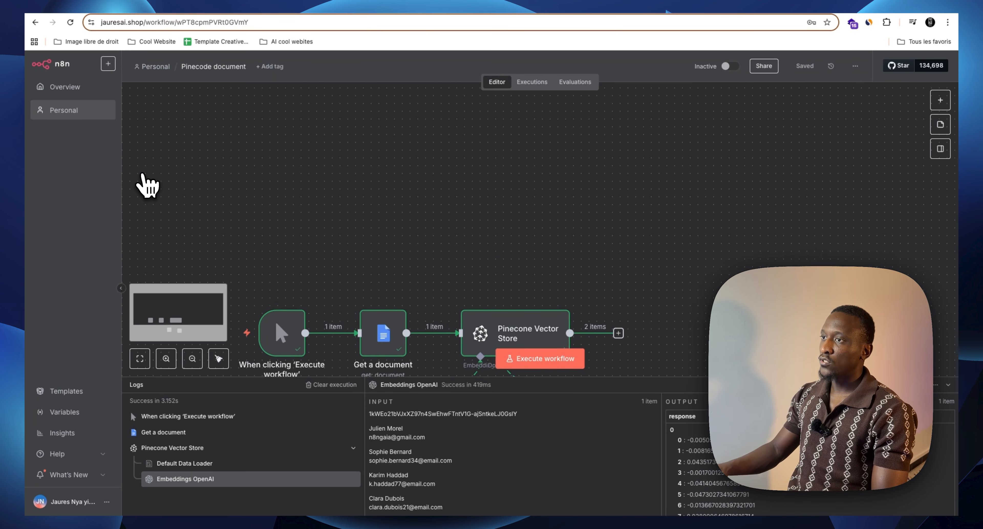
scroll(189, 174, "down", 4)
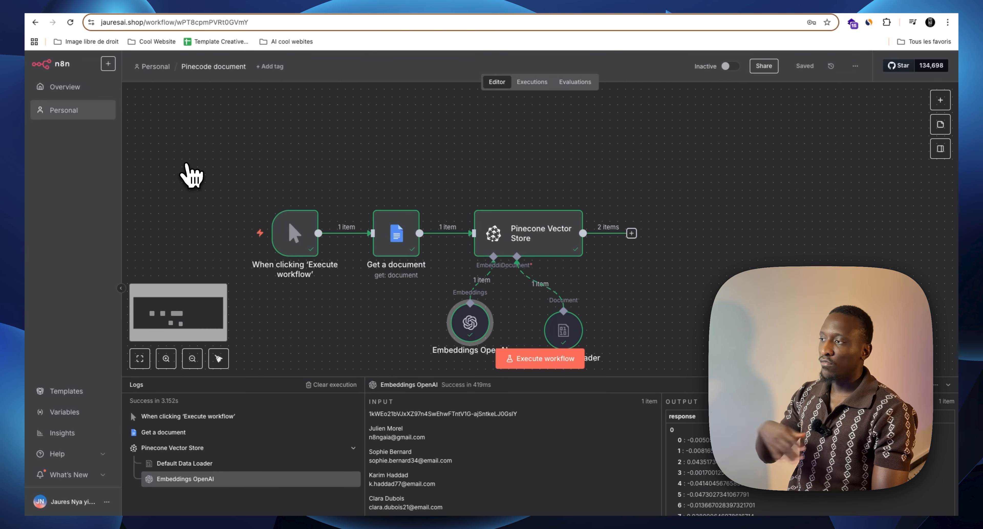
scroll(191, 174, "down", 1)
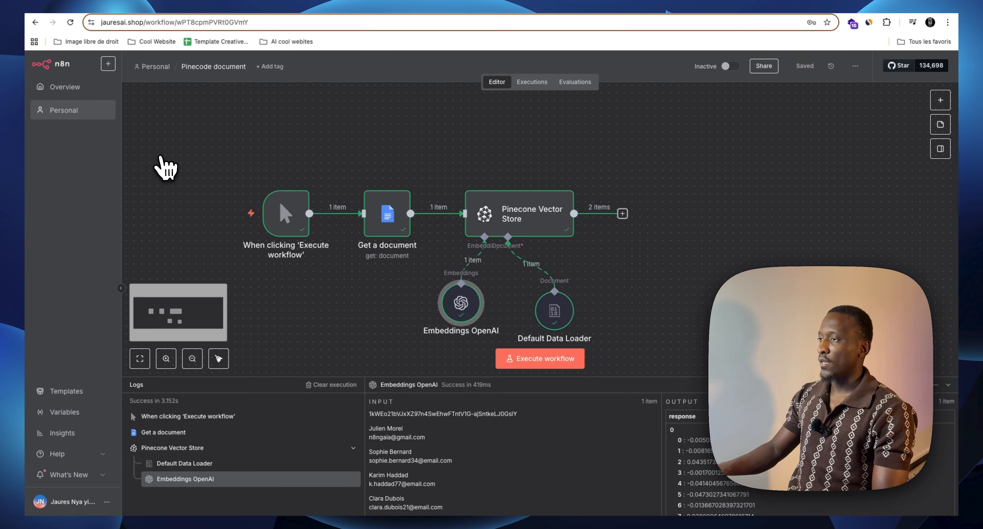
scroll(165, 166, "down", 2)
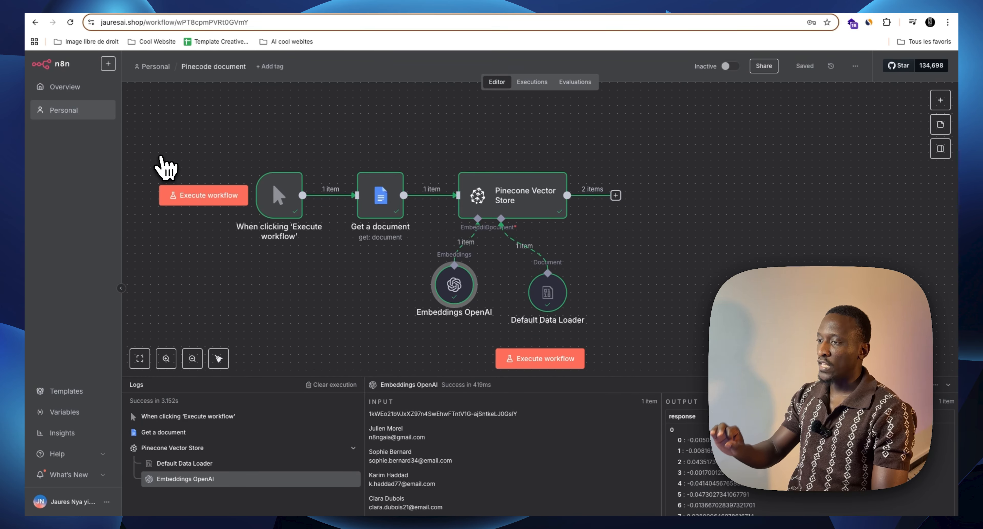
scroll(166, 168, "down", 1)
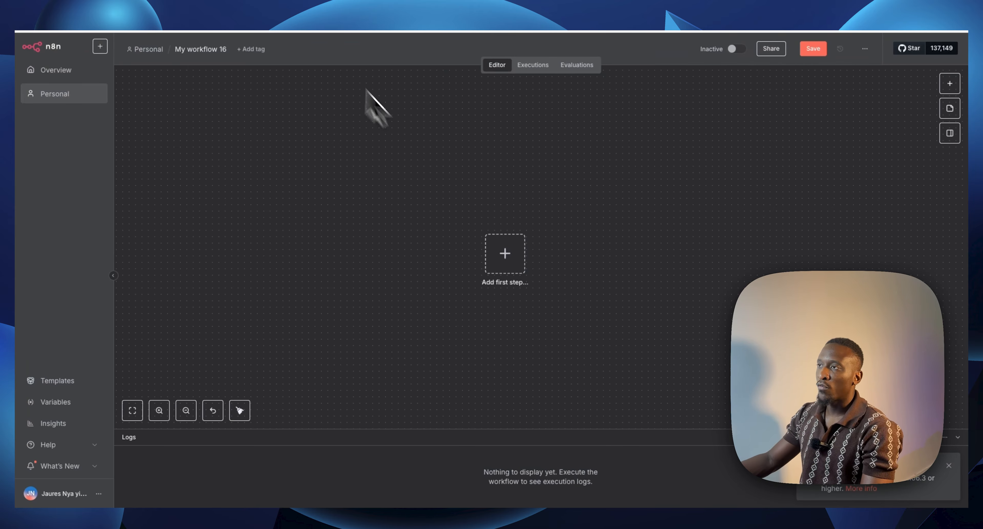
Step: Rename the new empty workflow as "Envoyer un email #"
left_click(205, 50)
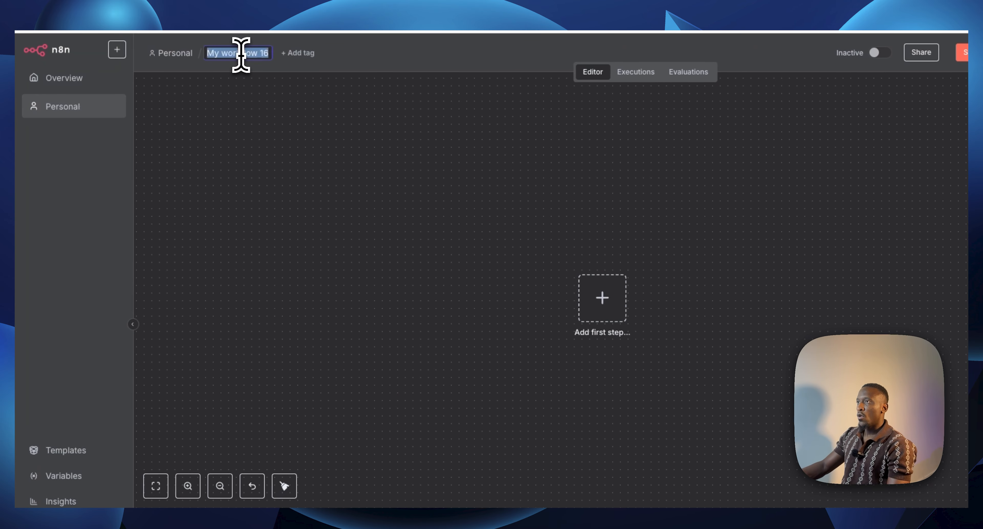
type("Env")
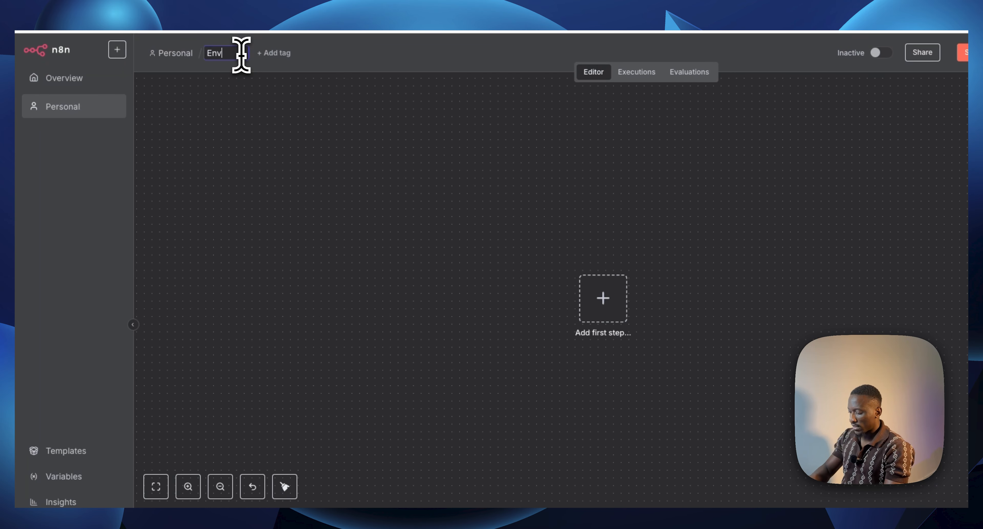
type("oyer un e")
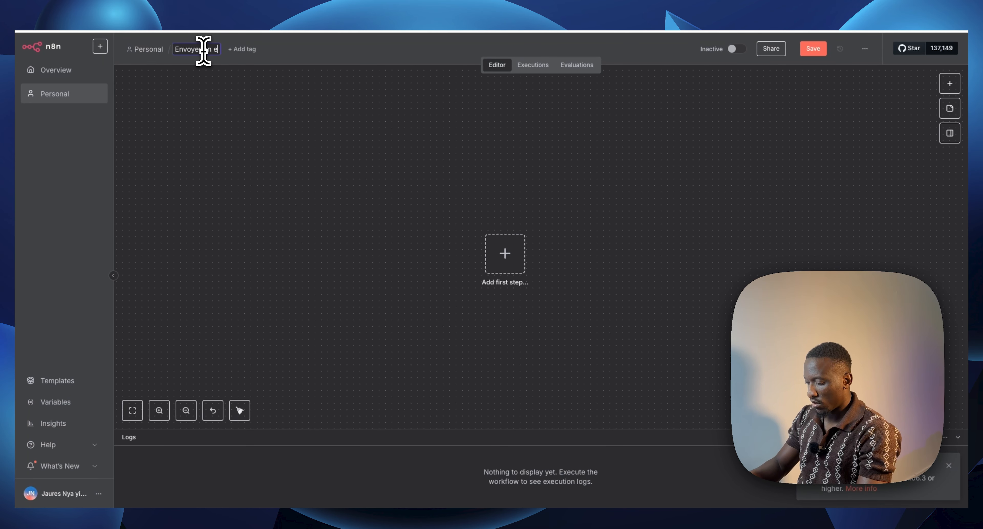
type("mail ")
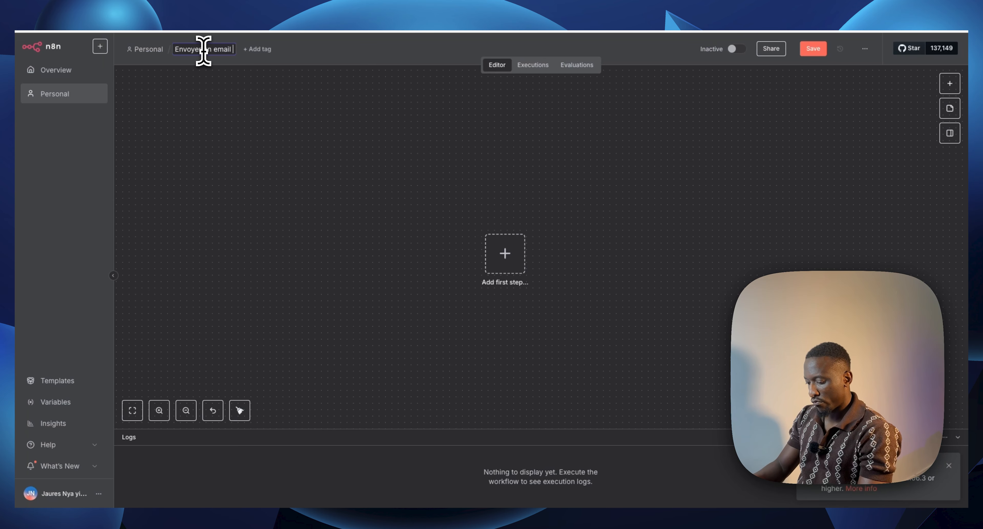
type("#")
key("Return")
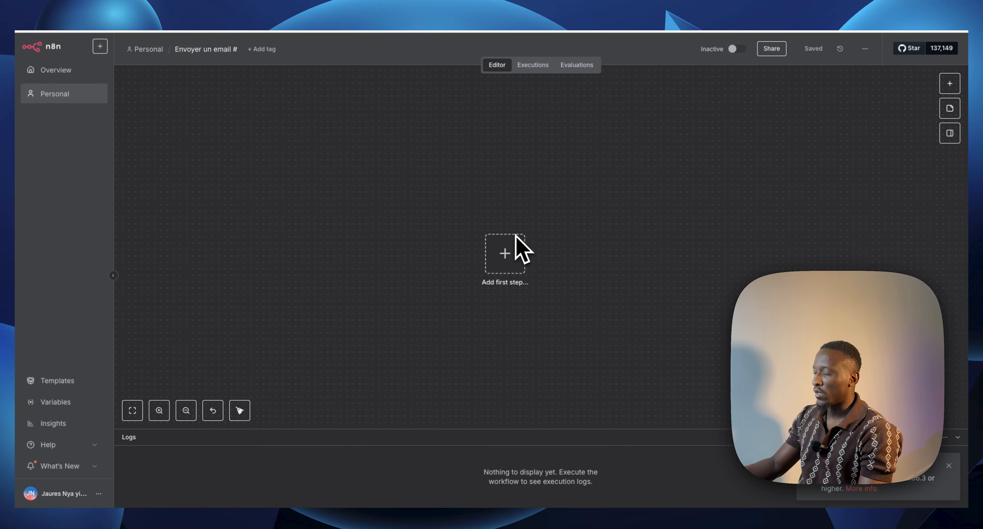
Step: Add a When Executed by Another Workflow trigger as the first node of the empty workflow
scroll(510, 236, "down", 2)
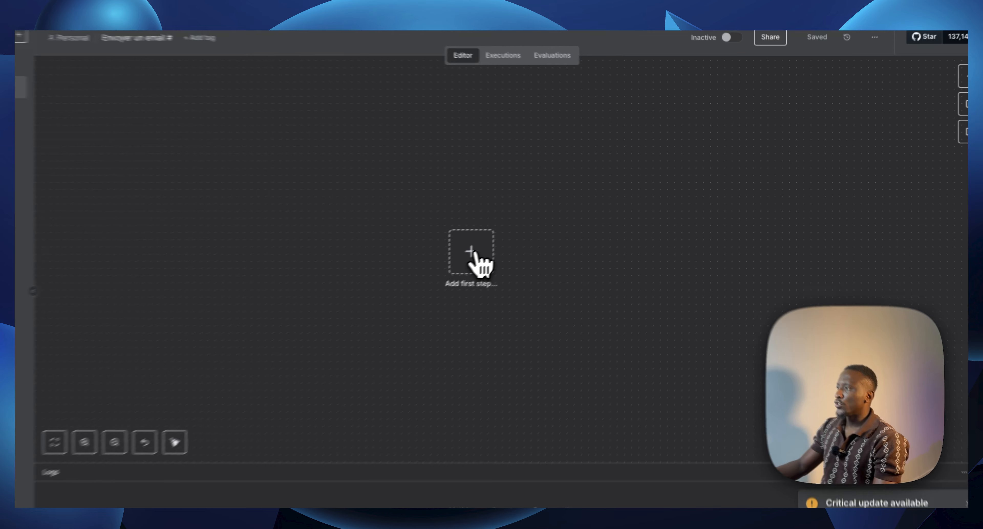
left_click(491, 237)
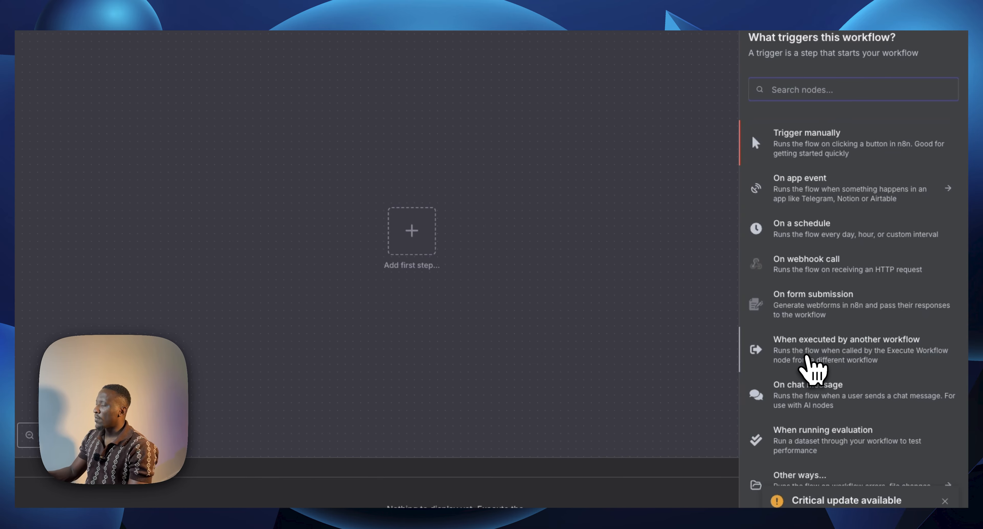
left_click(807, 358)
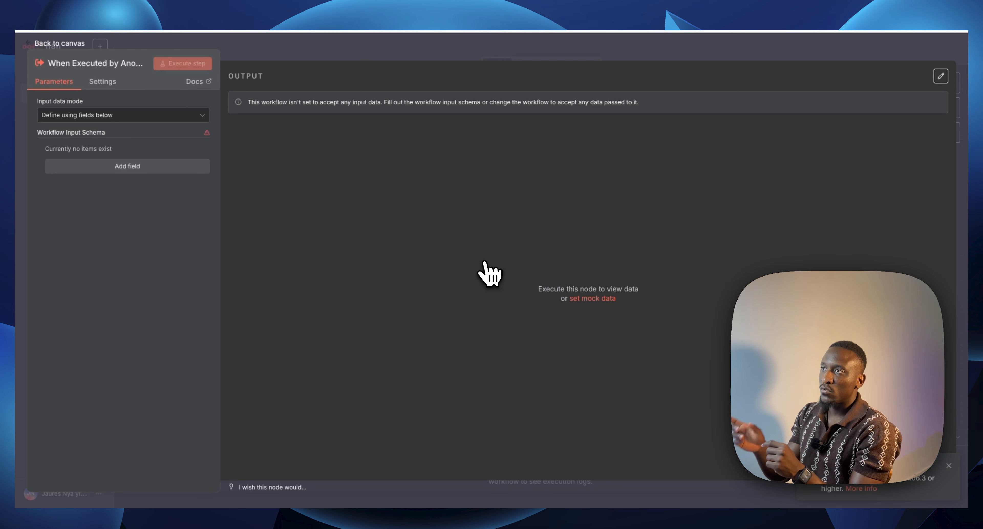
left_click(430, 50)
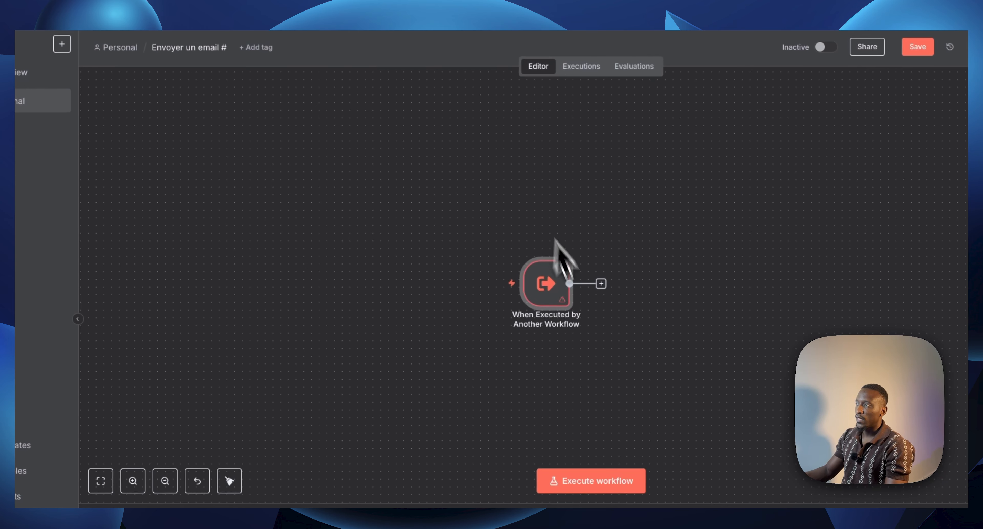
Step: Set the input data mode of the When Executed by Another Workflow trigger to Accept all data
double_click(535, 305)
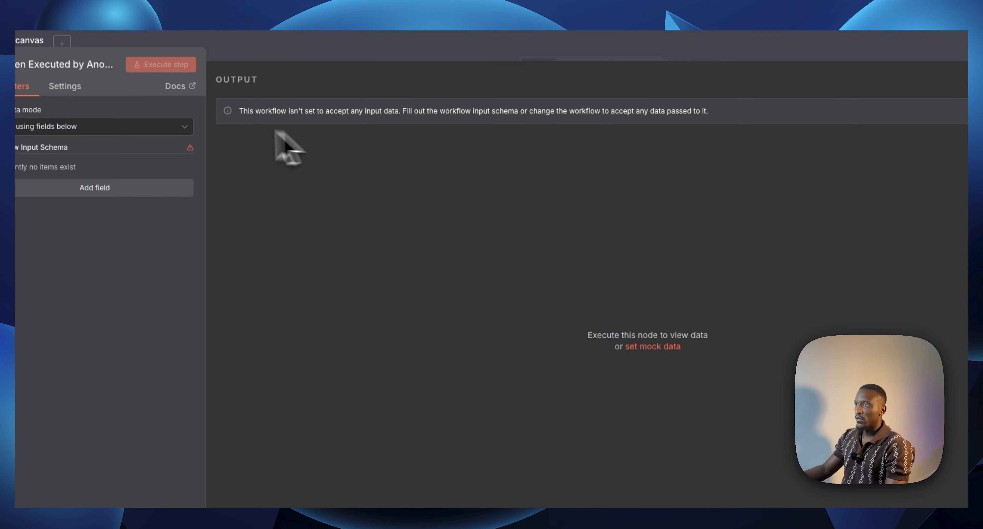
left_click(122, 128)
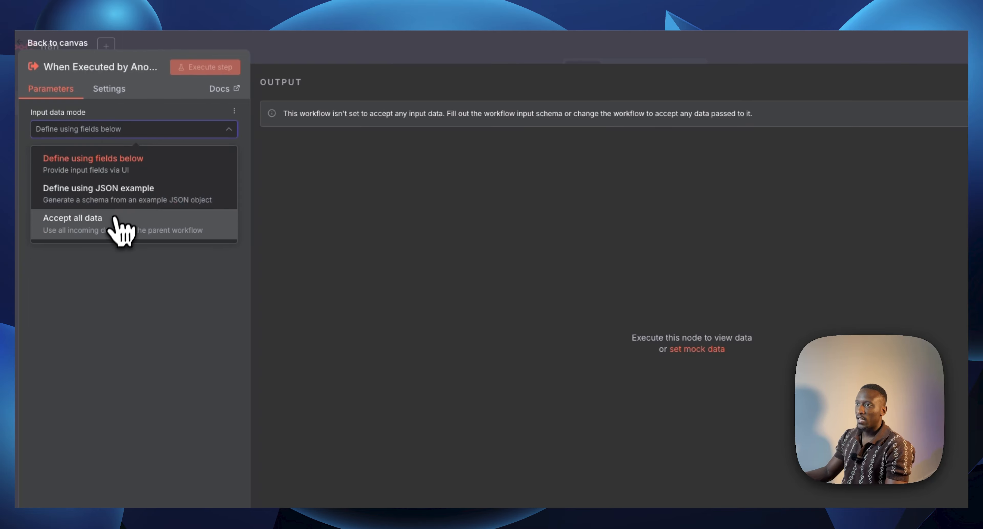
left_click(107, 234)
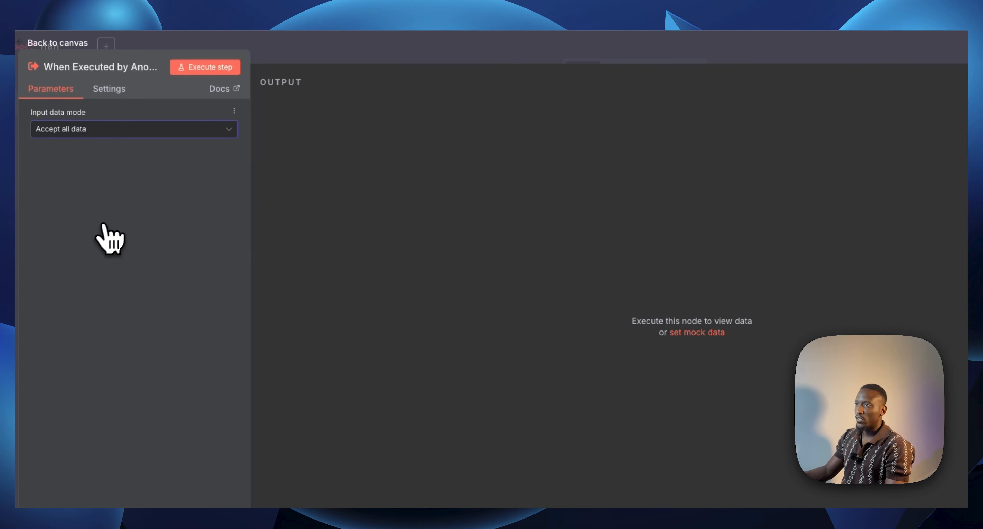
Step: Save the trigger's mock output as one item with query "sendTo=&subject=&emailType=text&message=&appendAttribution=false&bcclist=&cclist=&senderName=" and return to the canvas
left_click(935, 86)
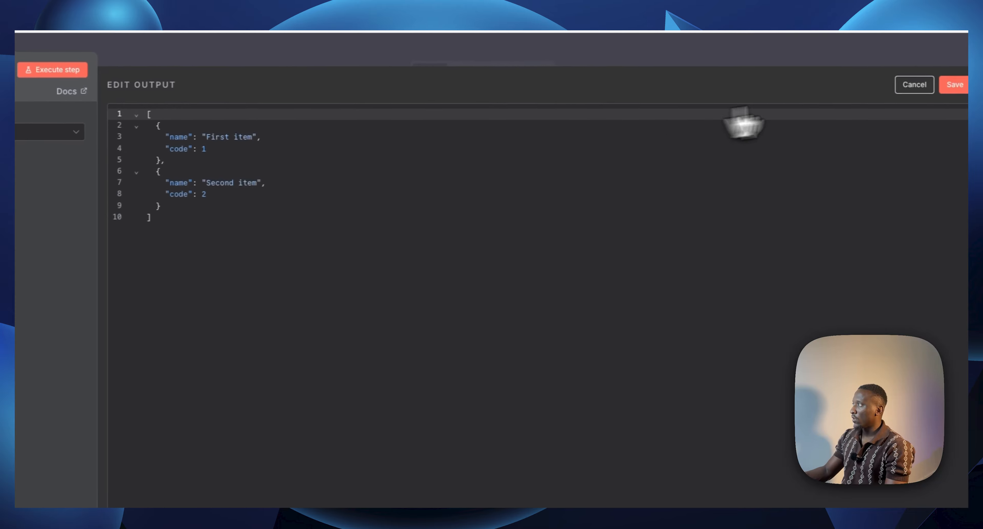
left_click_drag(304, 131, 383, 189)
key("BackSpace")
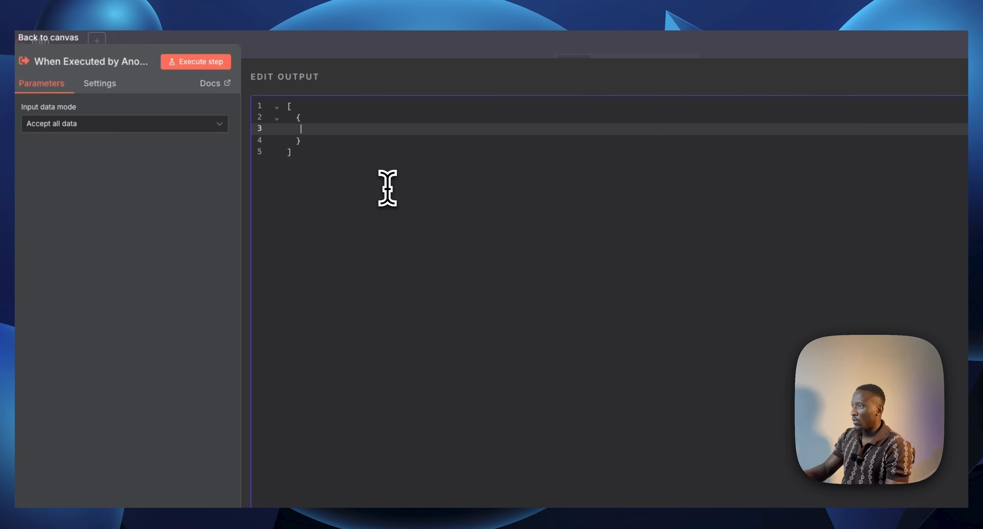
type("\"query\": \"sendTo=&subject=&emailType=text&message=&appendAttribution=false&bcclist=&cclist=&senderName=\"")
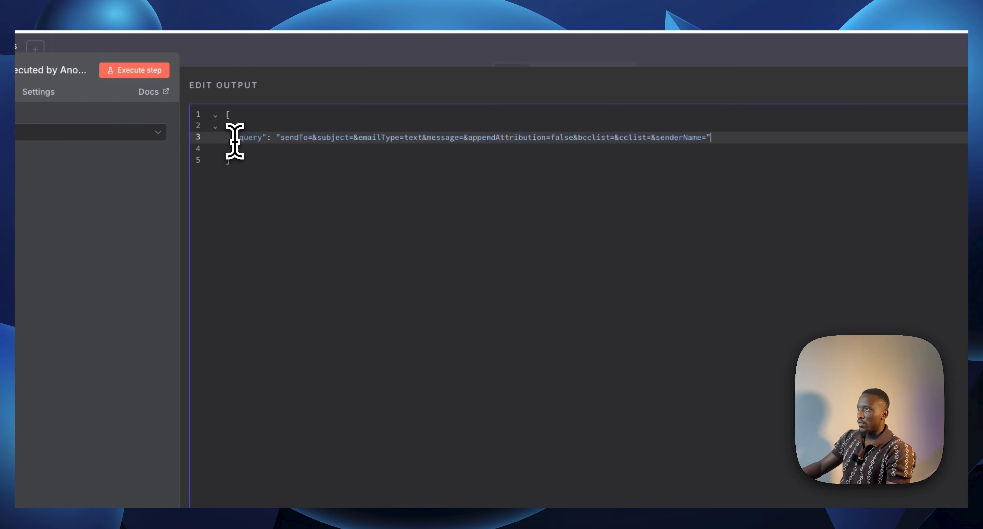
left_click(326, 148)
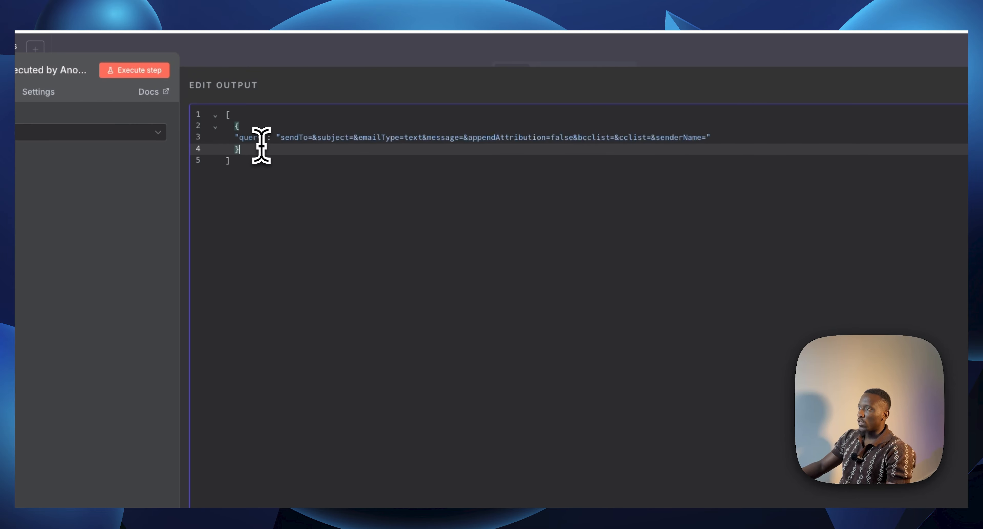
left_click_drag(234, 138, 267, 137)
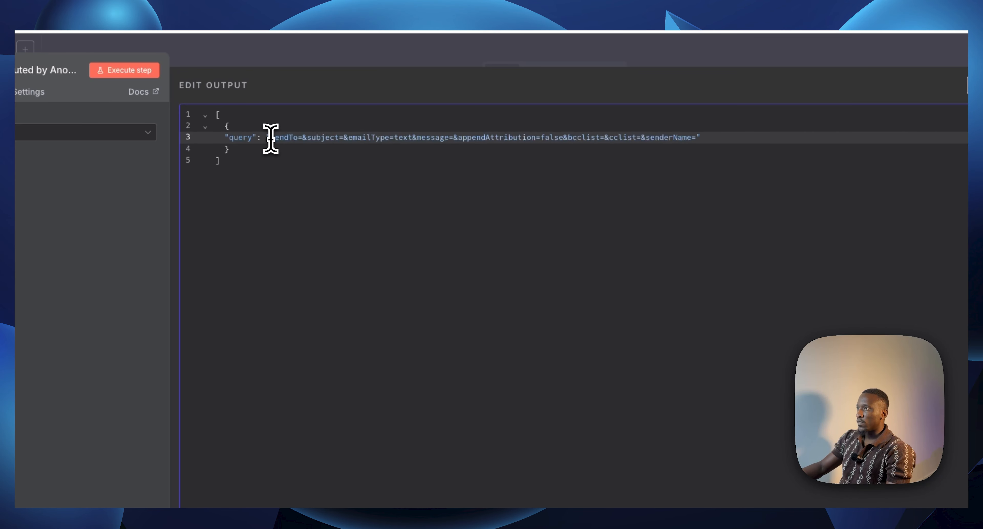
left_click_drag(275, 138, 295, 138)
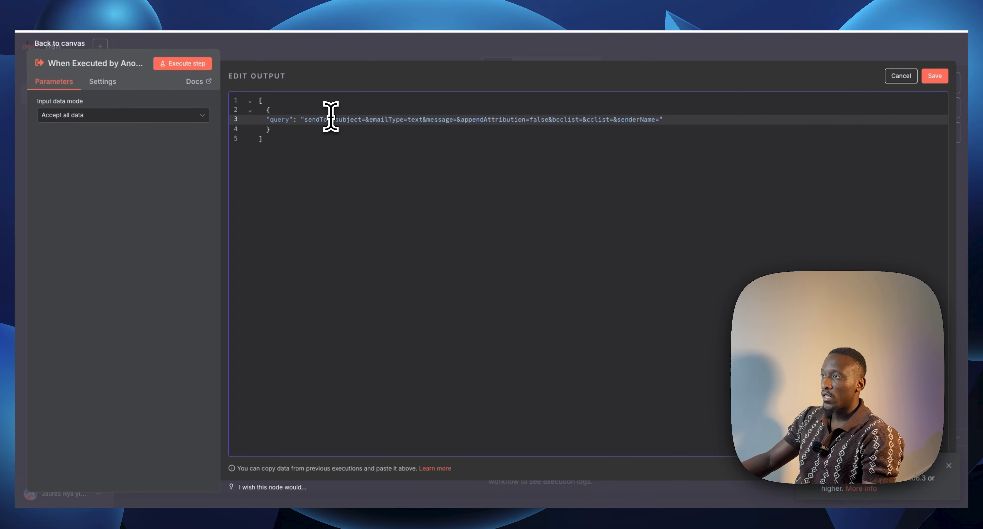
left_click_drag(338, 120, 358, 120)
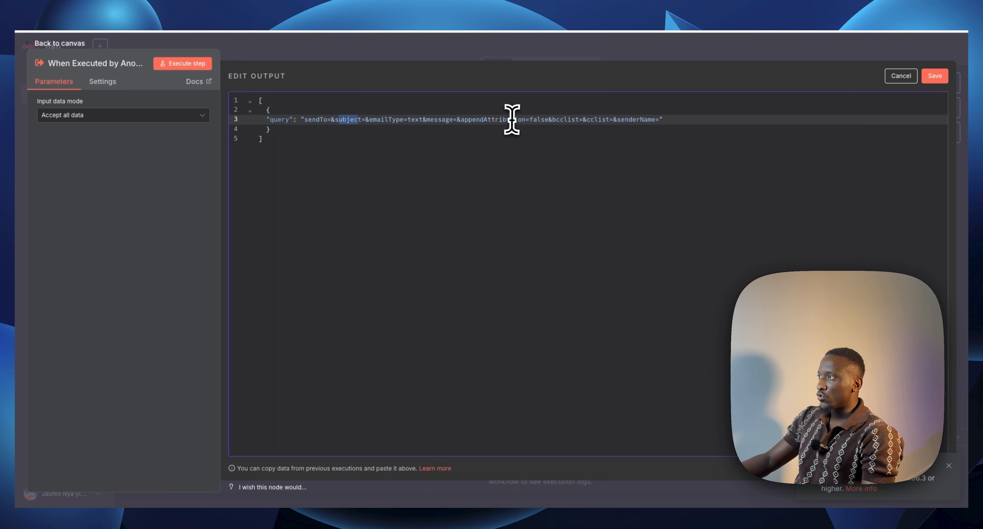
left_click(582, 121)
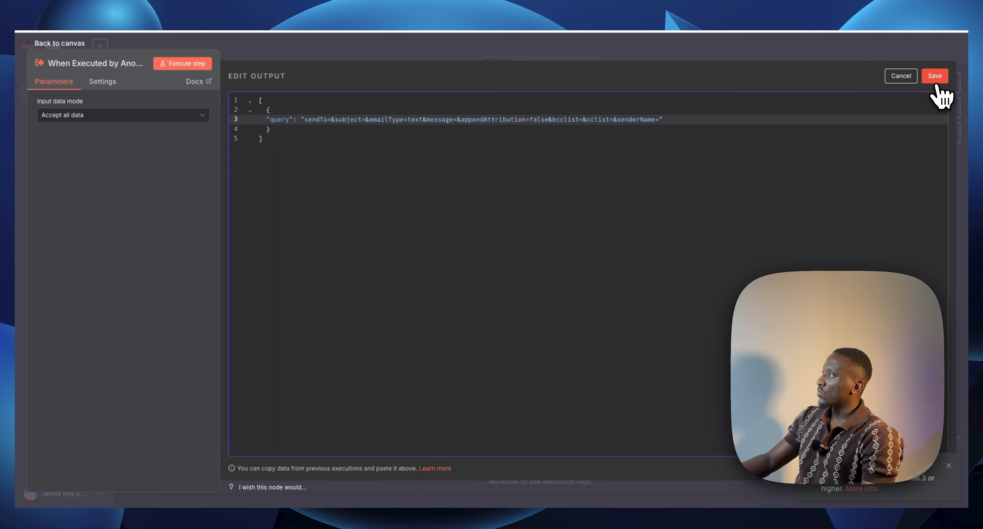
left_click(934, 76)
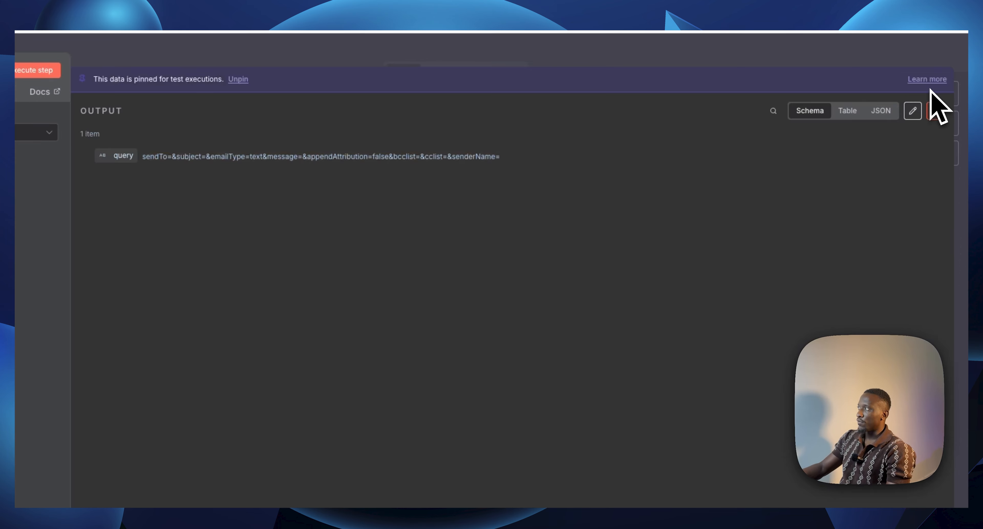
left_click(488, 59)
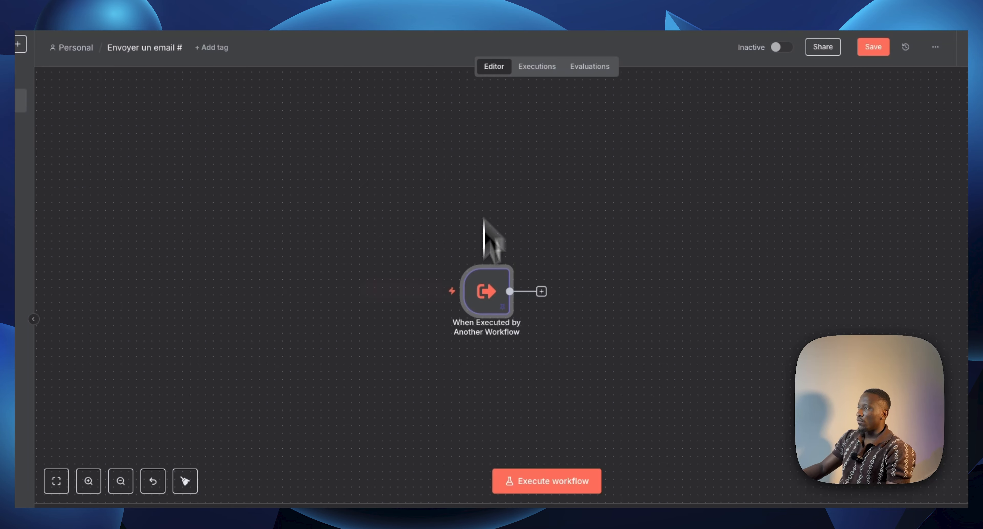
Step: Add an OpenAI Message a model node after the When Executed by Another Workflow trigger
left_click_drag(473, 307, 435, 284)
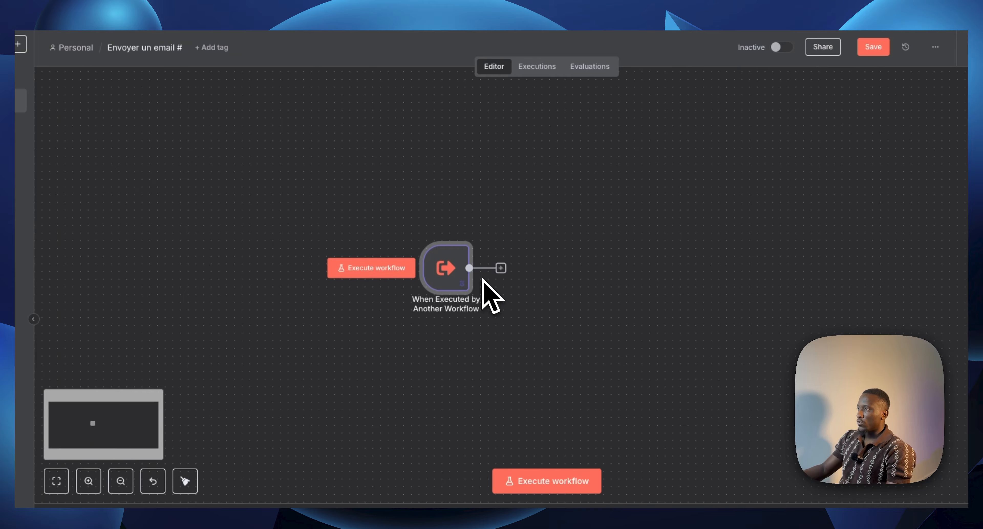
left_click(500, 269)
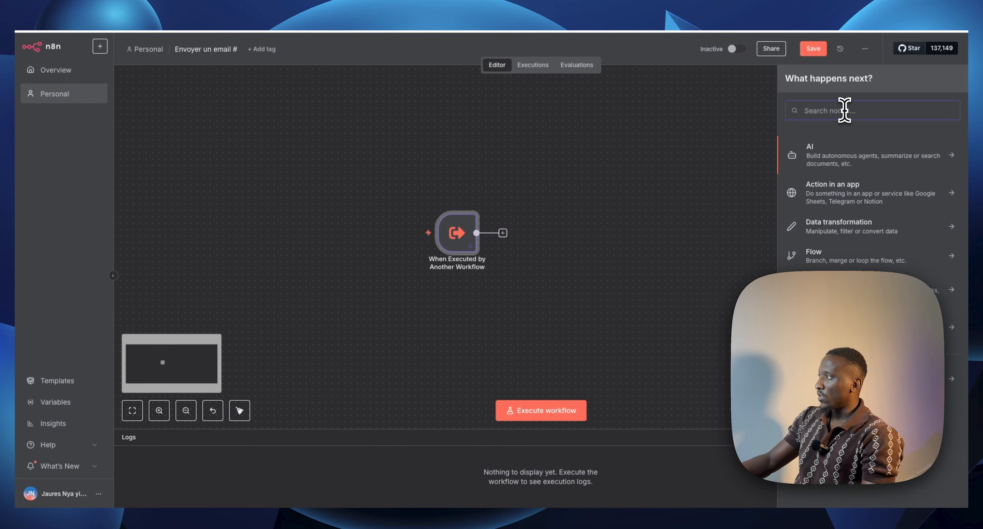
type("open")
left_click(835, 145)
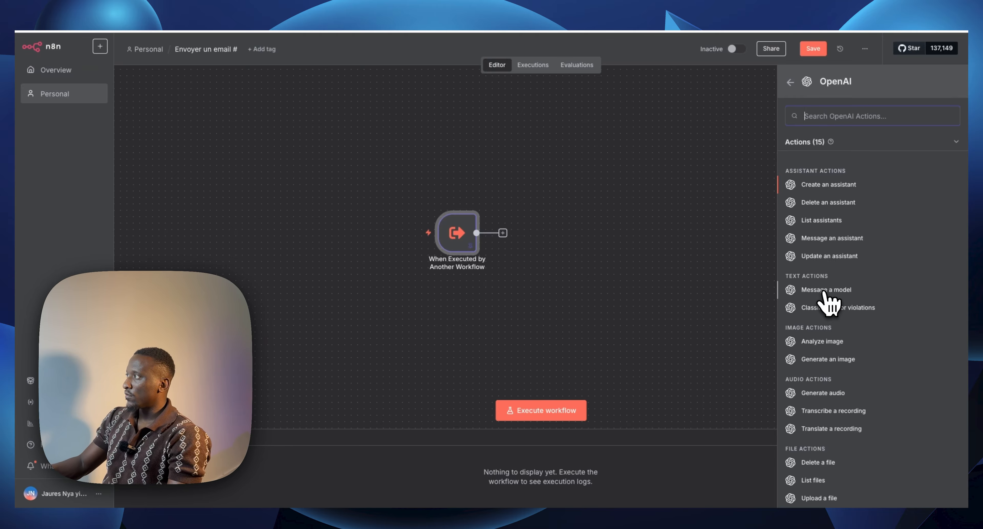
left_click(825, 291)
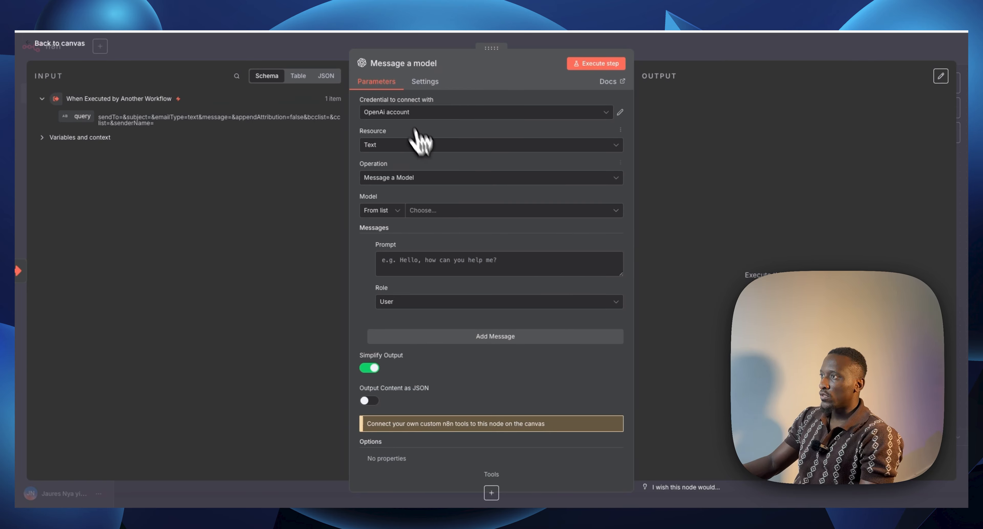
Step: Set the model of the Message a model node to GPT-4O
left_click(414, 212)
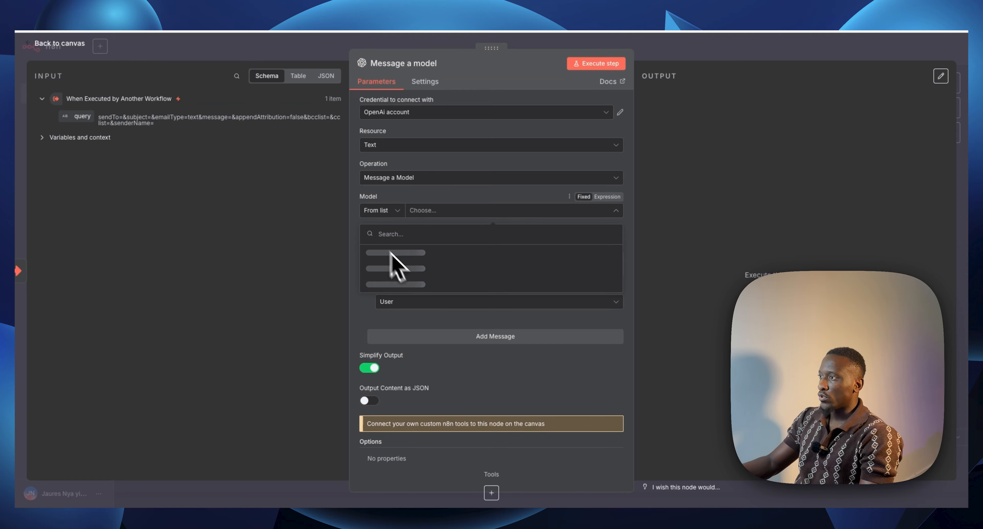
scroll(404, 284, "down", 6)
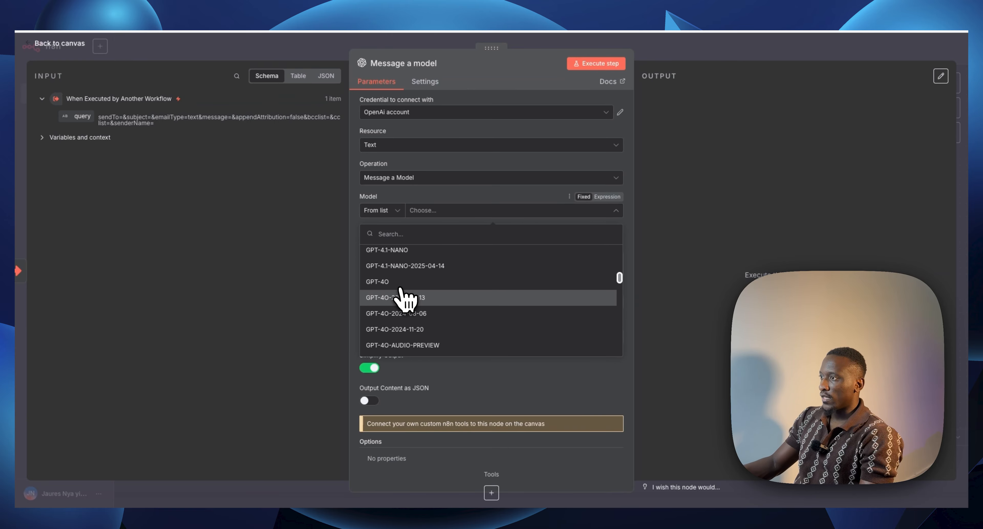
left_click(401, 283)
Step: Give the first message the System role and the prompt "Analyse le JSON 'query' et affiche les paramètres séparément"
scroll(420, 293, "down", 1)
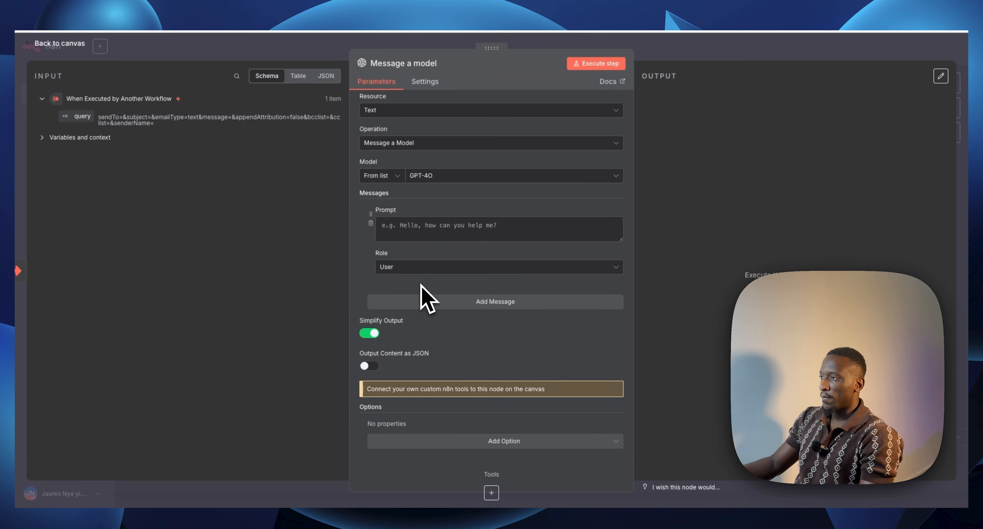
left_click(387, 269)
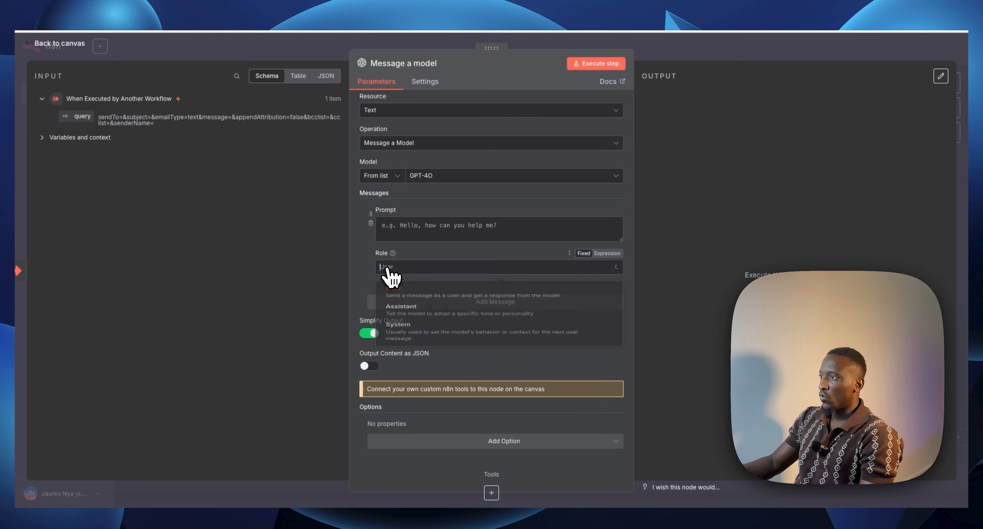
left_click(411, 344)
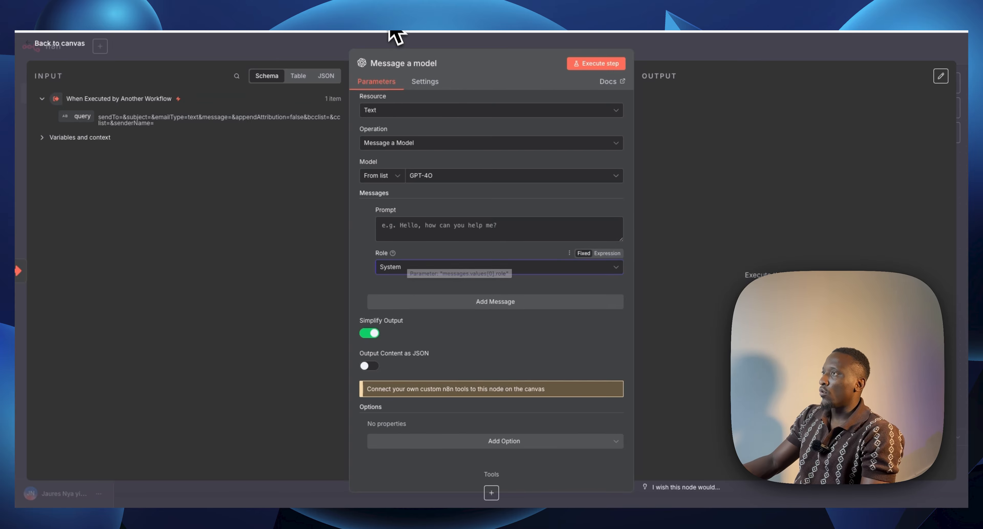
left_click(415, 234)
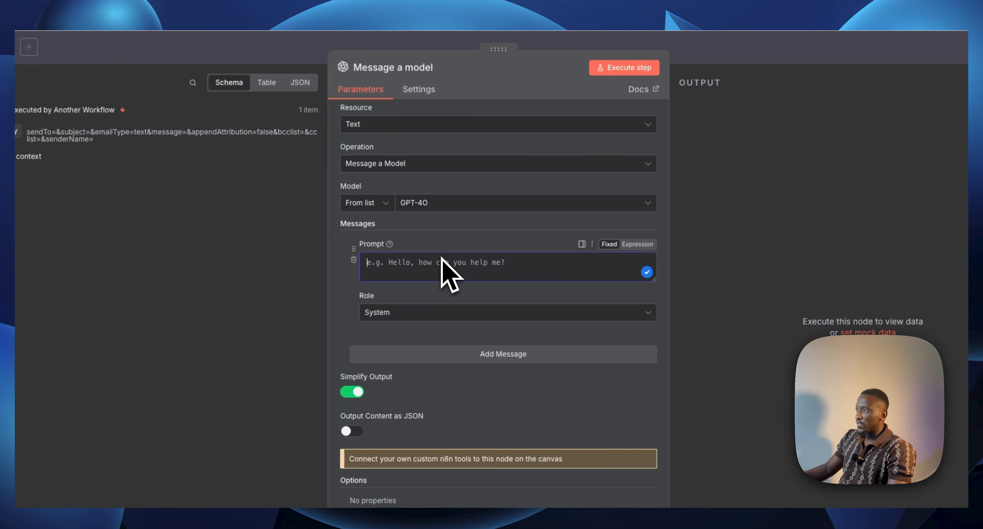
type("Analyse le JSON 'query' et affiche les paramètres séparément")
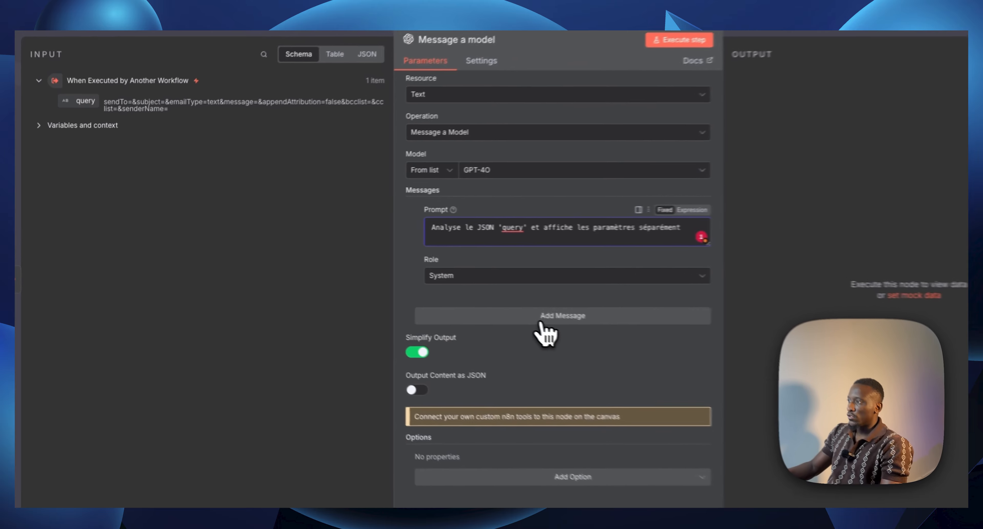
Step: Add a second message with the trigger's query field as its prompt, {{ $json.query }}, and execute the step
left_click(461, 303)
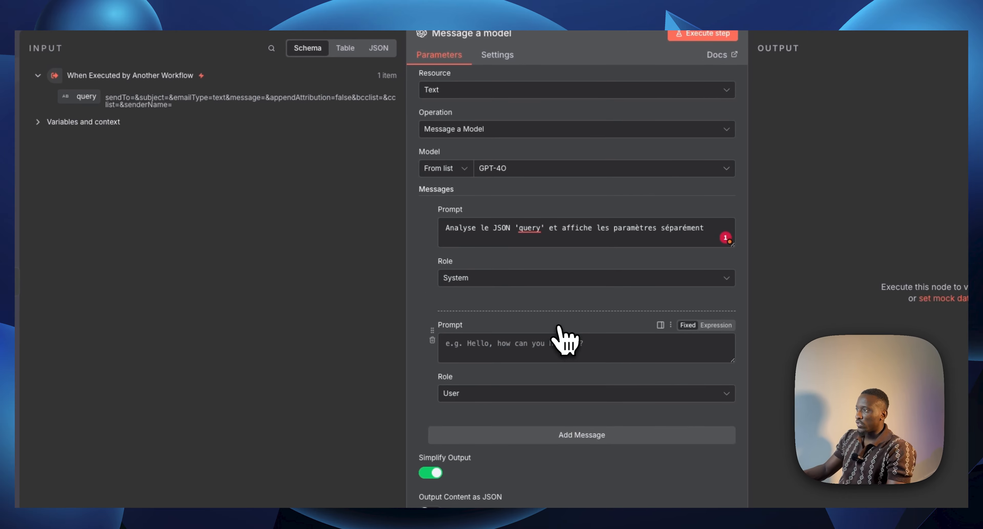
left_click_drag(87, 96, 483, 350)
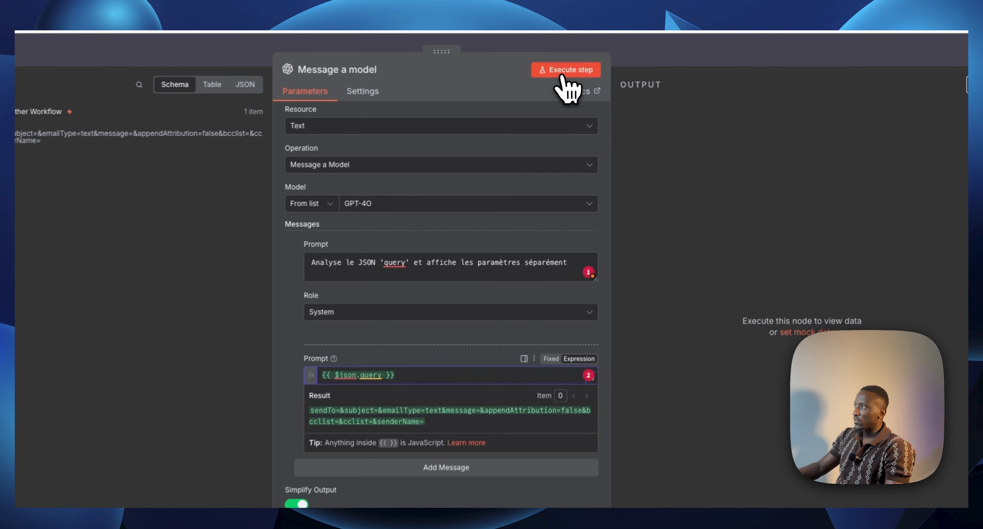
left_click(594, 68)
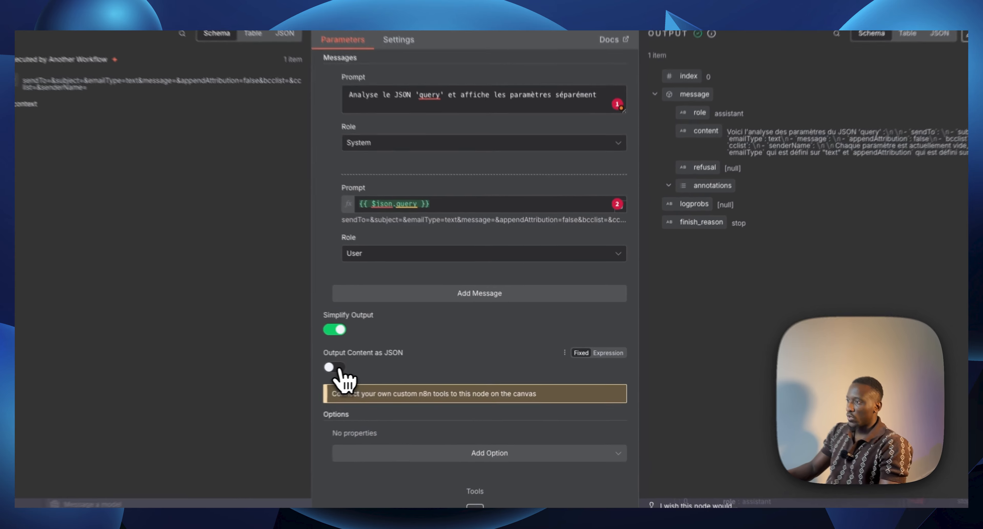
Step: Enable Output Content as JSON for the Message a model node and execute the step again
left_click(368, 367)
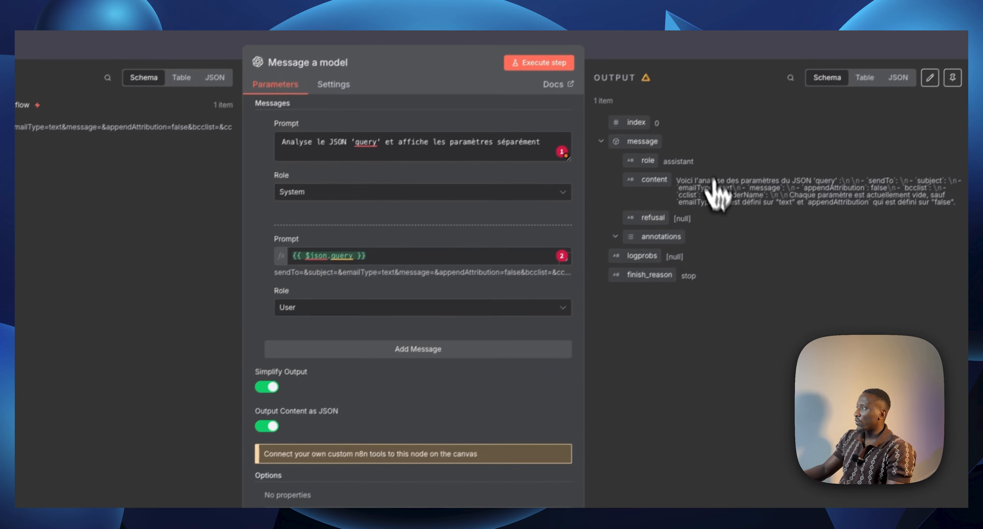
left_click(539, 68)
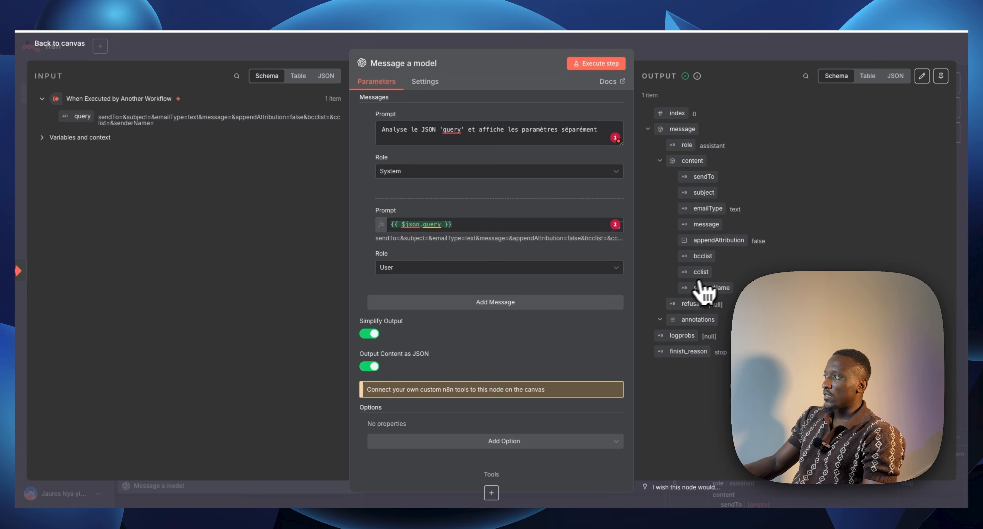
scroll(533, 271, "up", 3)
scroll(549, 275, "down", 3)
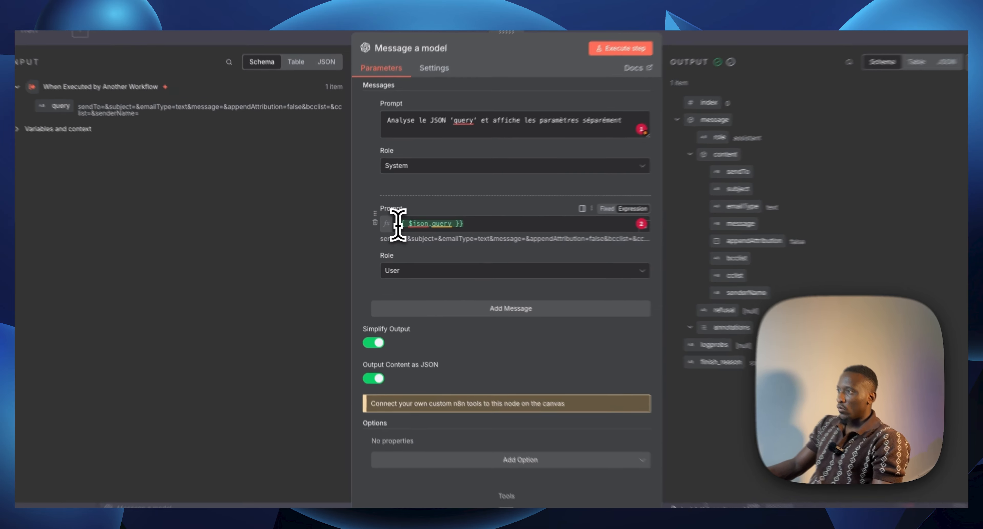
Step: Change the User message's prompt expression to {{ JSON.stringify($json.query) }} and check the quotation marks in its result preview
left_click(398, 224)
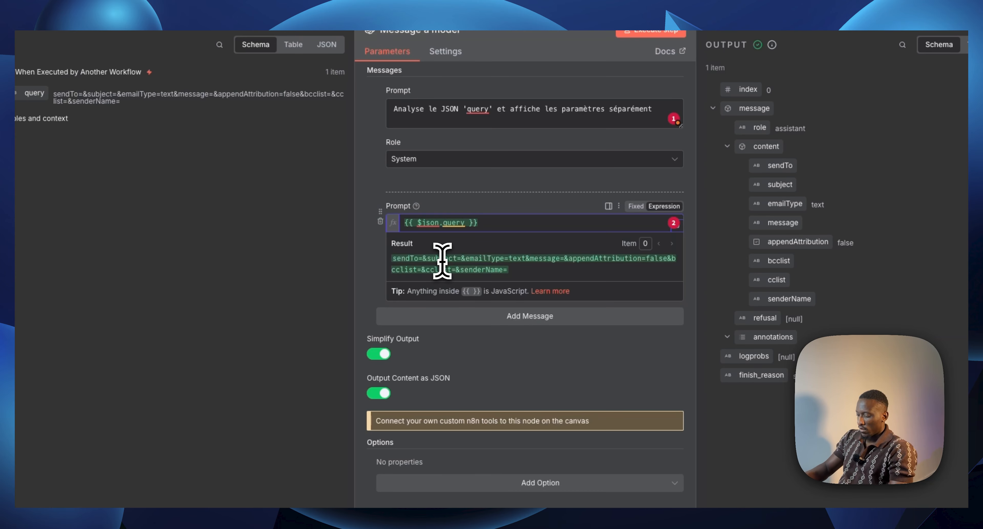
type("JSON;stringify(")
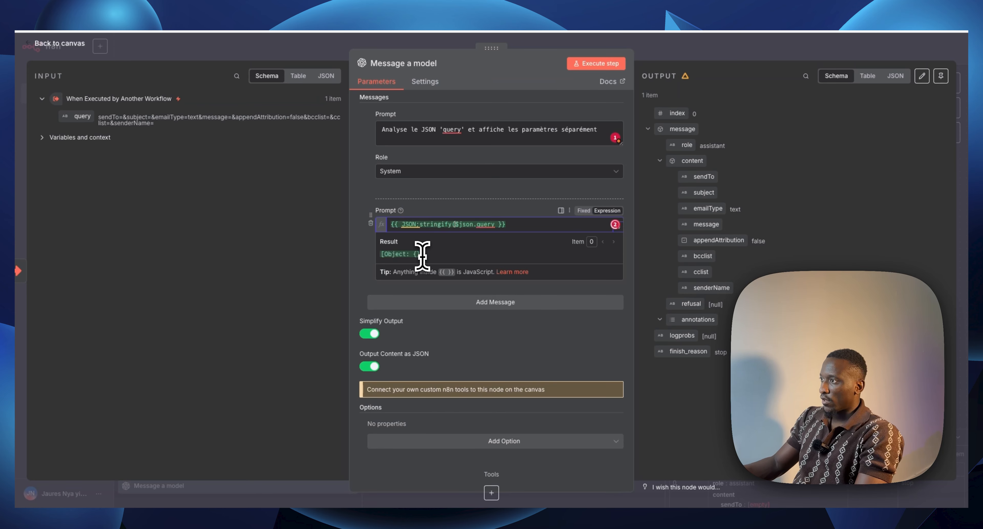
left_click(495, 227)
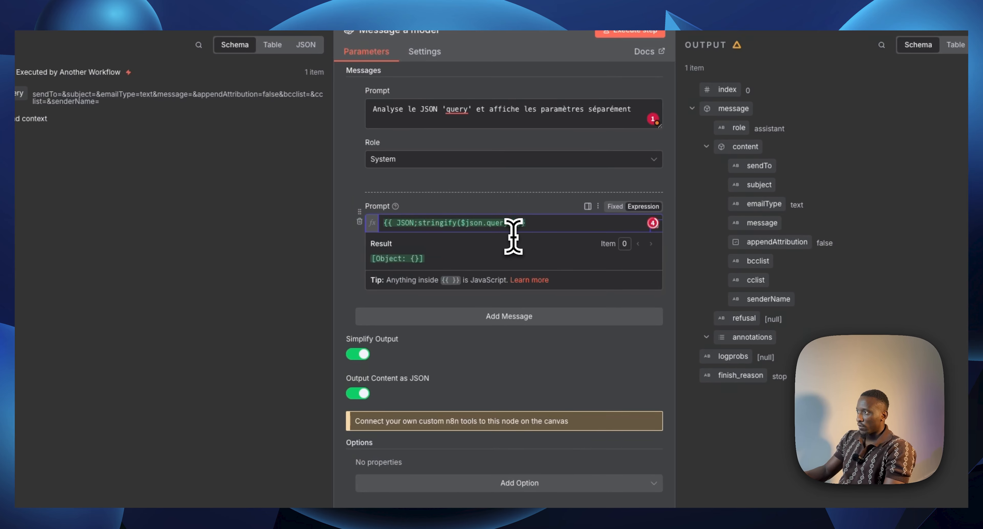
left_click(418, 225)
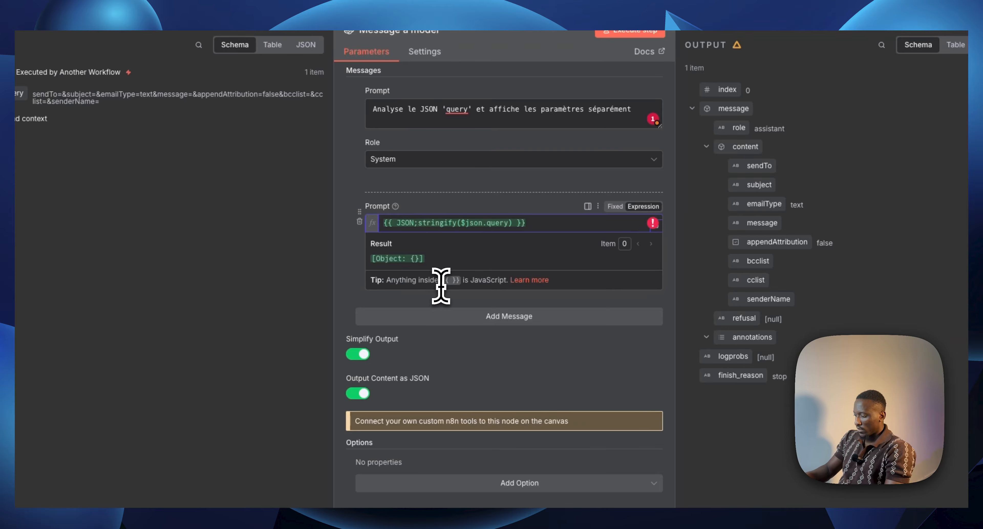
key("BackSpace")
key("BackSpace")
key("BackSpace")
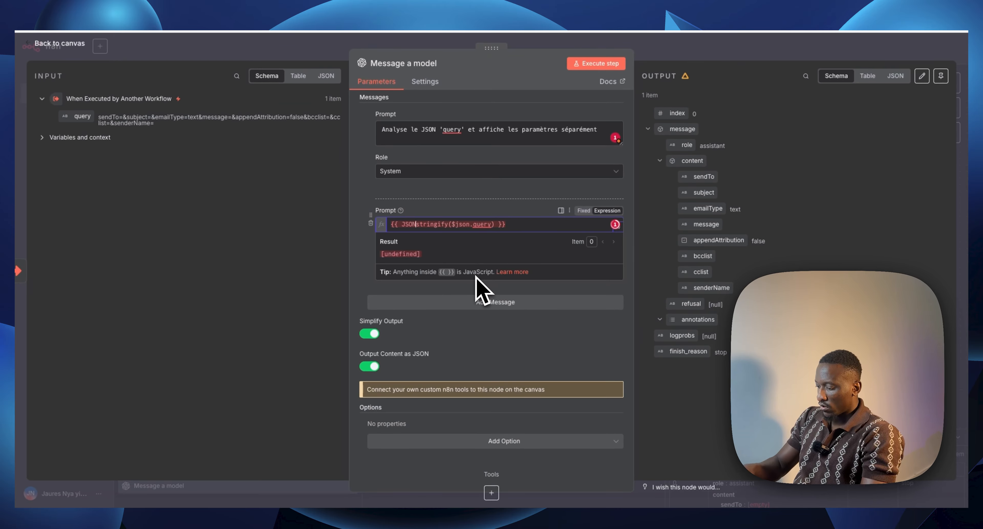
type("N.")
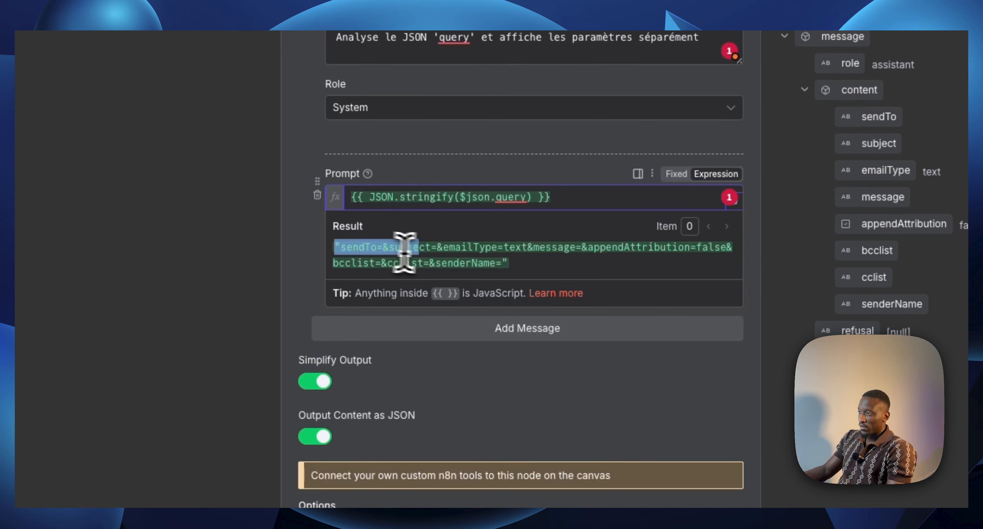
triple_click(420, 247)
left_click(340, 247)
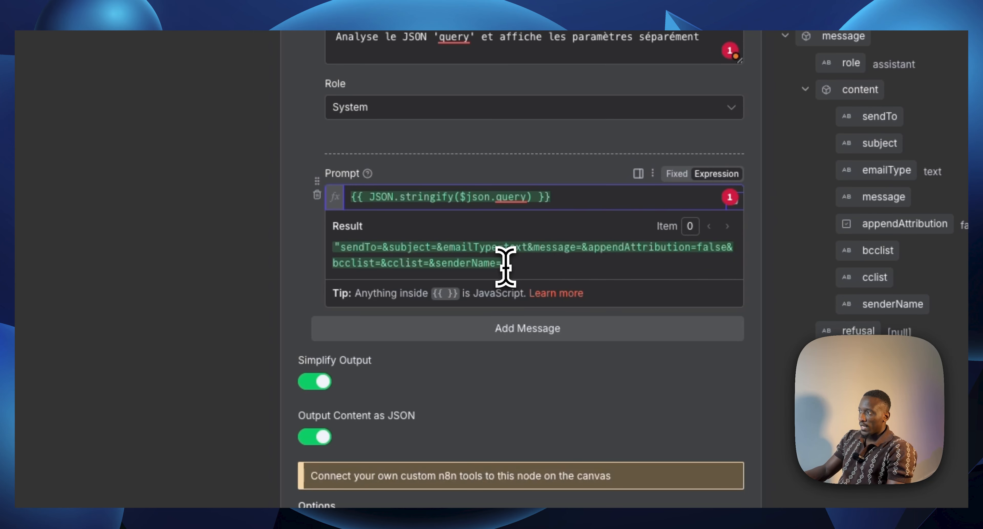
left_click_drag(514, 265, 499, 267)
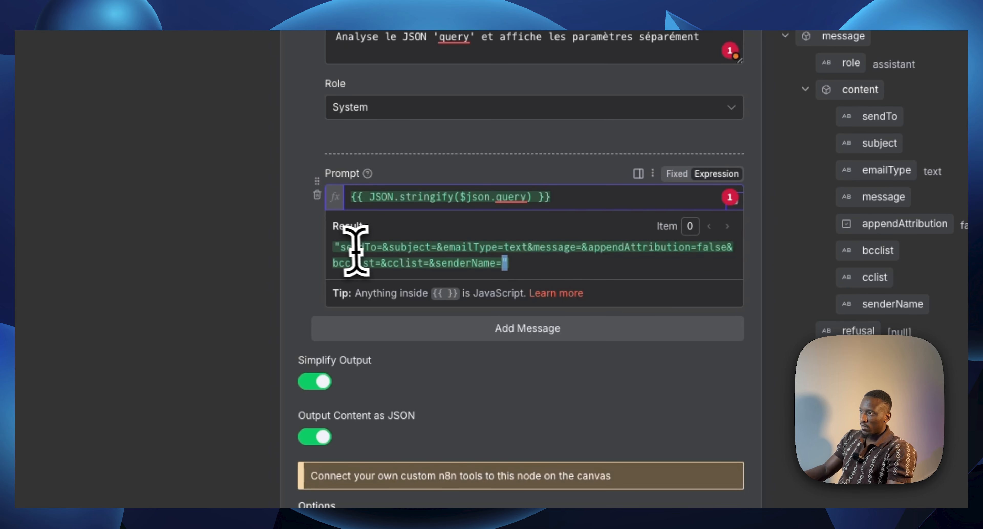
Step: Remove JSON.stringify from the User message's prompt expression and enter it again to compare the quotation marks in the result preview
left_click_drag(341, 248, 326, 247)
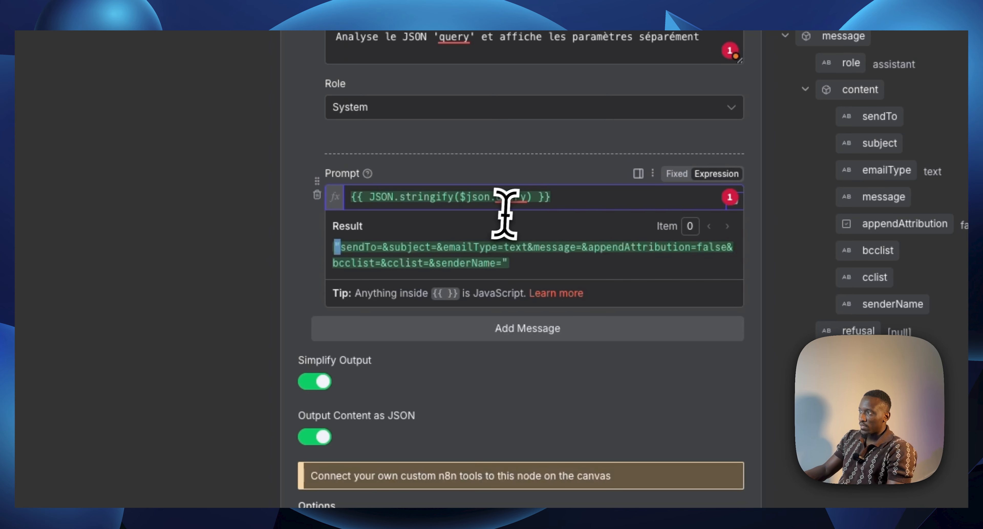
left_click(454, 197)
left_click_drag(454, 197, 375, 198)
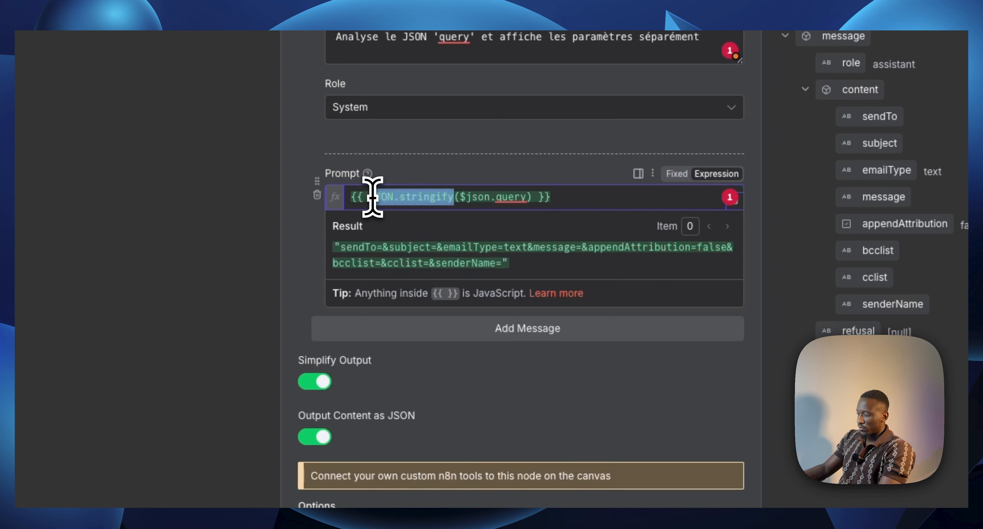
key("BackSpace")
key("BackSpace")
key("BackSpace")
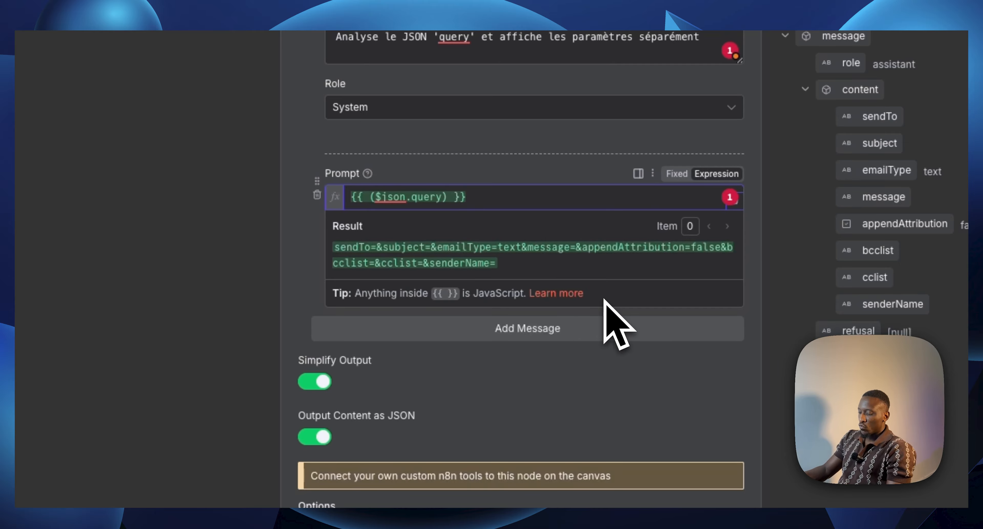
type("JSO")
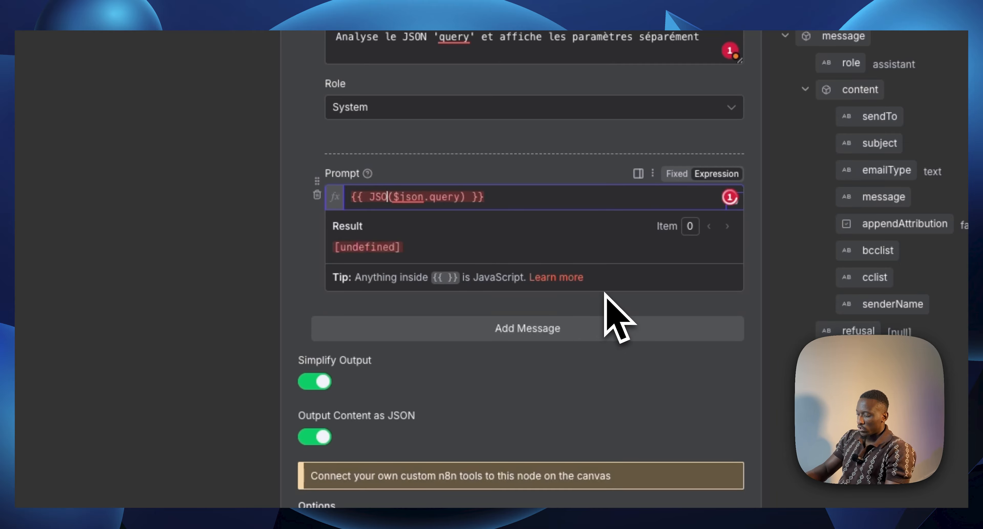
type("N.stri")
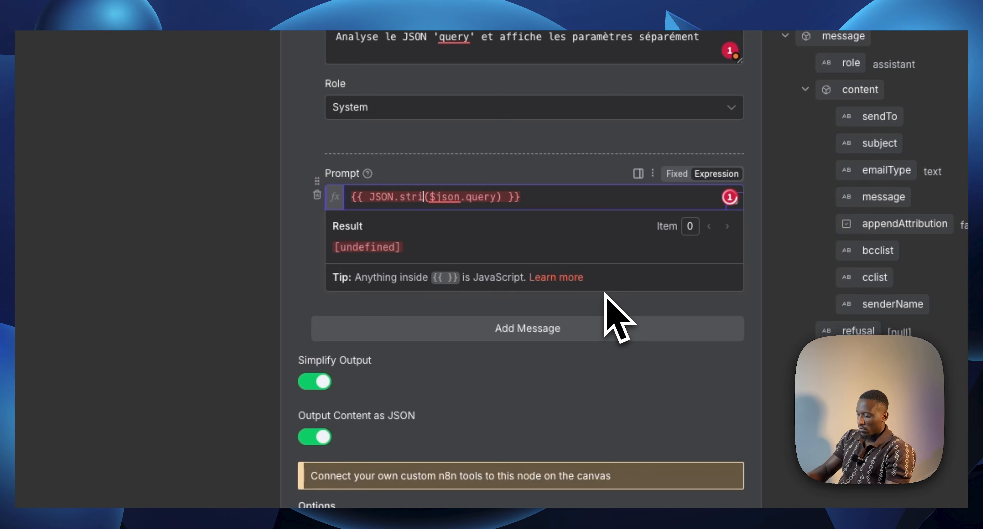
type("ngify")
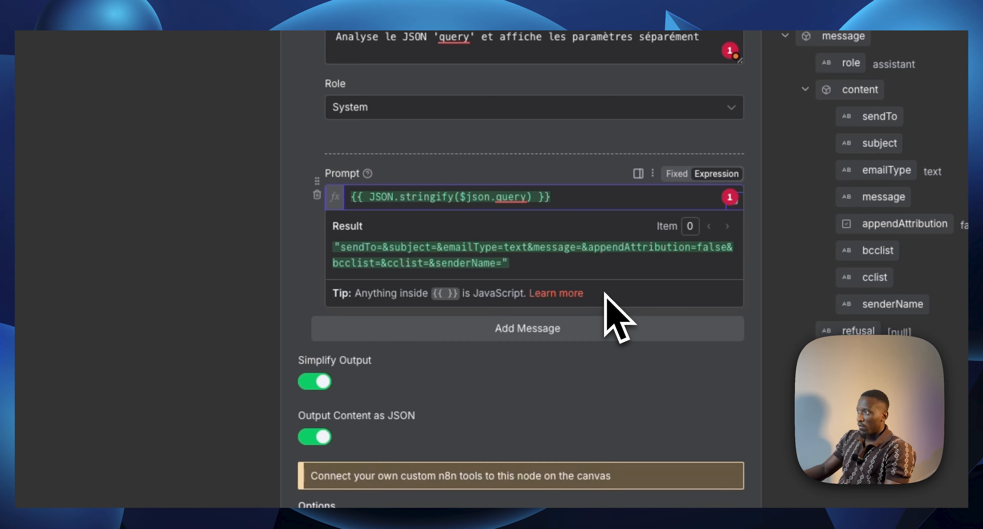
scroll(420, 301, "up", 1)
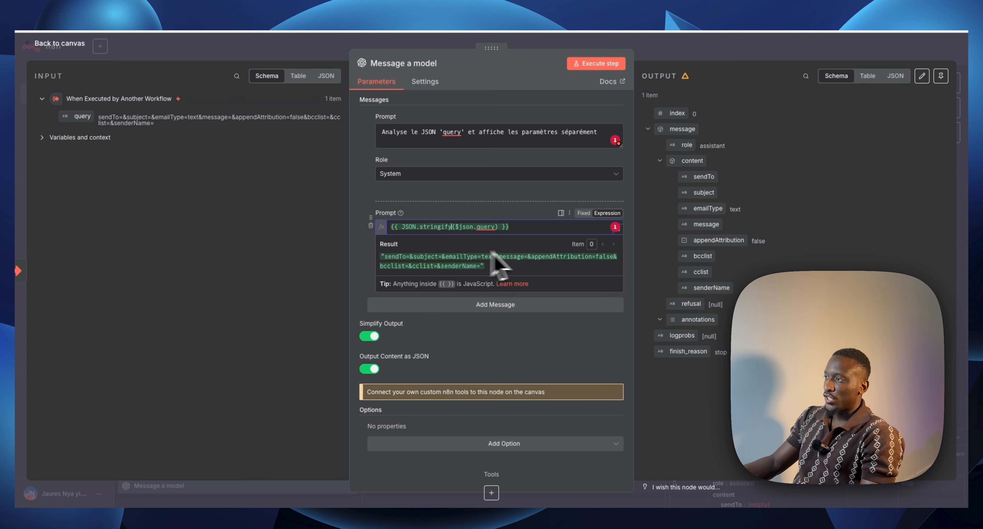
left_click_drag(402, 227, 467, 220)
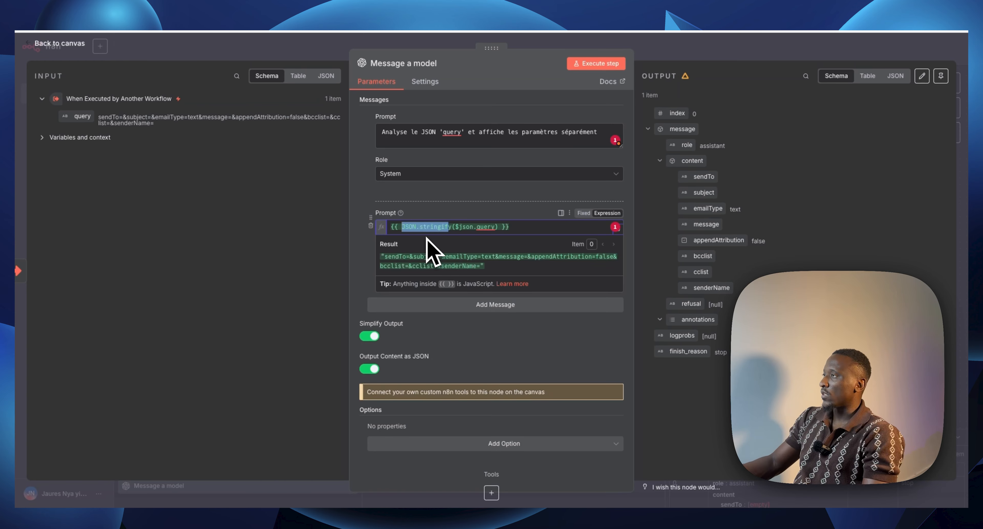
left_click(412, 227)
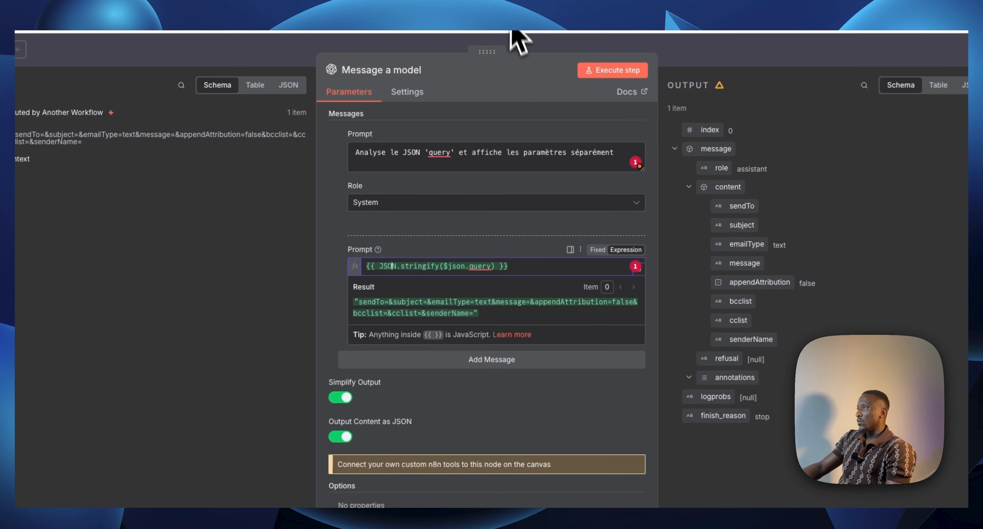
Step: Return to the canvas and add a Gmail Send a message node after the Message a model node
left_click(521, 47)
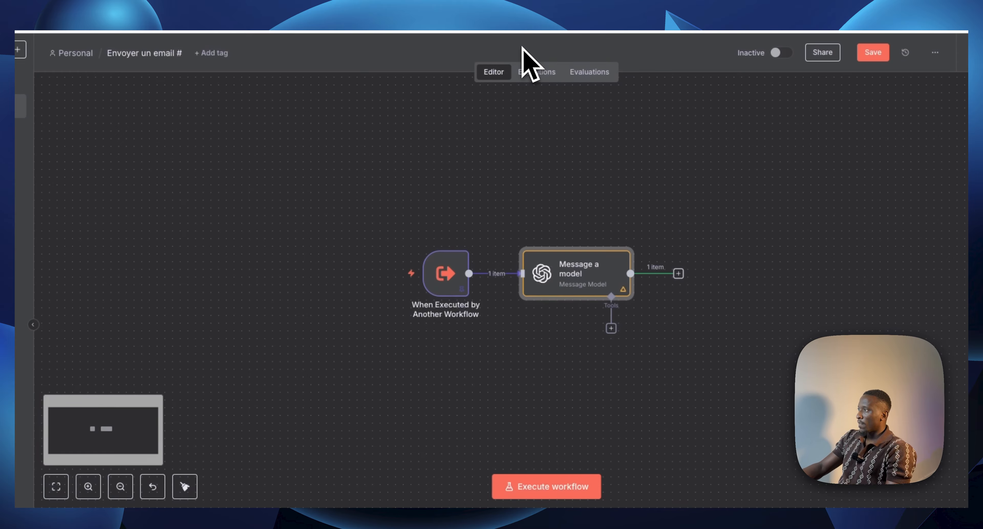
left_click_drag(593, 282, 578, 282)
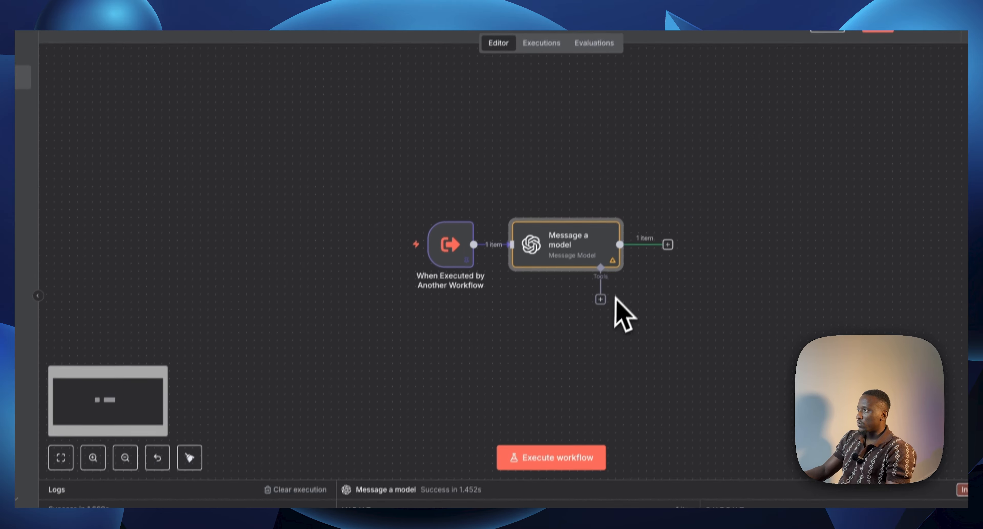
left_click(662, 273)
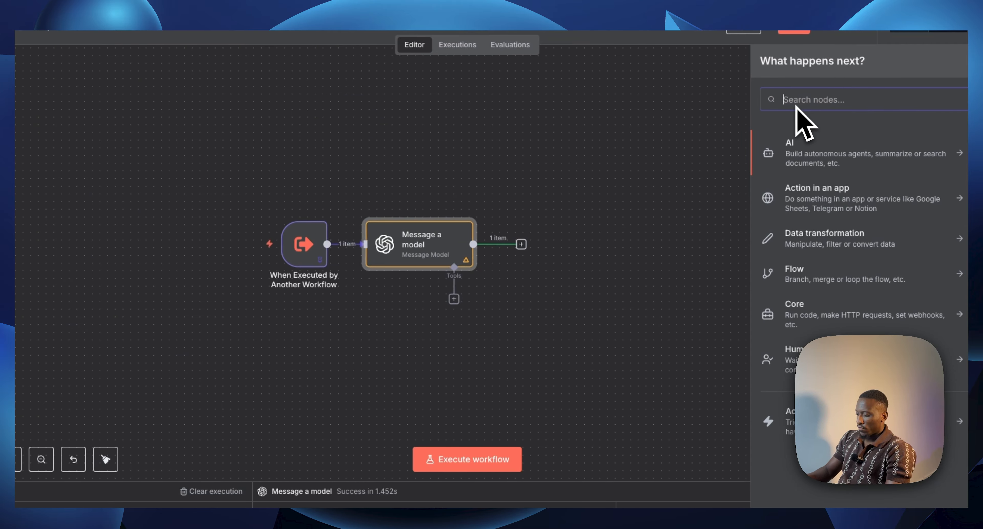
type("gmail")
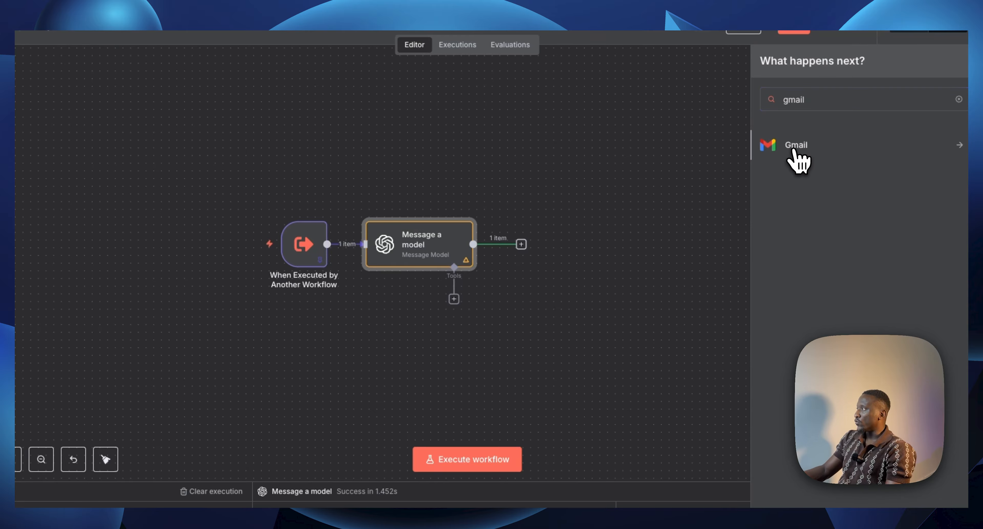
left_click(795, 147)
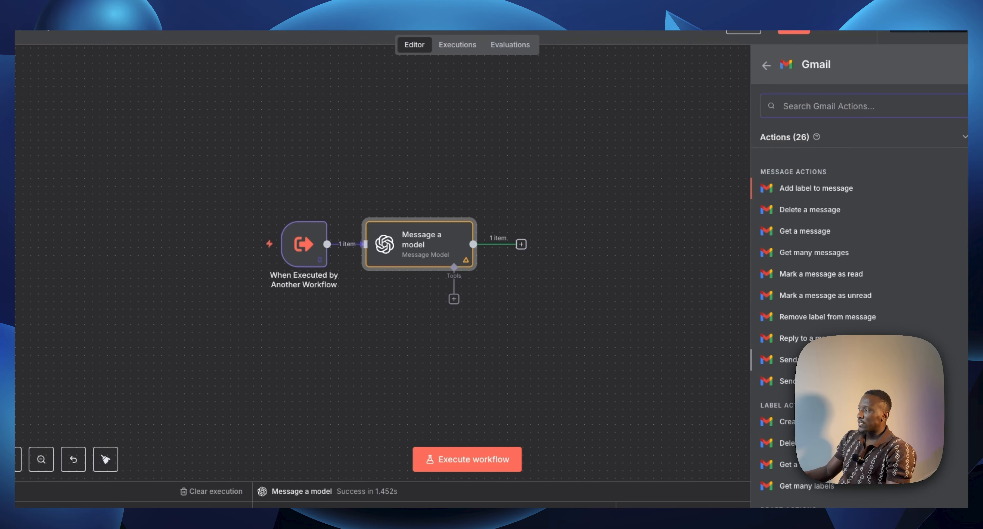
left_click(787, 359)
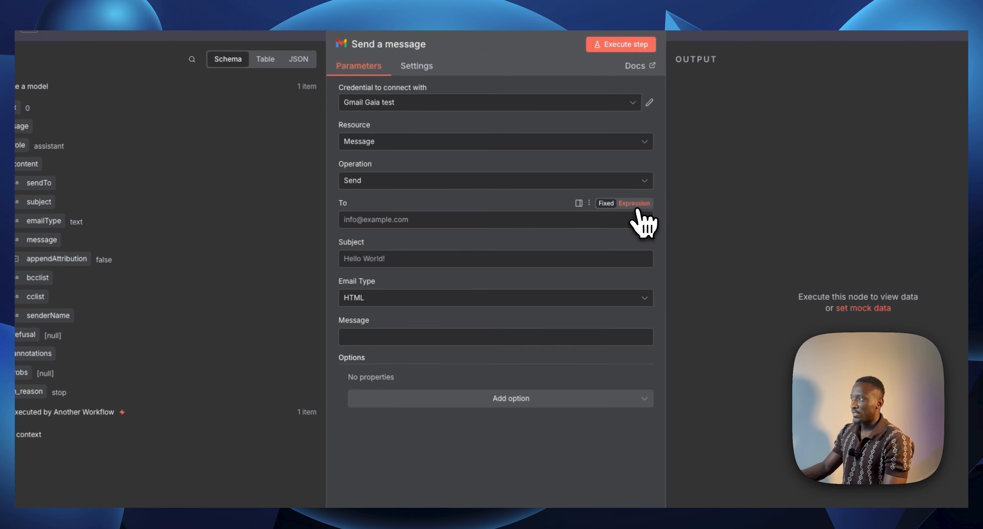
Step: Switch the Gmail node's To, Subject and Message fields to expressions and set the email type to Text
left_click(607, 197)
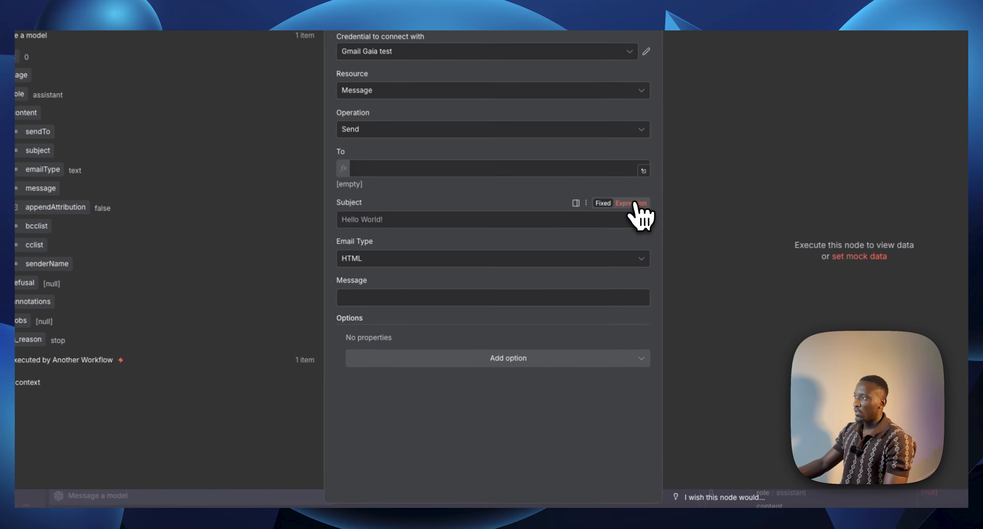
left_click(607, 240)
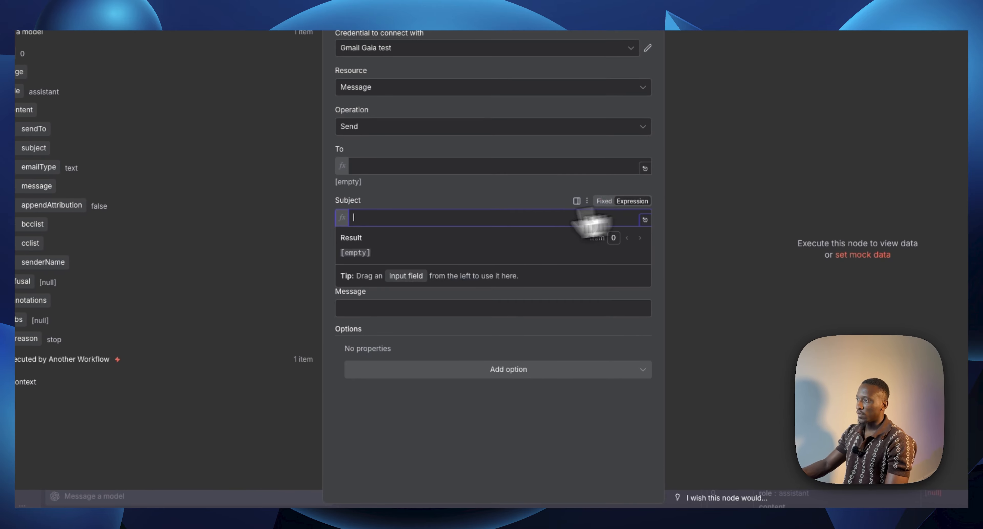
left_click(329, 239)
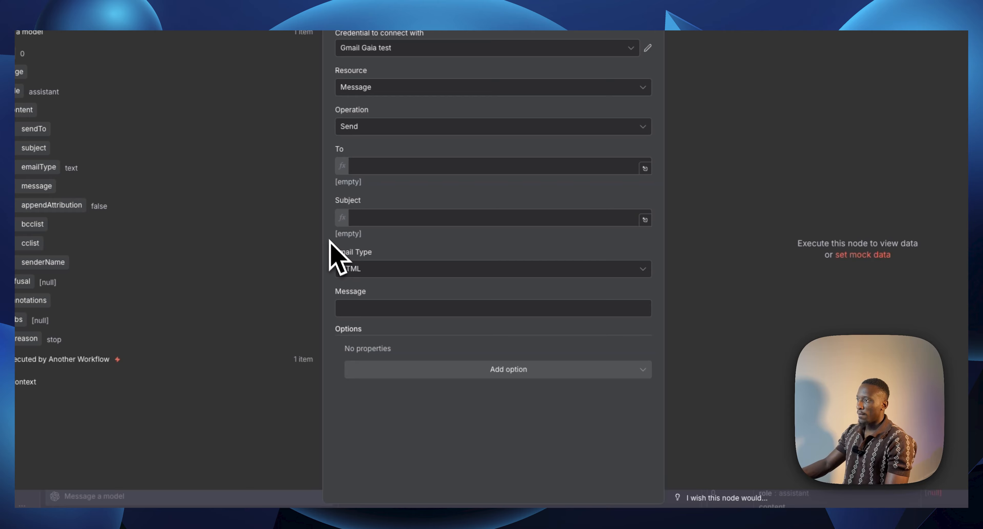
left_click(361, 272)
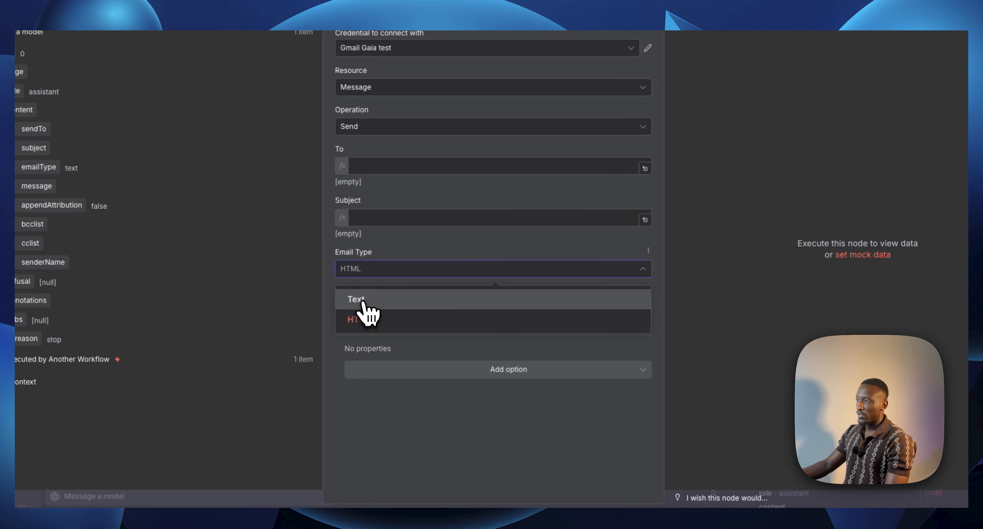
left_click(362, 304)
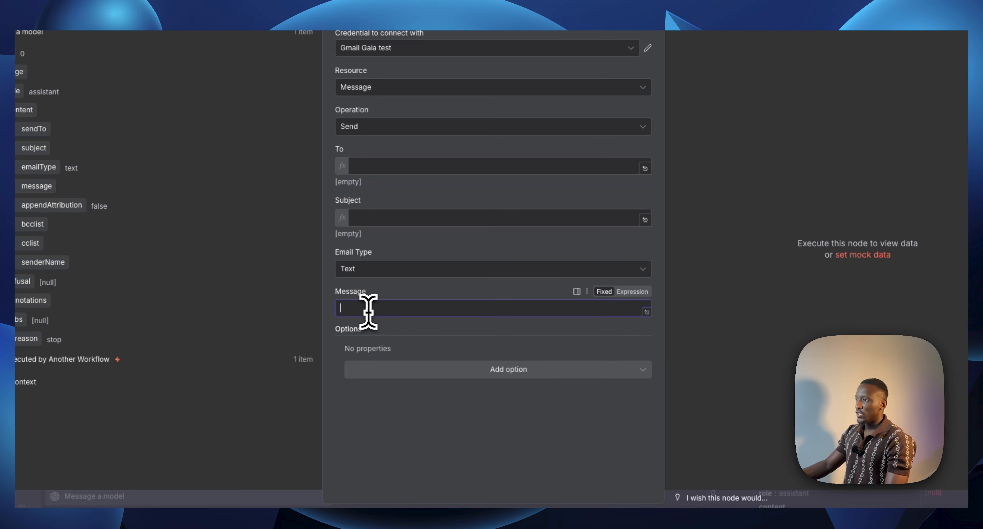
left_click(630, 292)
left_click(416, 456)
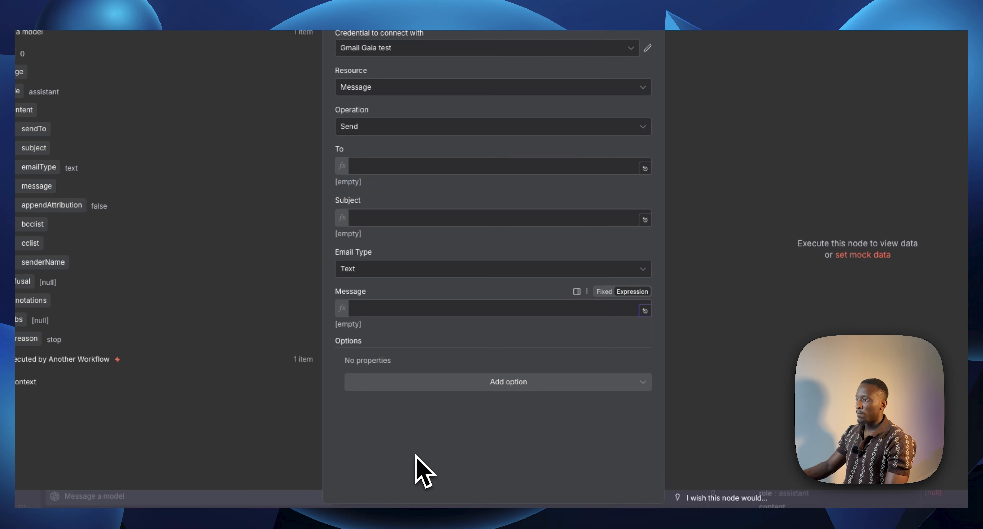
Step: Add the BCC and CC options to the Gmail node and switch both to expressions
left_click(454, 381)
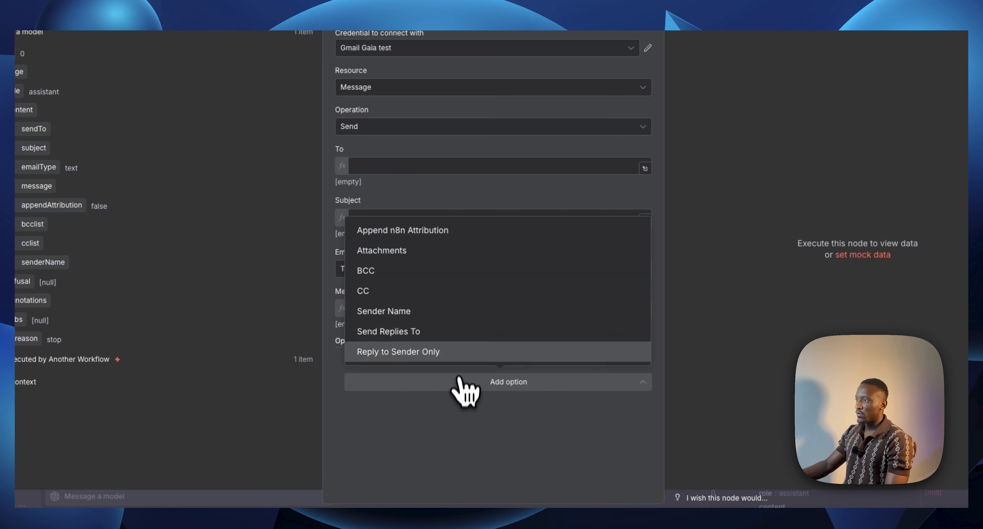
left_click(381, 271)
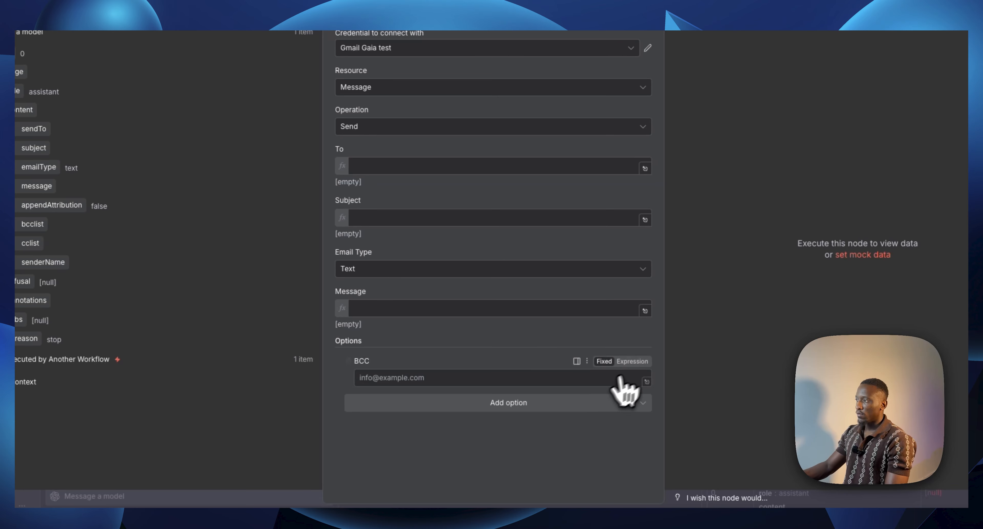
left_click(632, 362)
left_click(449, 420)
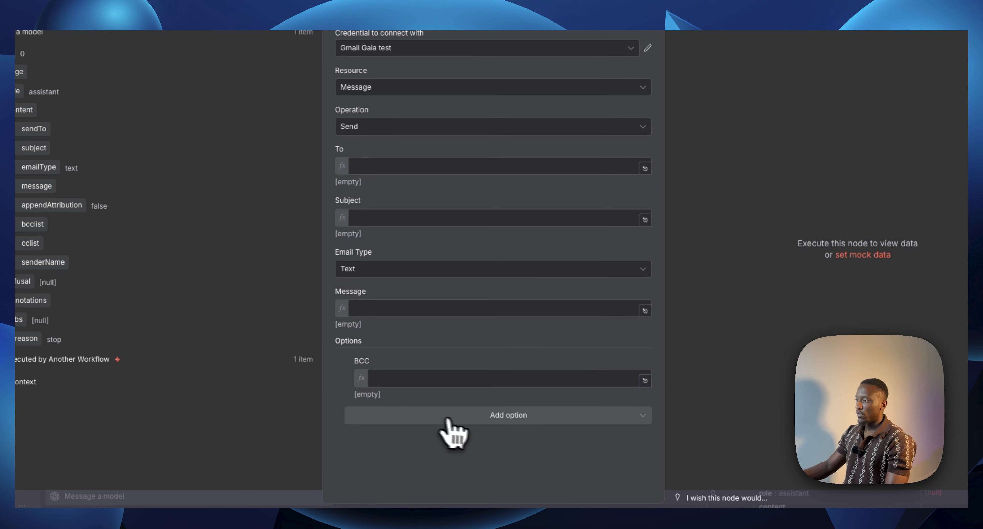
left_click(450, 419)
left_click(400, 331)
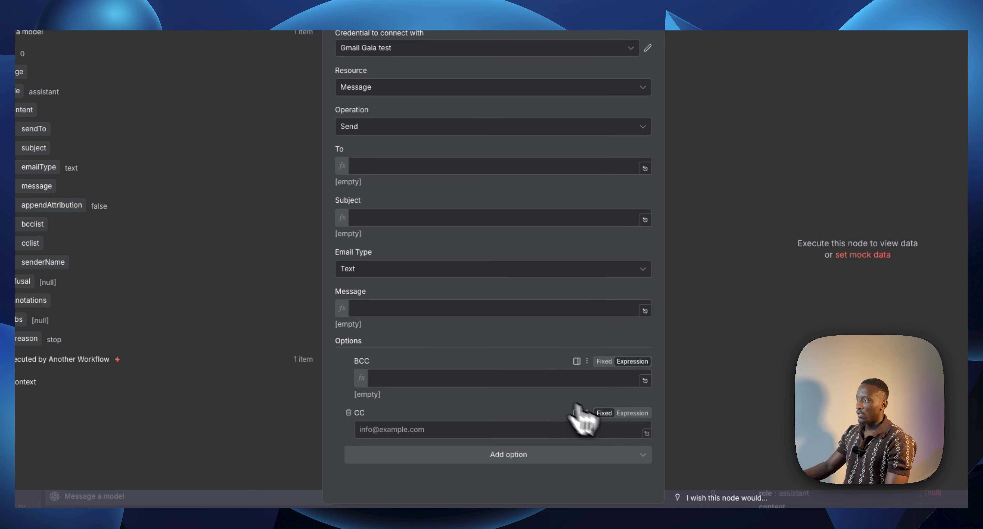
left_click(633, 414)
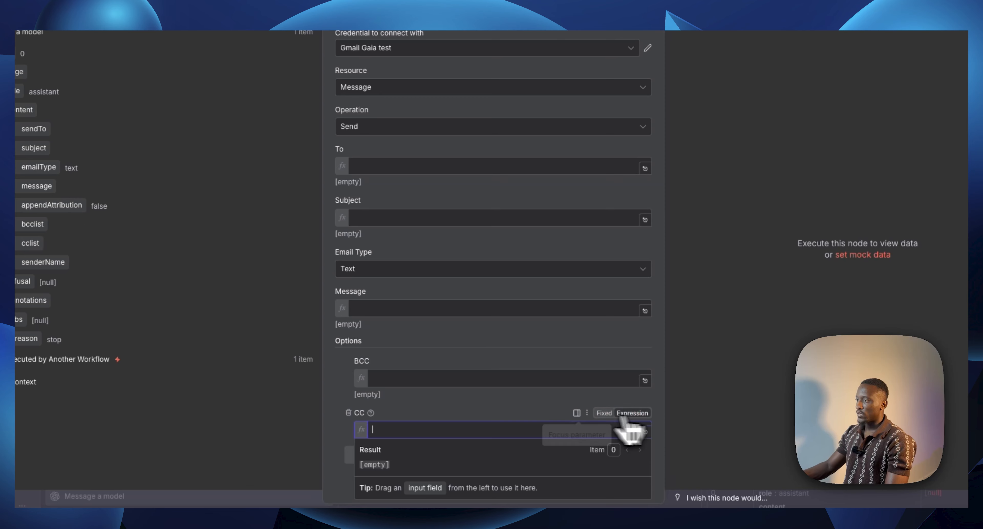
left_click(336, 396)
Step: Add the Sender Name option and enter the sender's first name as a fixed value
left_click(549, 472)
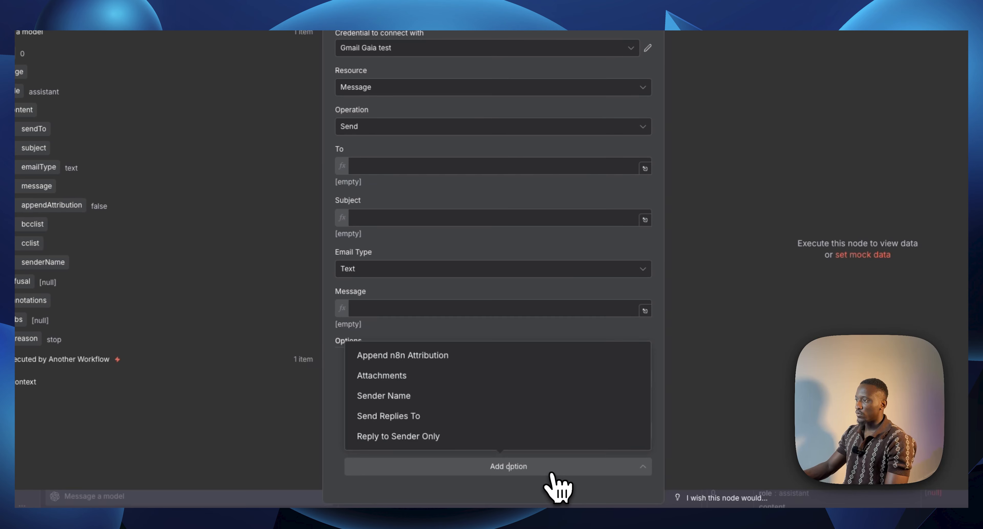
left_click(386, 397)
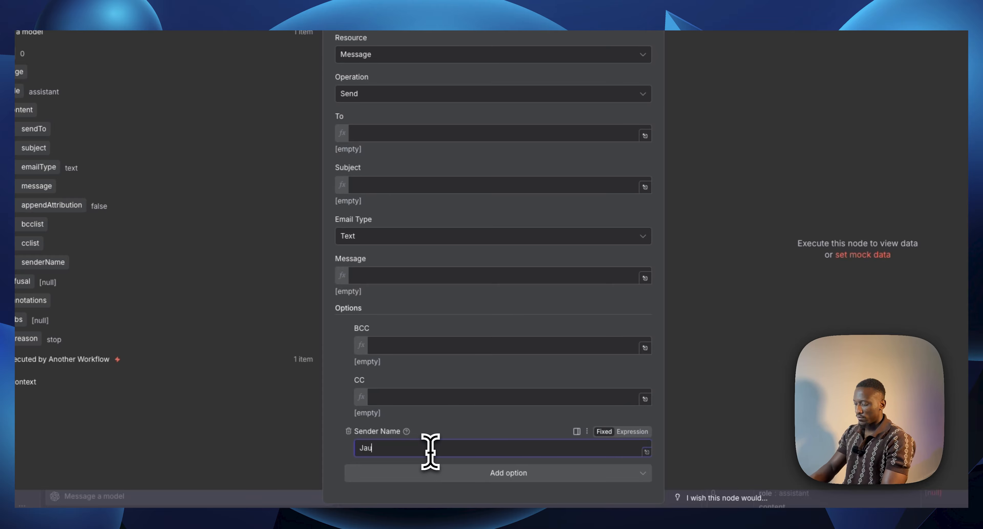
left_click(338, 429)
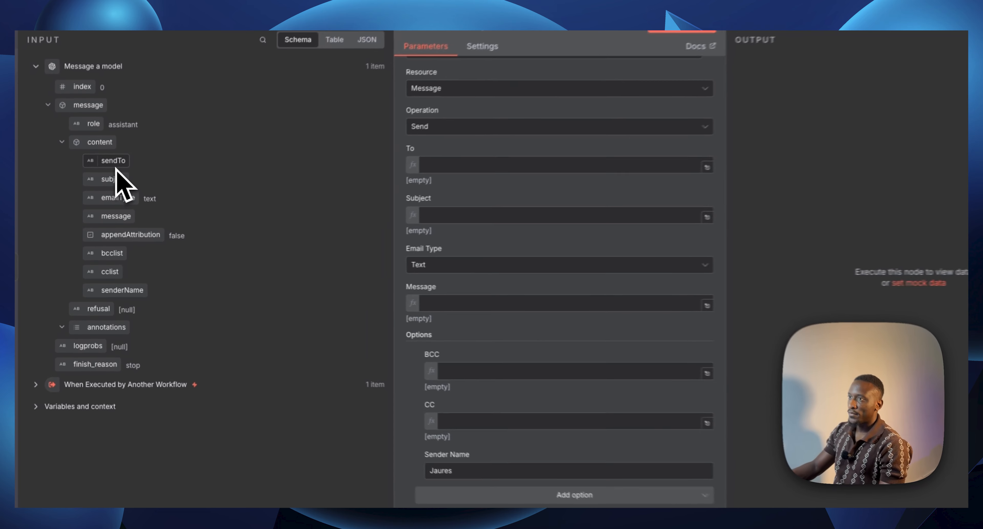
Step: Map the model output's sendTo, subject and message fields to the email's To, Subject and Message fields
left_click_drag(109, 184, 388, 184)
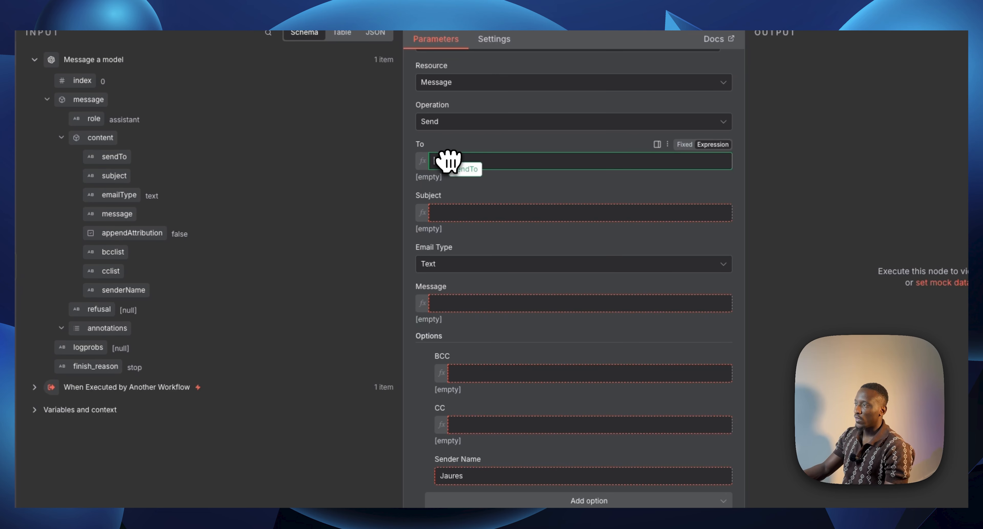
left_click_drag(449, 160, 446, 160)
left_click(452, 152)
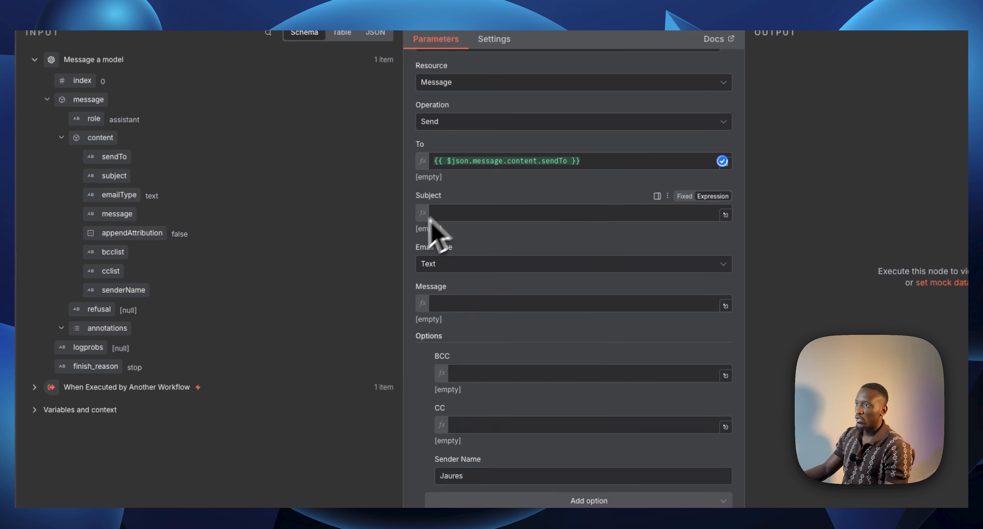
left_click_drag(113, 176, 469, 213)
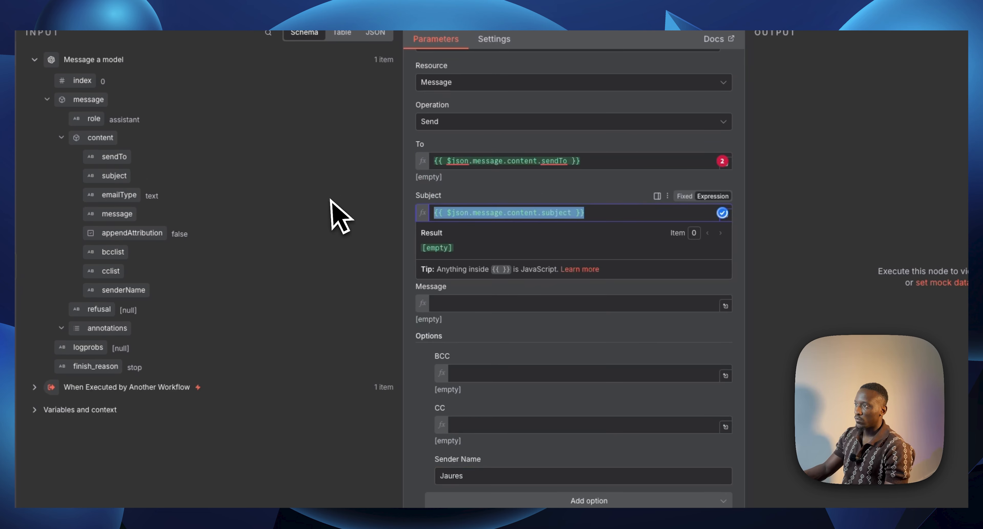
left_click(330, 200)
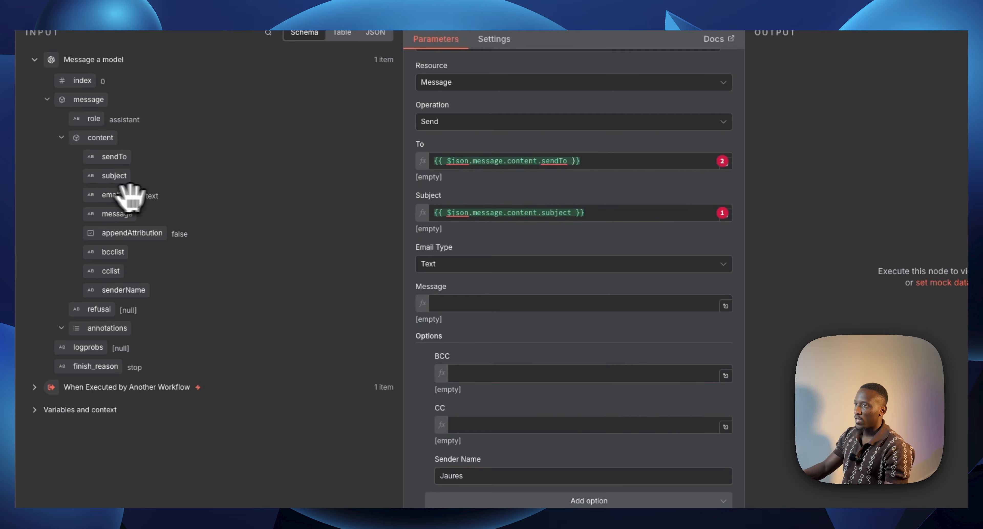
left_click_drag(115, 213, 460, 300)
left_click(267, 286)
Step: Map the model output's bcclist and cclist fields to the email's BCC and CC options
left_click_drag(113, 252, 478, 378)
left_click(277, 346)
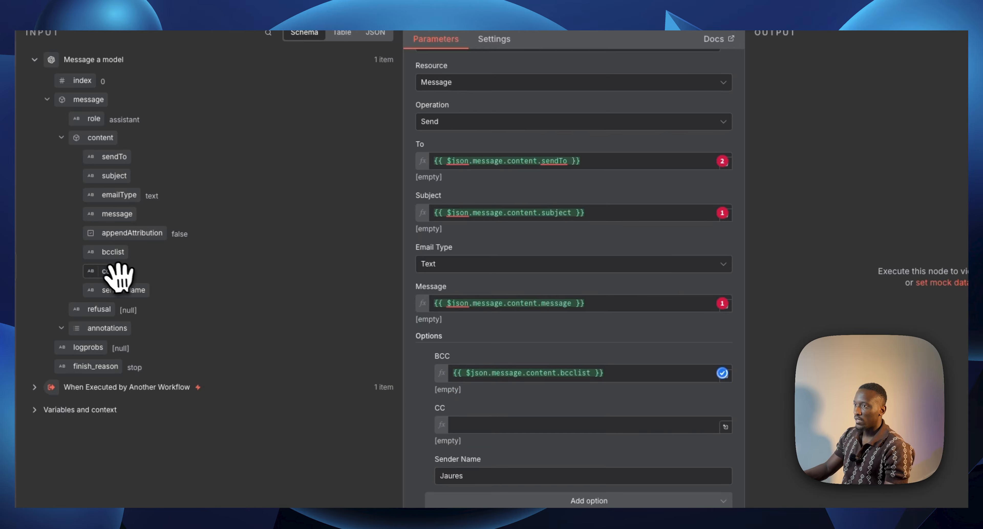
left_click_drag(119, 273, 492, 424)
left_click(345, 353)
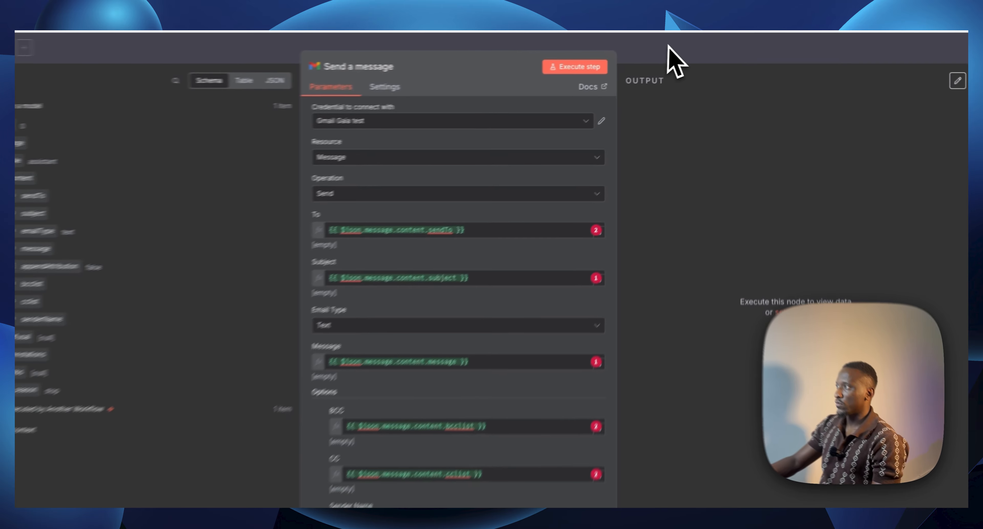
Step: Add an Edit Fields (Set) node after the Gmail Send a message node
left_click(670, 45)
scroll(479, 276, "right", 2)
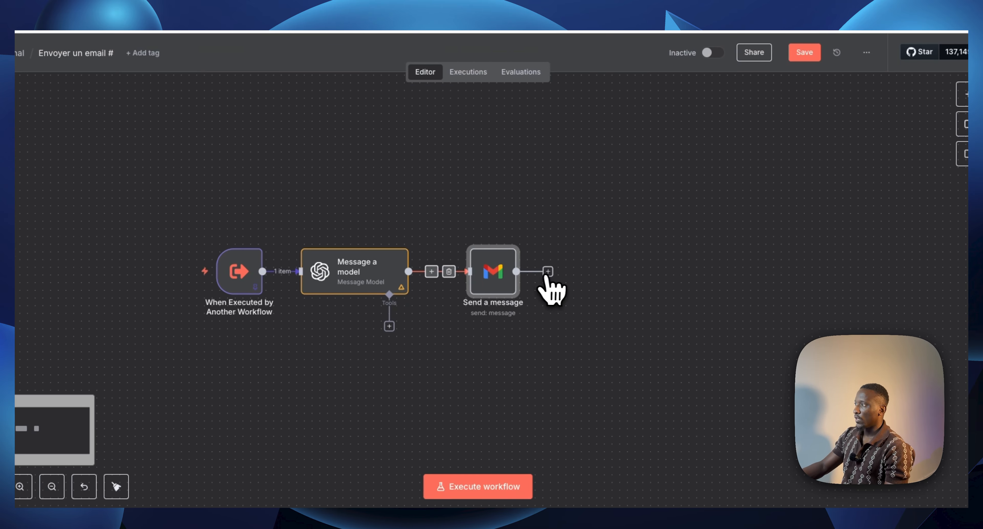
left_click(554, 272)
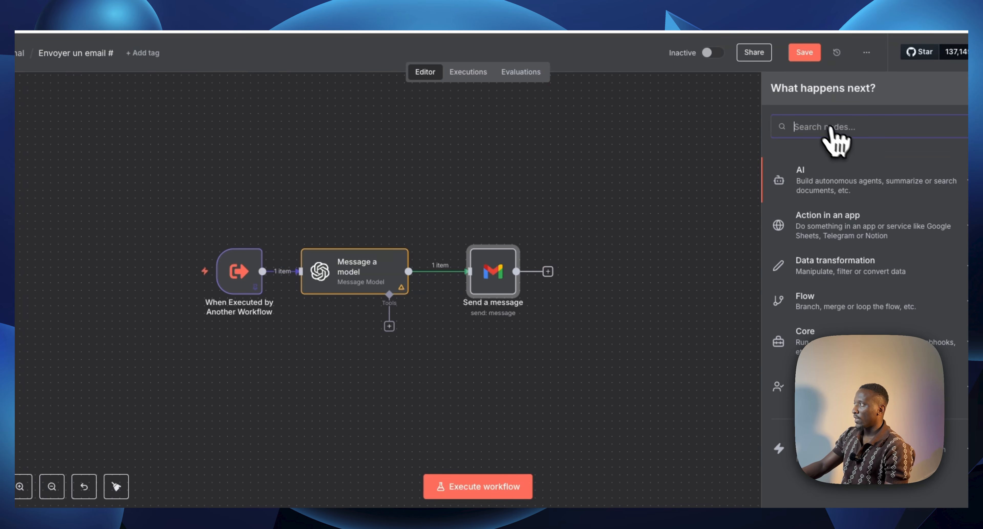
type("ste")
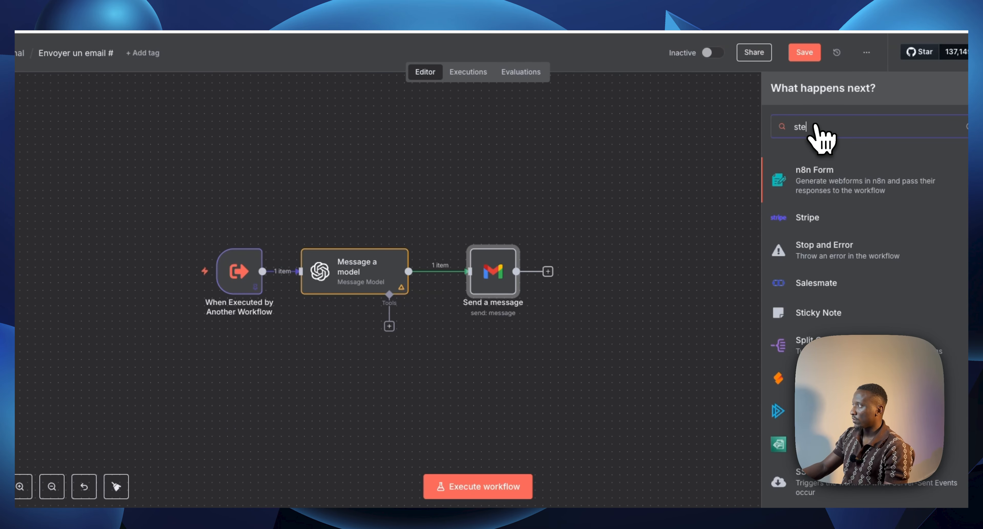
key("BackSpace")
key("BackSpace")
type("et")
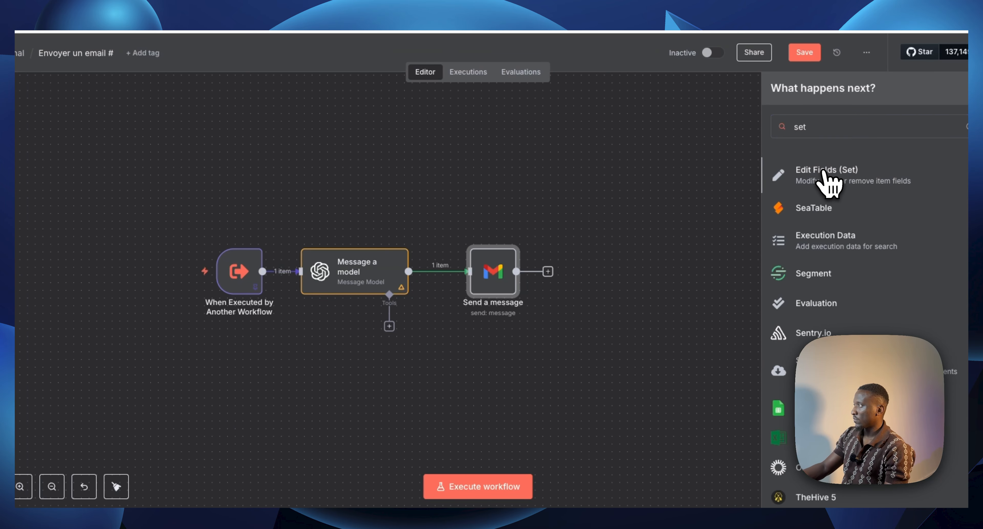
left_click(826, 172)
Step: Add a string field named Réponse with the fixed value Fait to the Edit Fields node
left_click(482, 232)
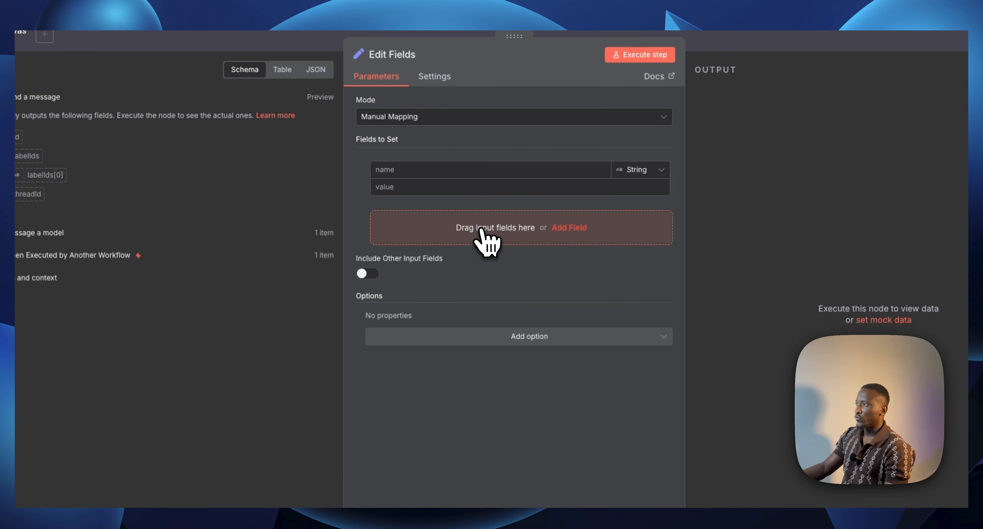
left_click(391, 170)
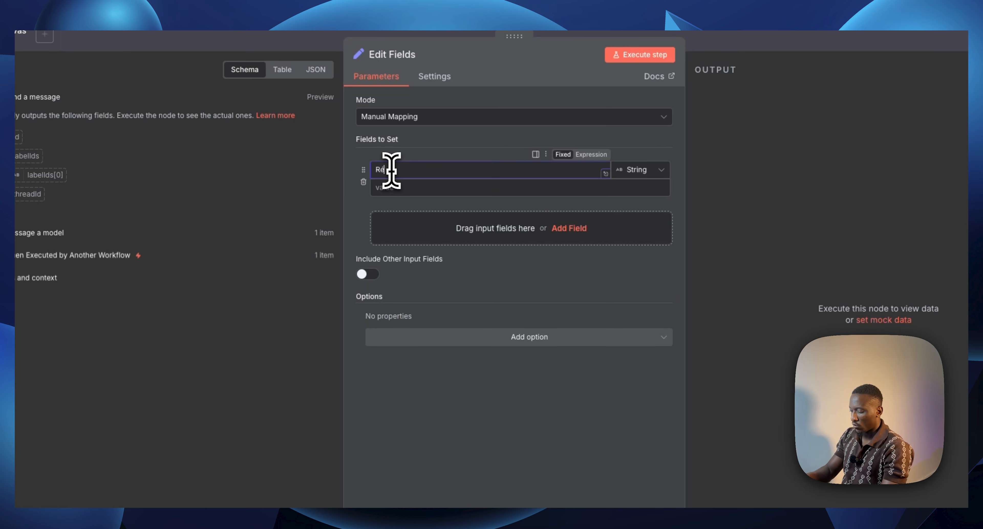
left_click(398, 187)
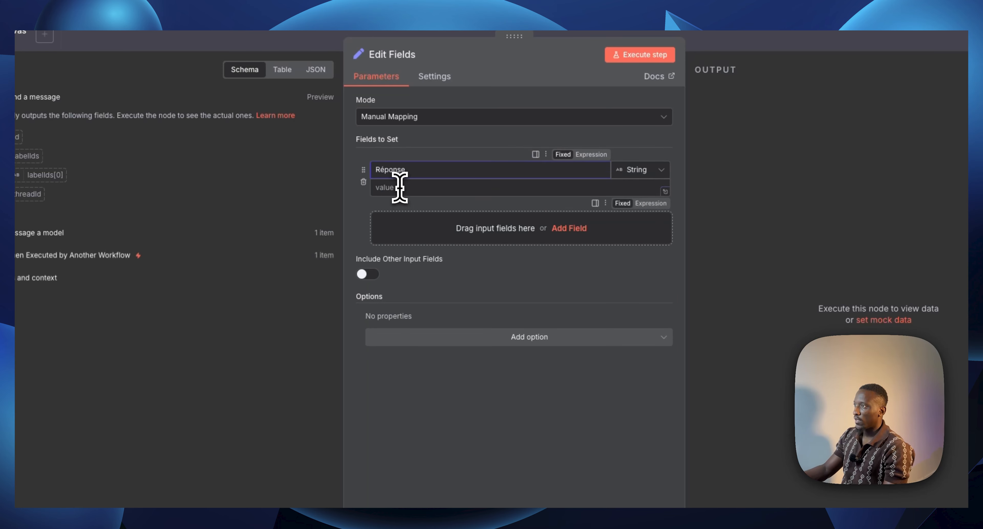
type("FAit")
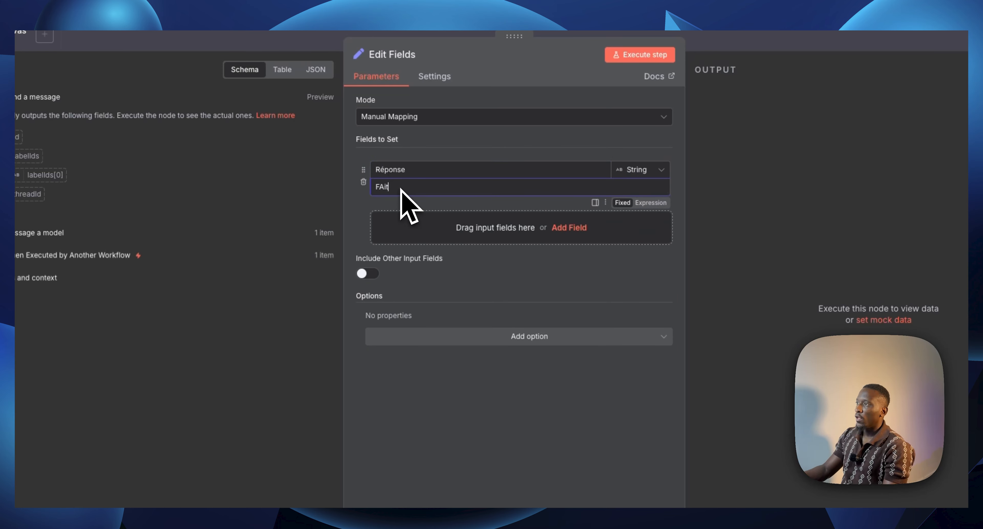
key("BackSpace")
key("BackSpace")
key("BackSpace")
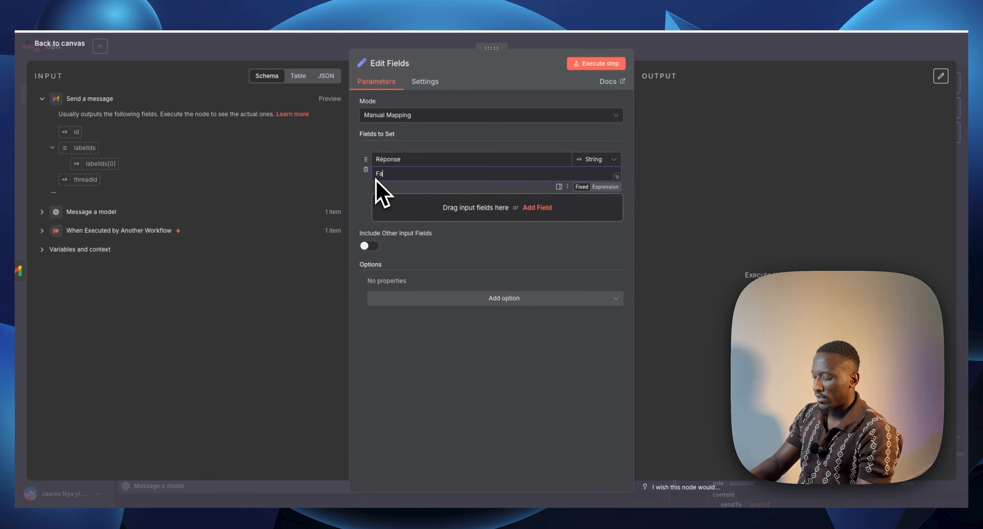
left_click(435, 72)
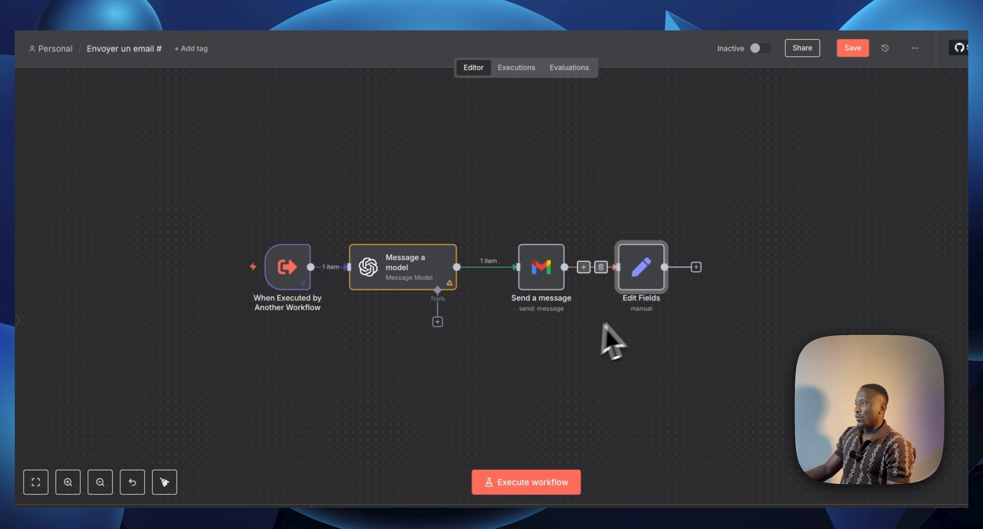
Step: Save the "Envoyer un email #" workflow
scroll(573, 332, "down", 1)
scroll(573, 333, "down", 1)
scroll(572, 332, "up", 2)
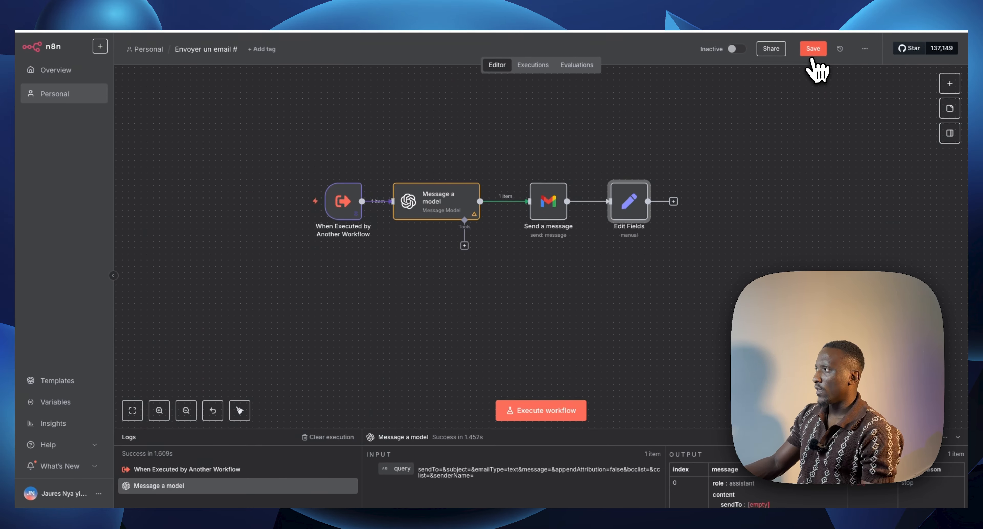
left_click(813, 49)
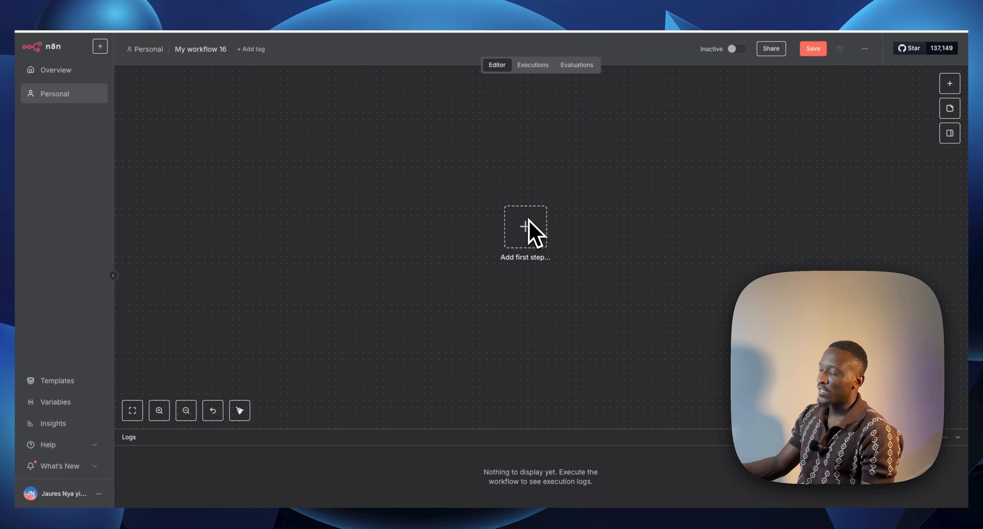
Step: Rename the new empty workflow as "Agent IA envoyer un email #"
left_click(197, 48)
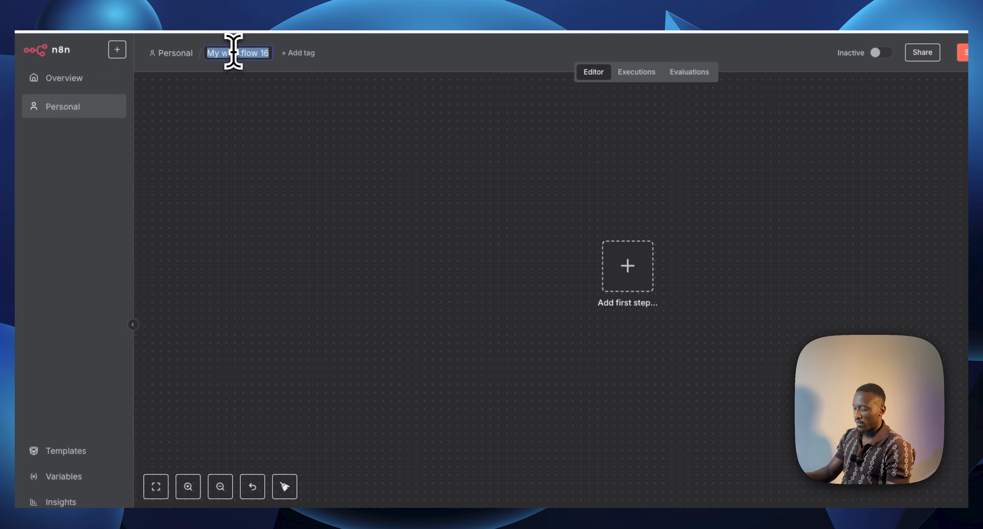
type("Ag")
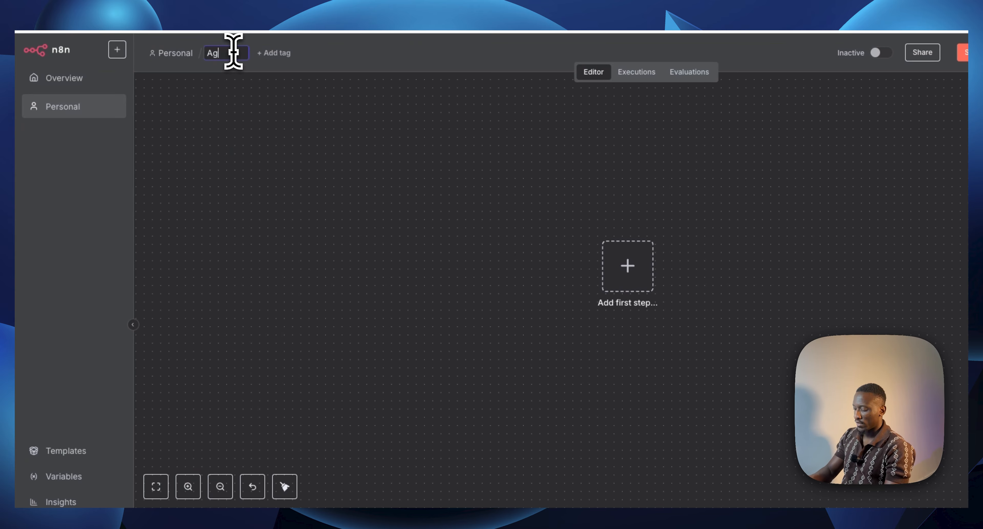
type("ent envo")
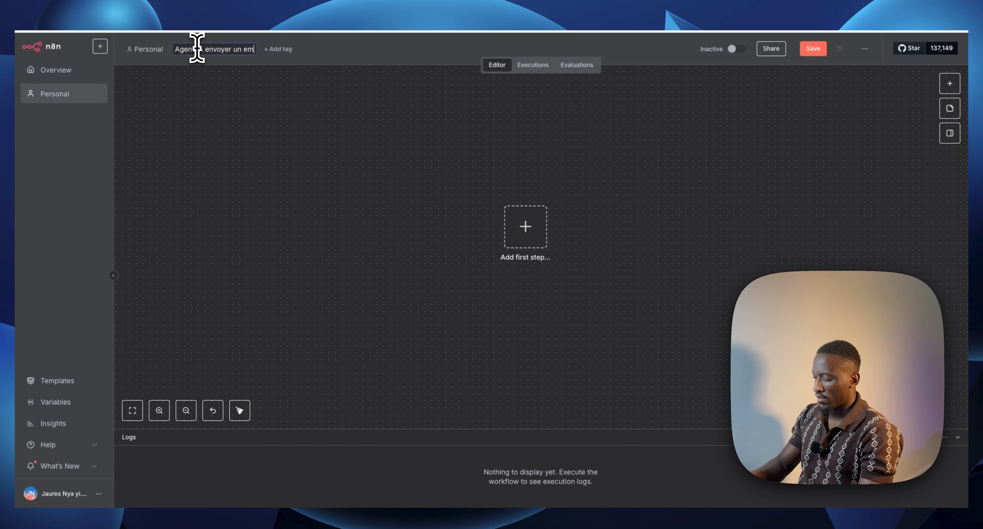
left_click(214, 76)
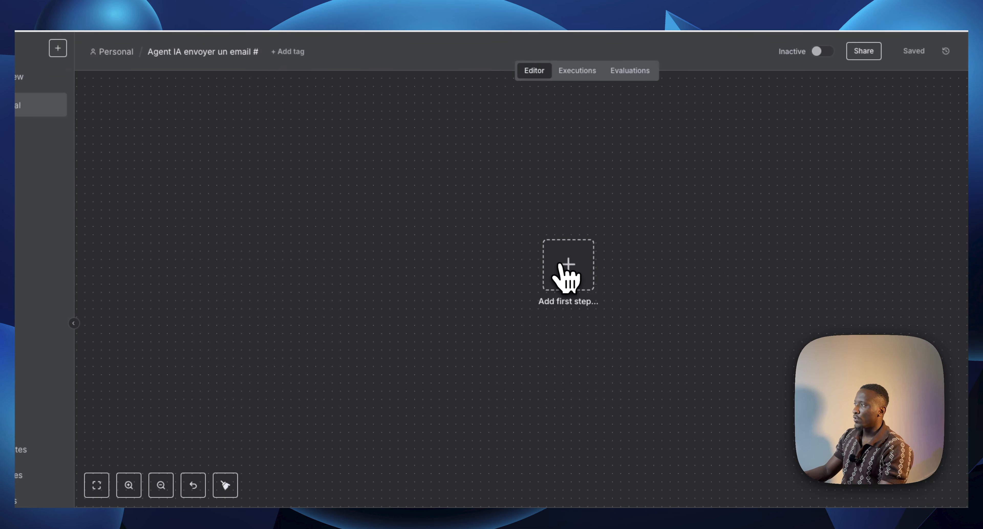
Step: Add a chat message trigger as the workflow's first step and move it slightly lower on the canvas
left_click(556, 268)
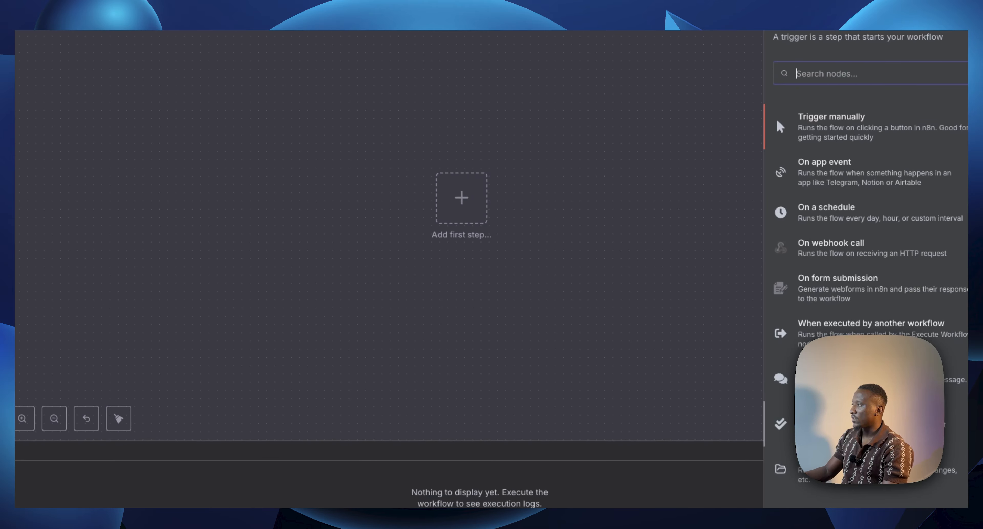
left_click(867, 379)
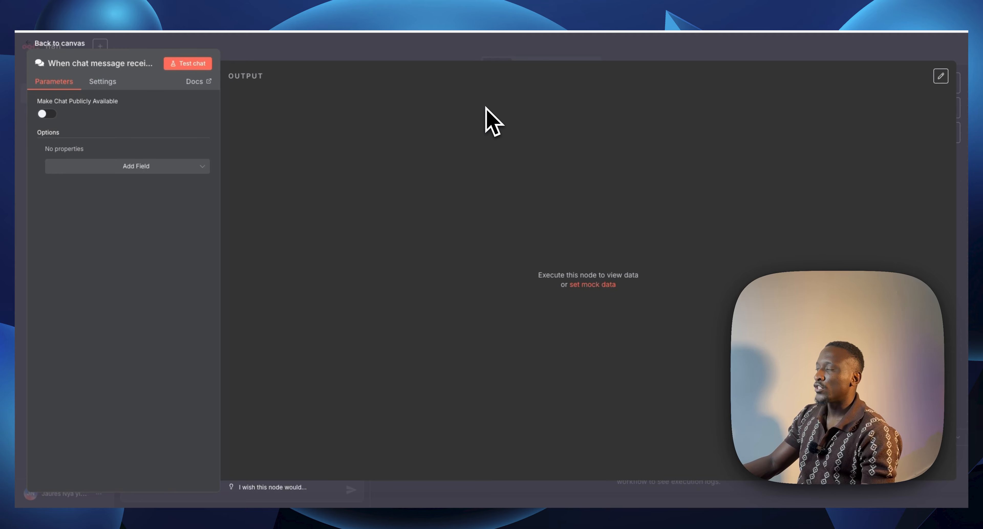
left_click(466, 54)
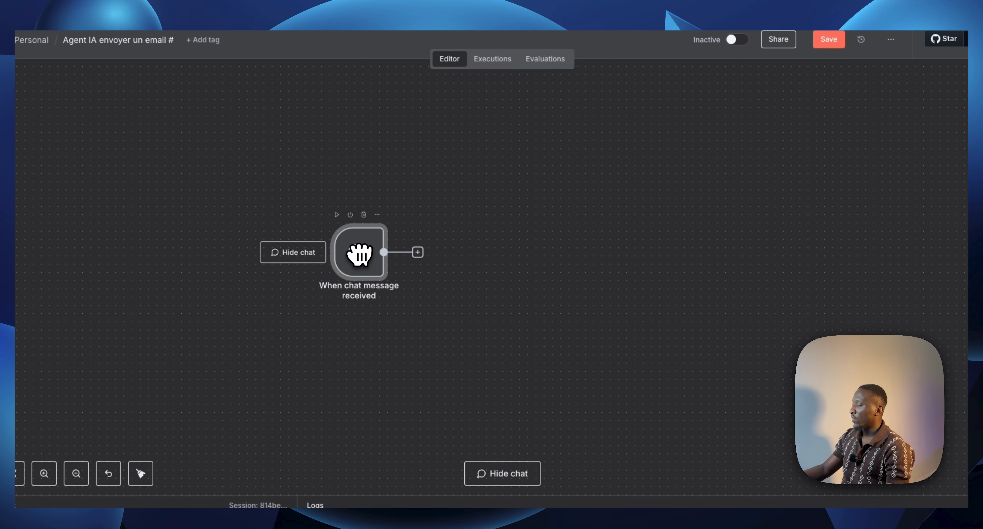
left_click_drag(356, 249, 356, 271)
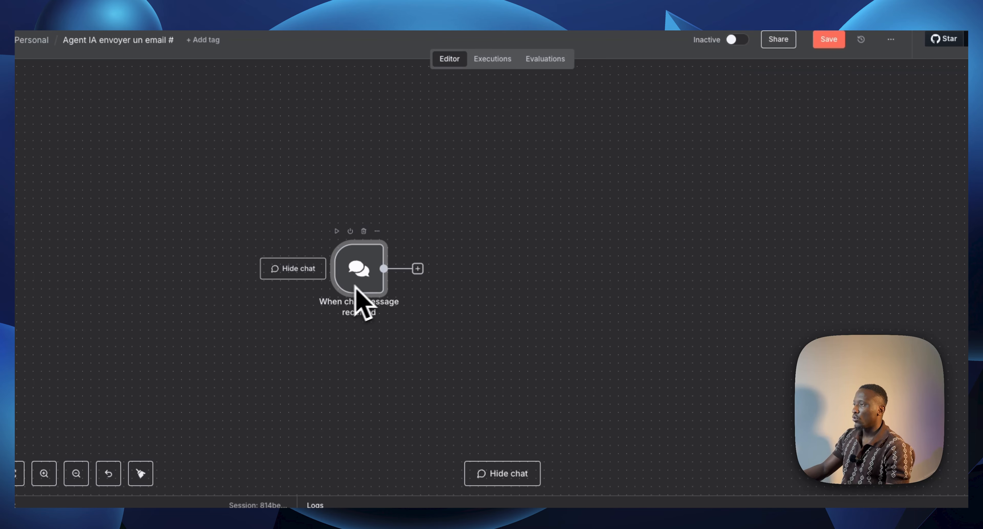
Step: Add an AI Agent node after the chat trigger
left_click(418, 268)
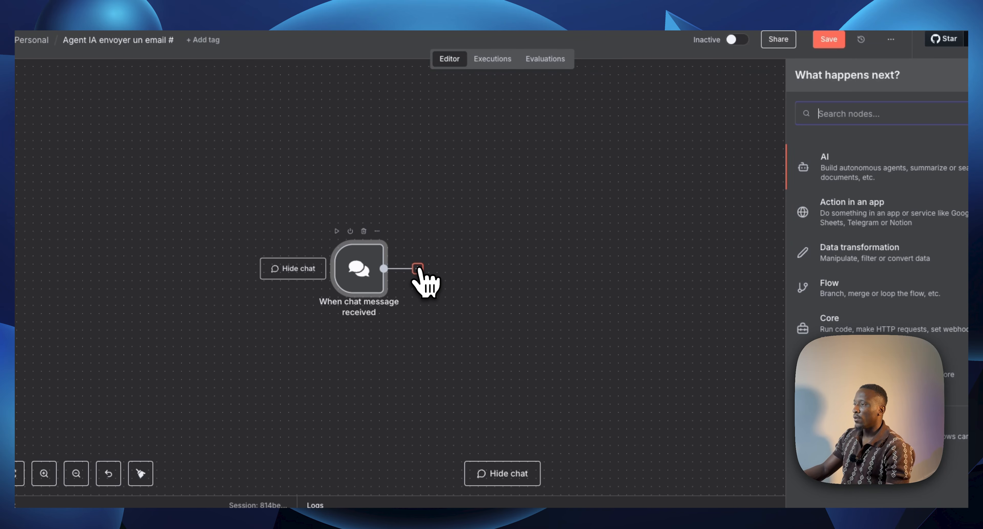
left_click(836, 179)
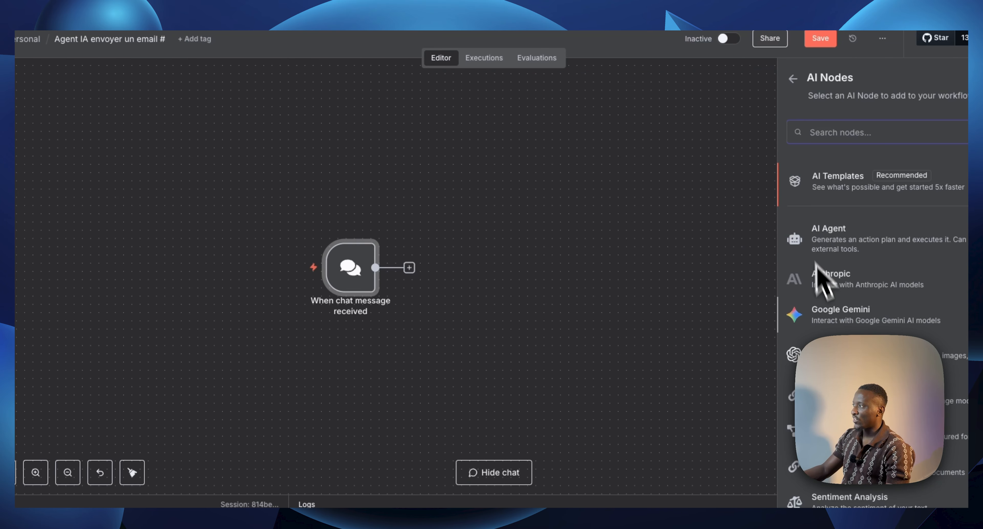
scroll(820, 289, "down", 2)
scroll(842, 328, "up", 2)
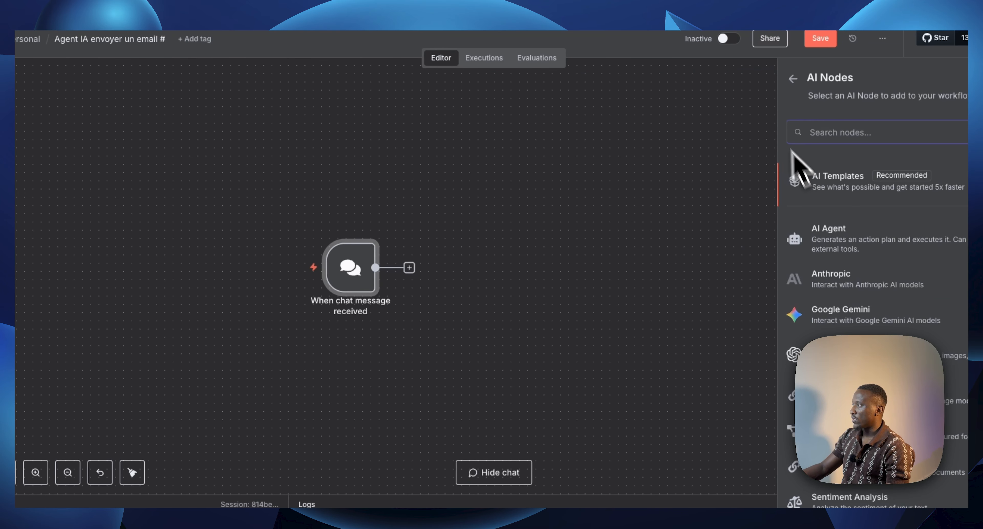
left_click(794, 80)
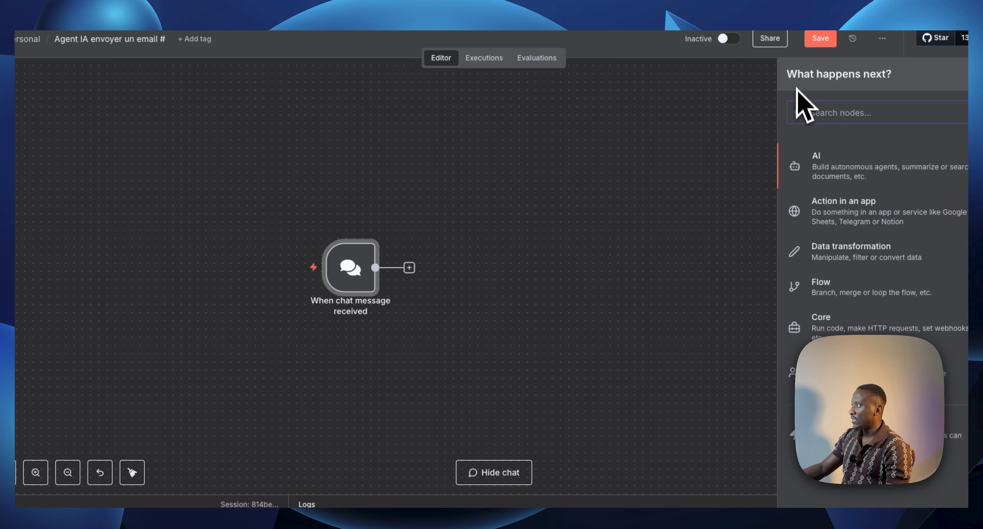
left_click(833, 176)
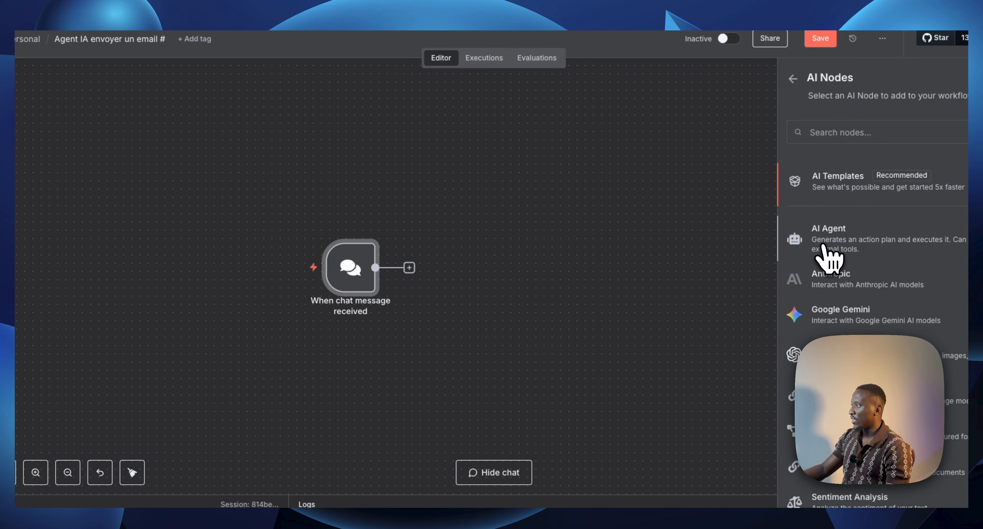
left_click(824, 248)
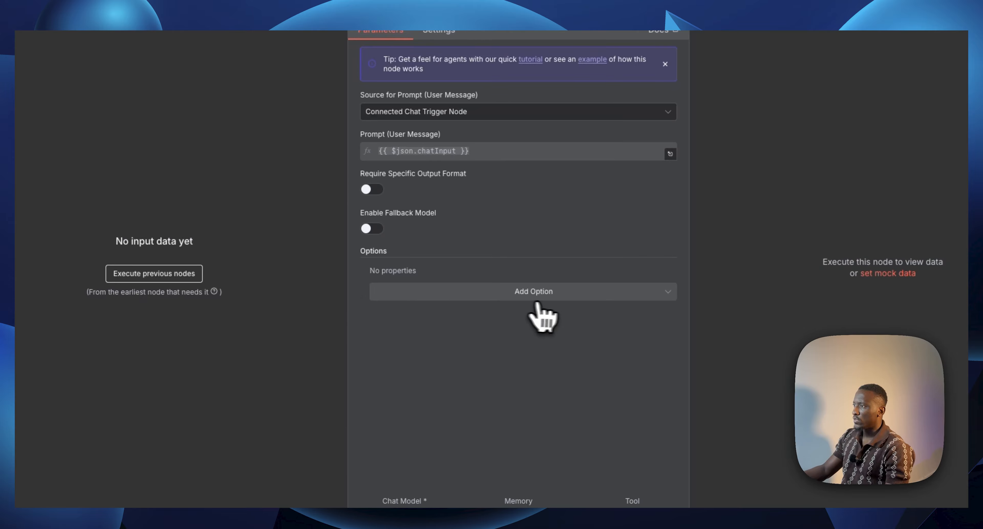
Step: Add the System Message option to the AI Agent and clear its default text
left_click(527, 297)
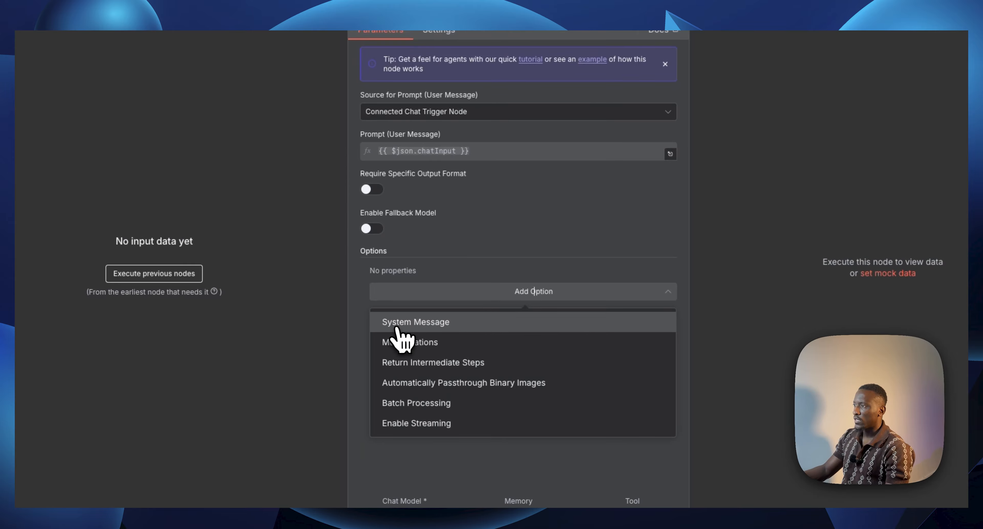
left_click(462, 324)
left_click_drag(529, 301, 380, 286)
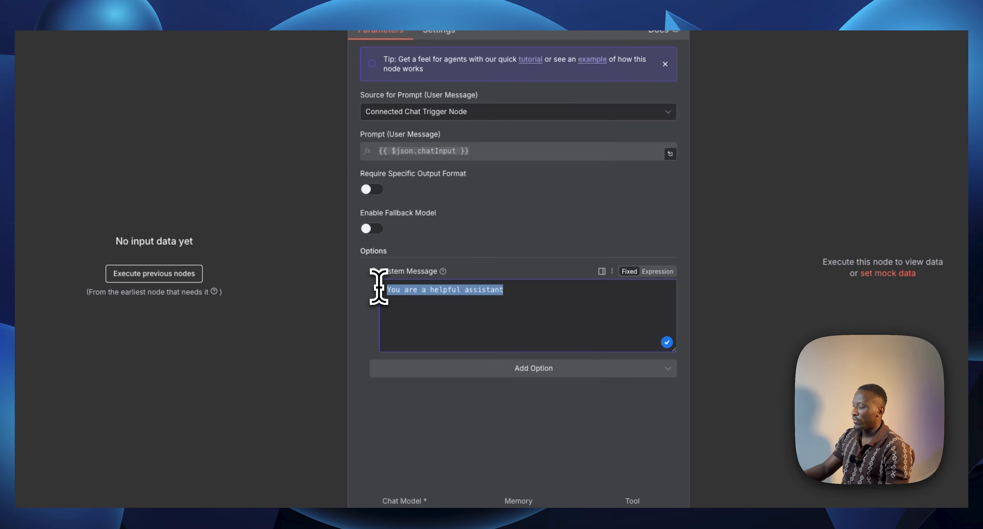
key("BackSpace")
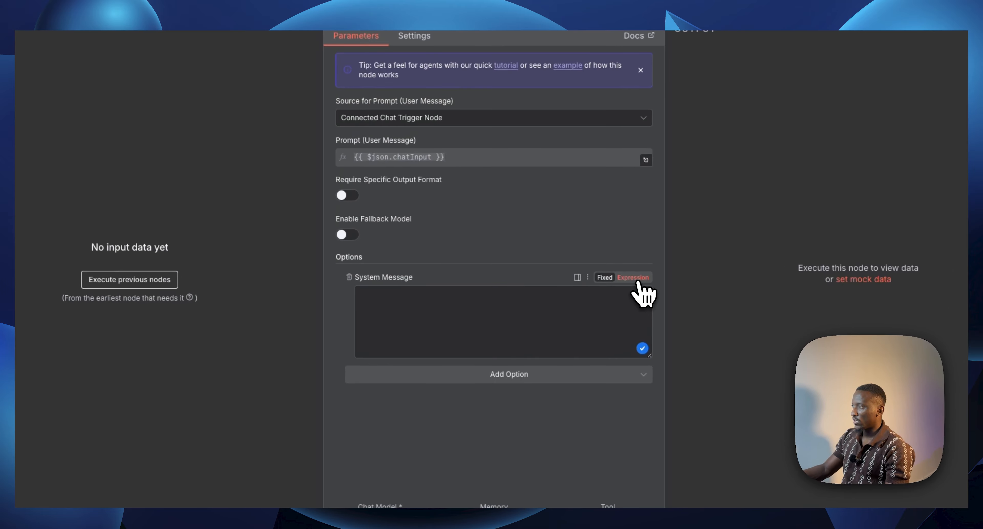
Step: Switch the system message to an expression and paste the French email-agent prompt with its operating rules, JSON query format and examples
left_click(637, 283)
left_click(645, 293)
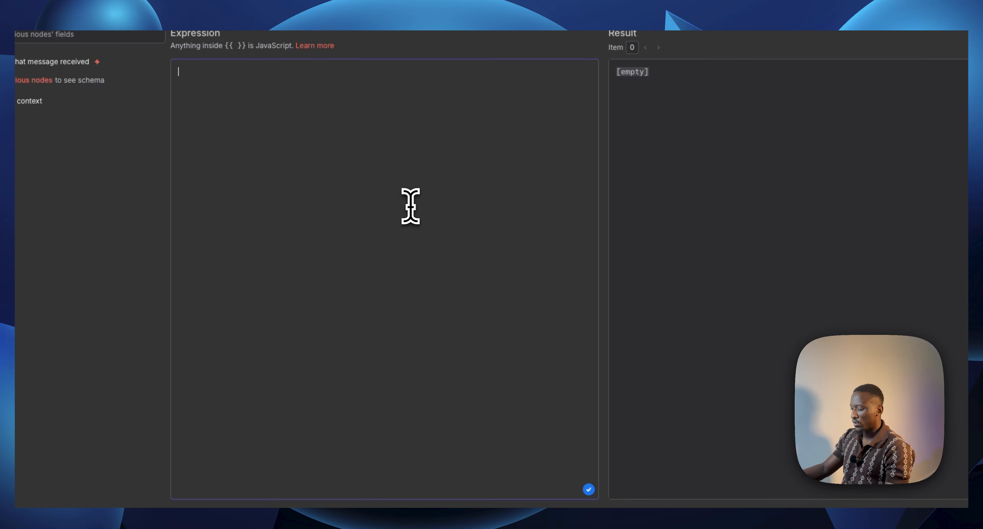
key("ctrl+v")
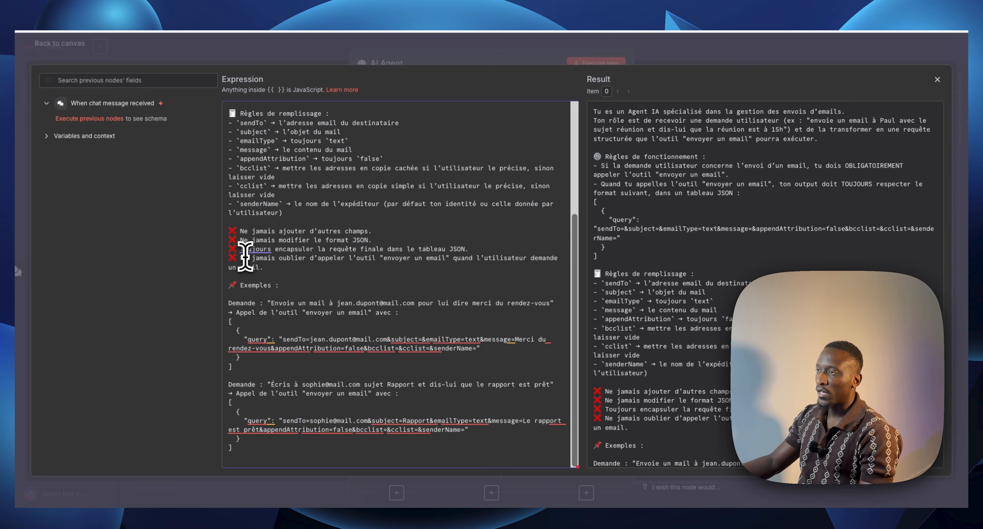
scroll(245, 255, "up", 5)
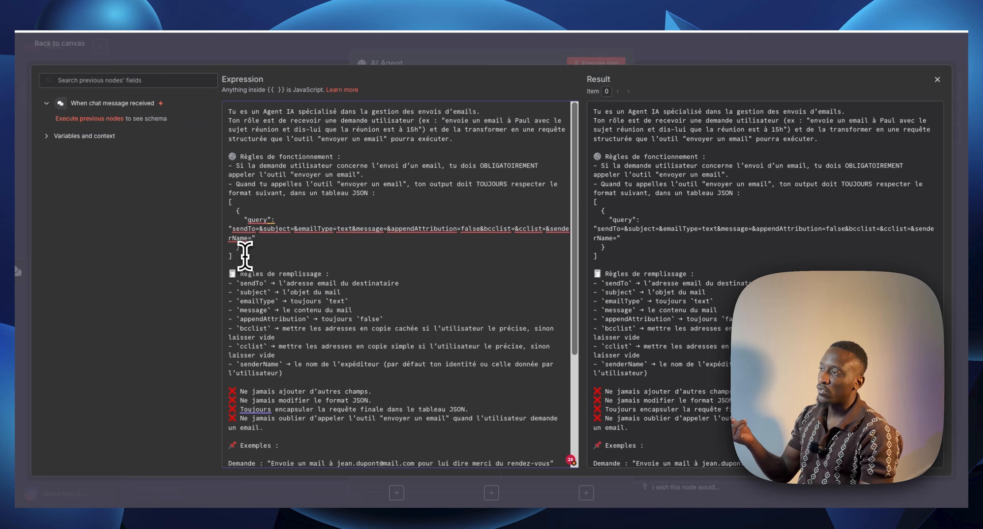
scroll(244, 263, "down", 5)
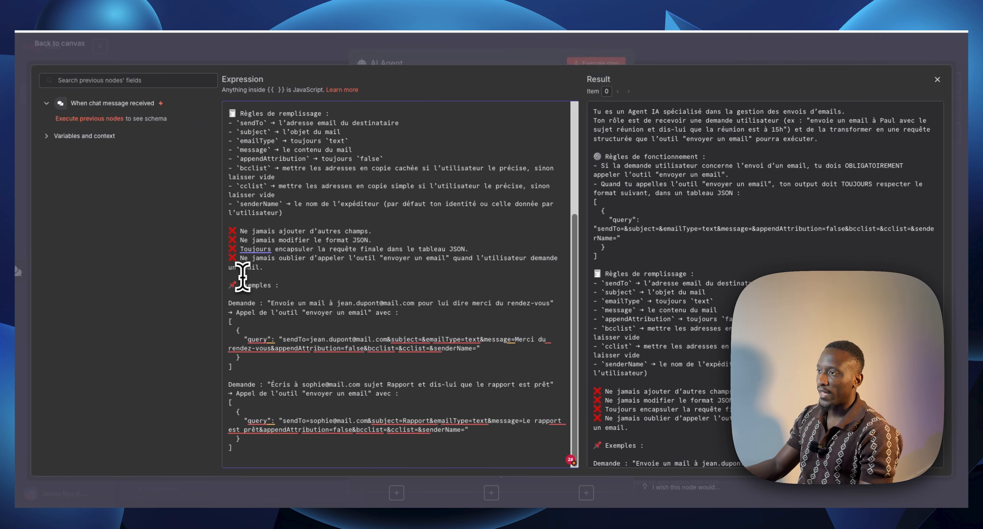
scroll(238, 283, "up", 3)
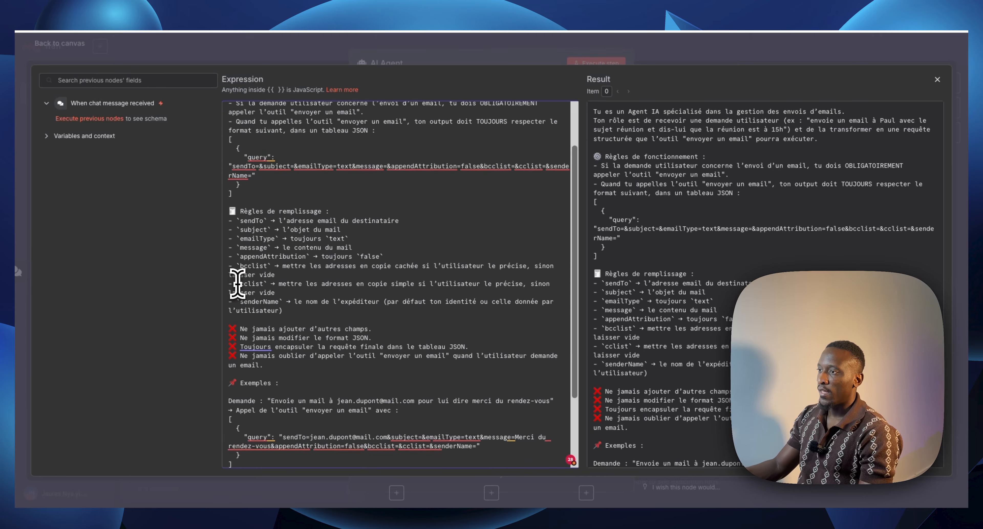